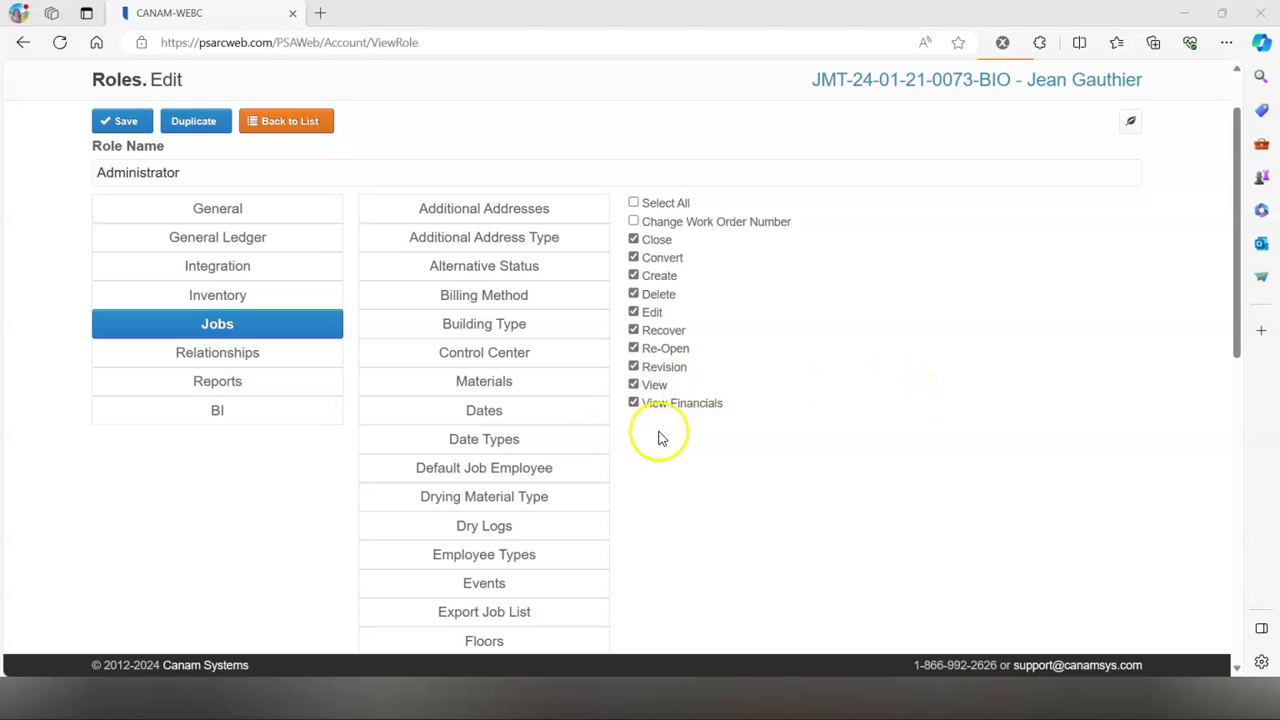
- Review the Job Financials permissions of the Administrator role within the Jobs permission group
scroll(729, 408, down, 7)
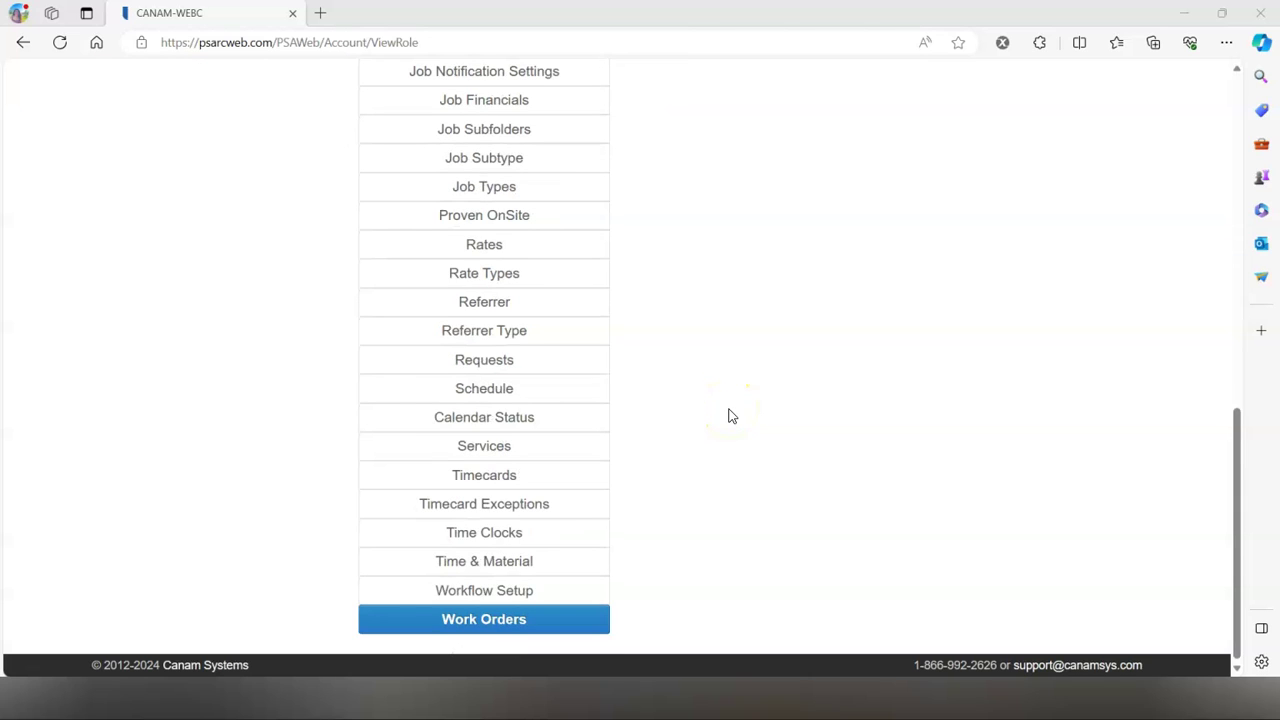
click(516, 100)
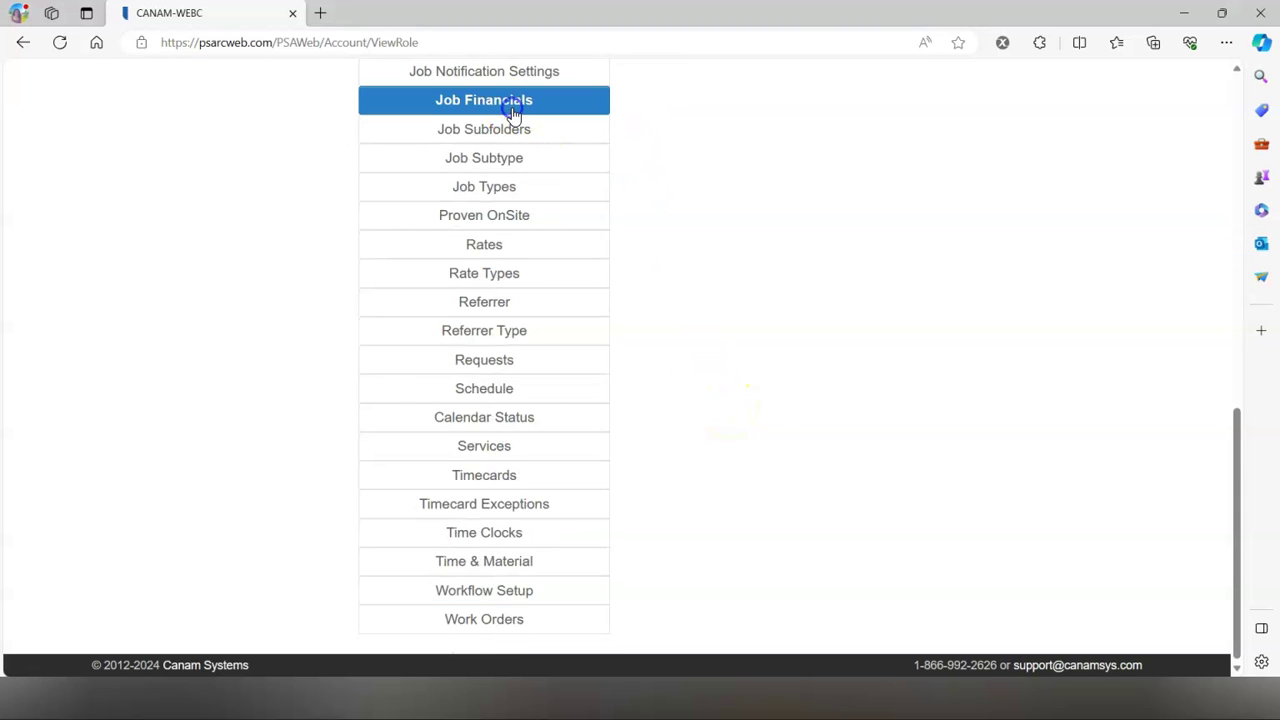
scroll(771, 390, up, 7)
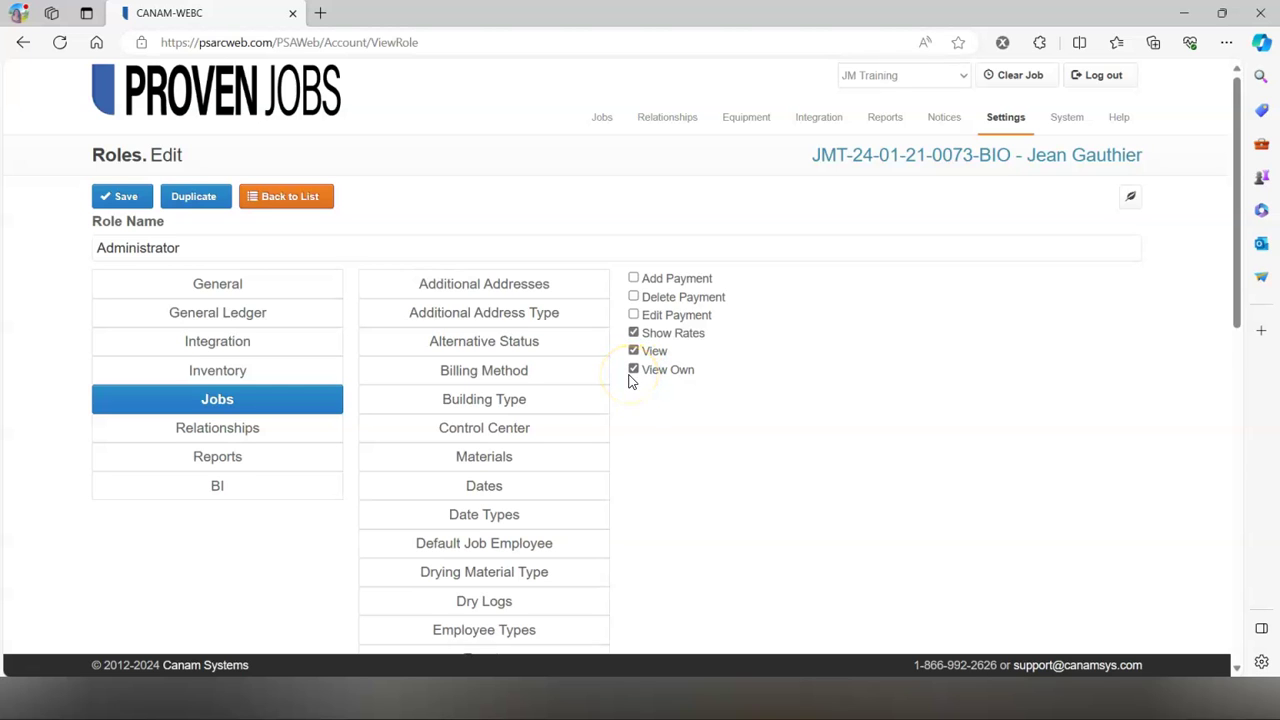
scroll(798, 488, down, 3)
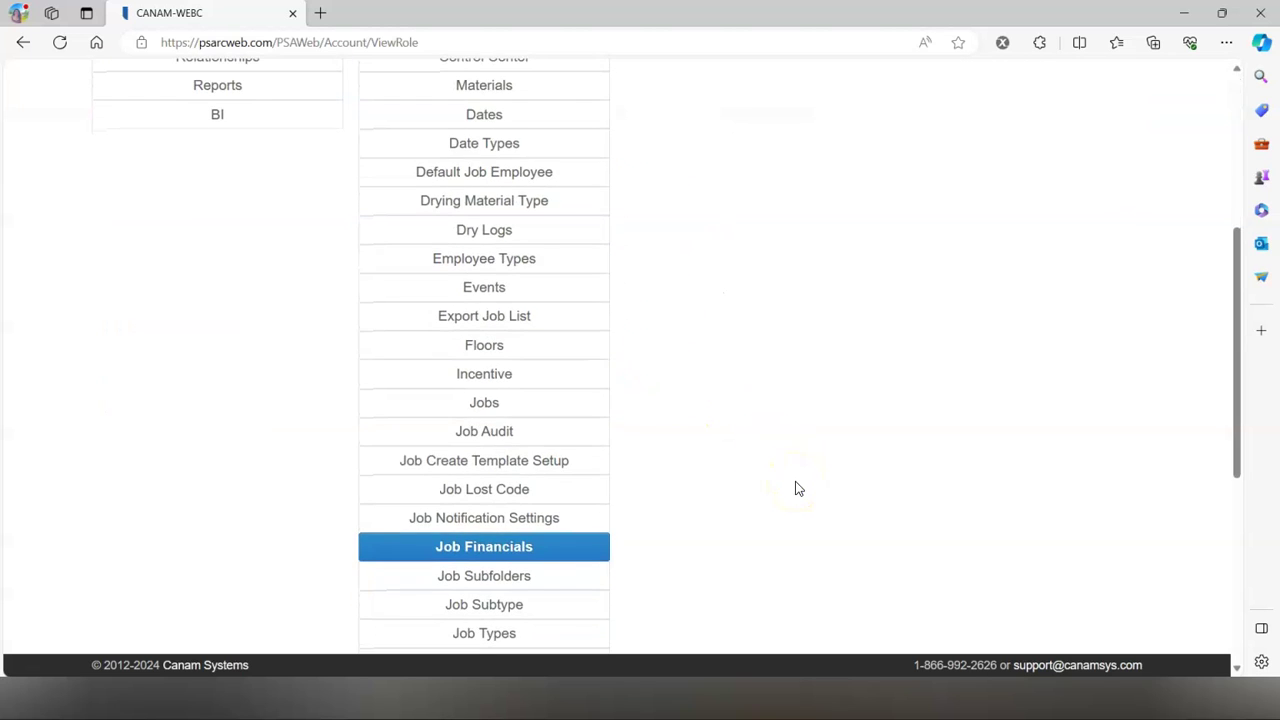
scroll(797, 488, up, 3)
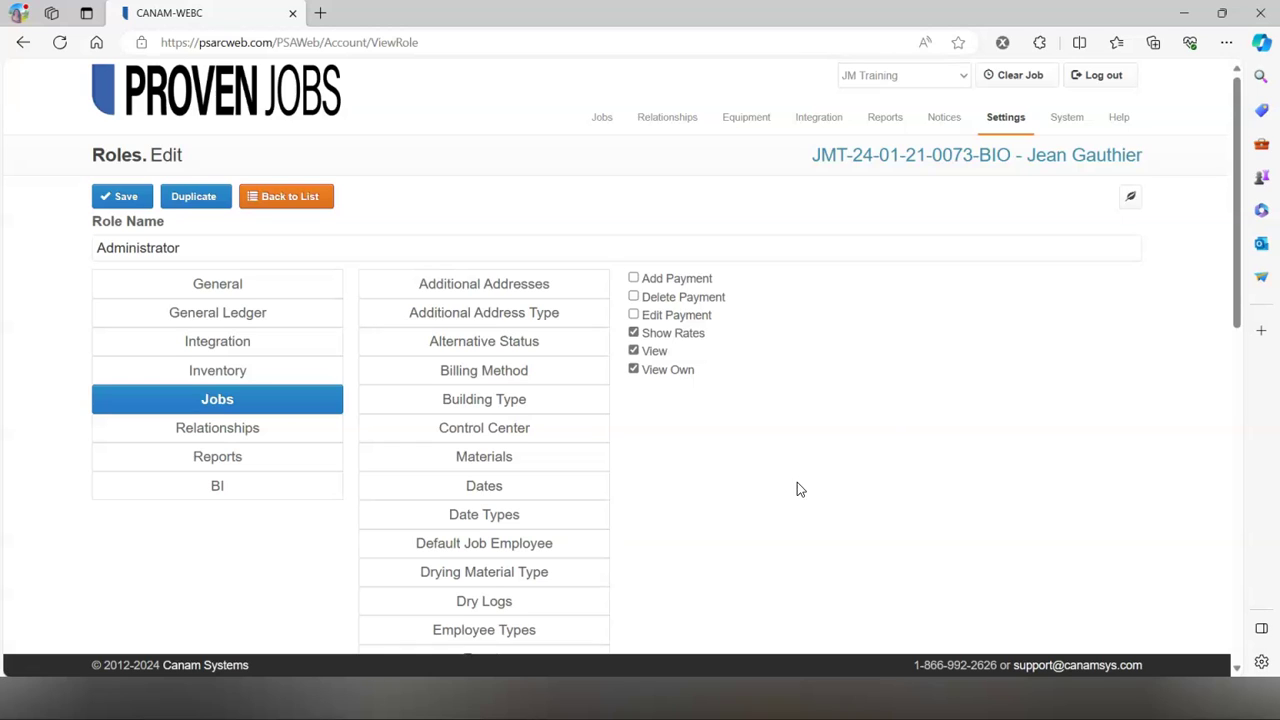
- Enable Use Revision Tracking in the Work Order options of the company's Jobs settings
click(1010, 120)
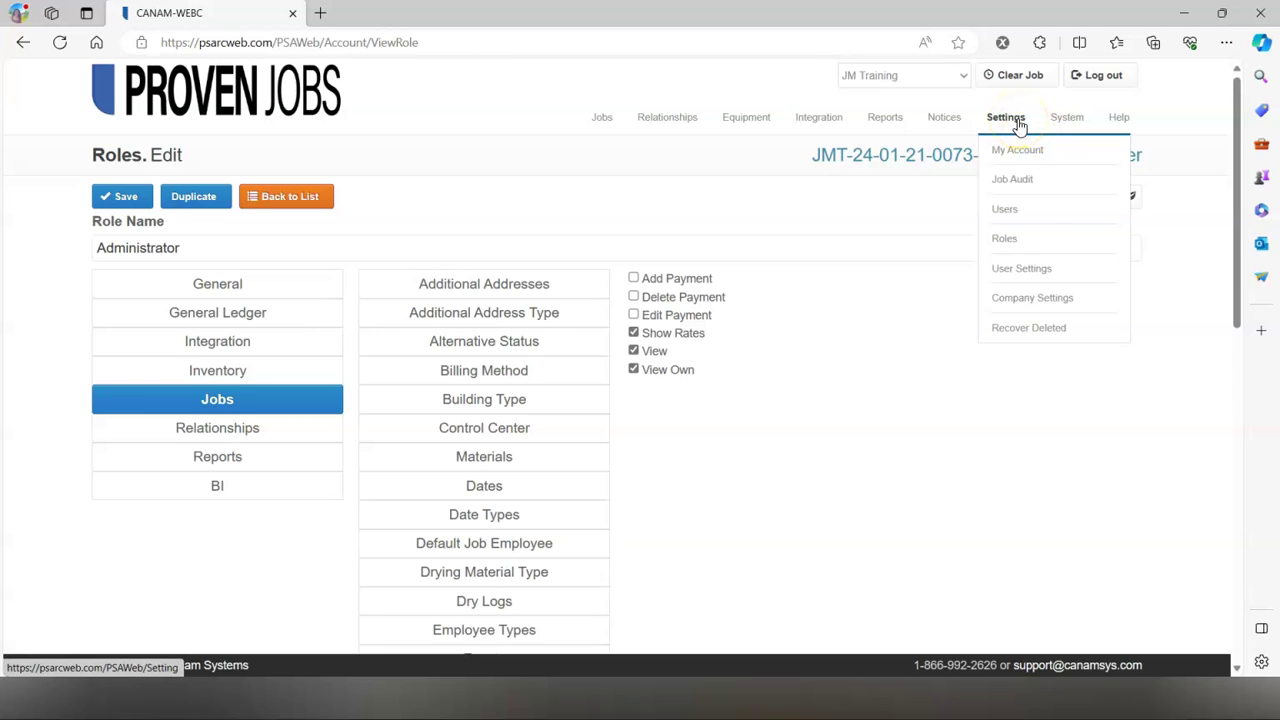
click(1015, 300)
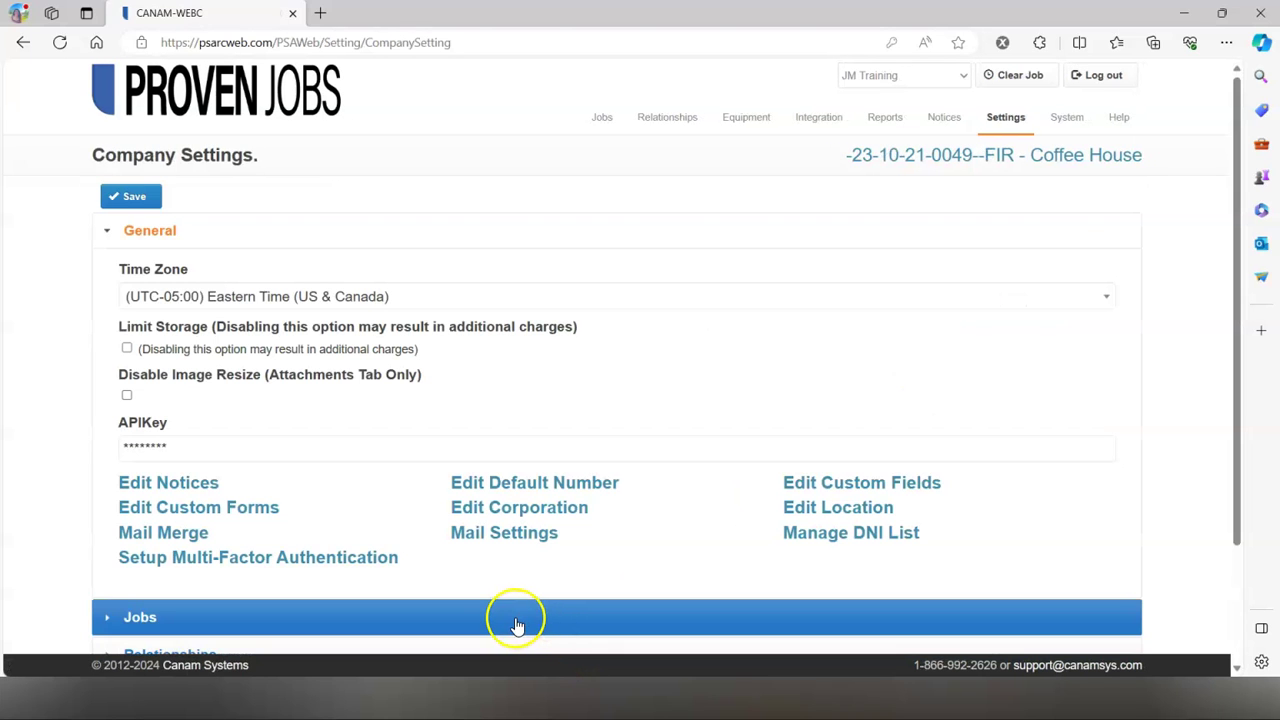
click(517, 622)
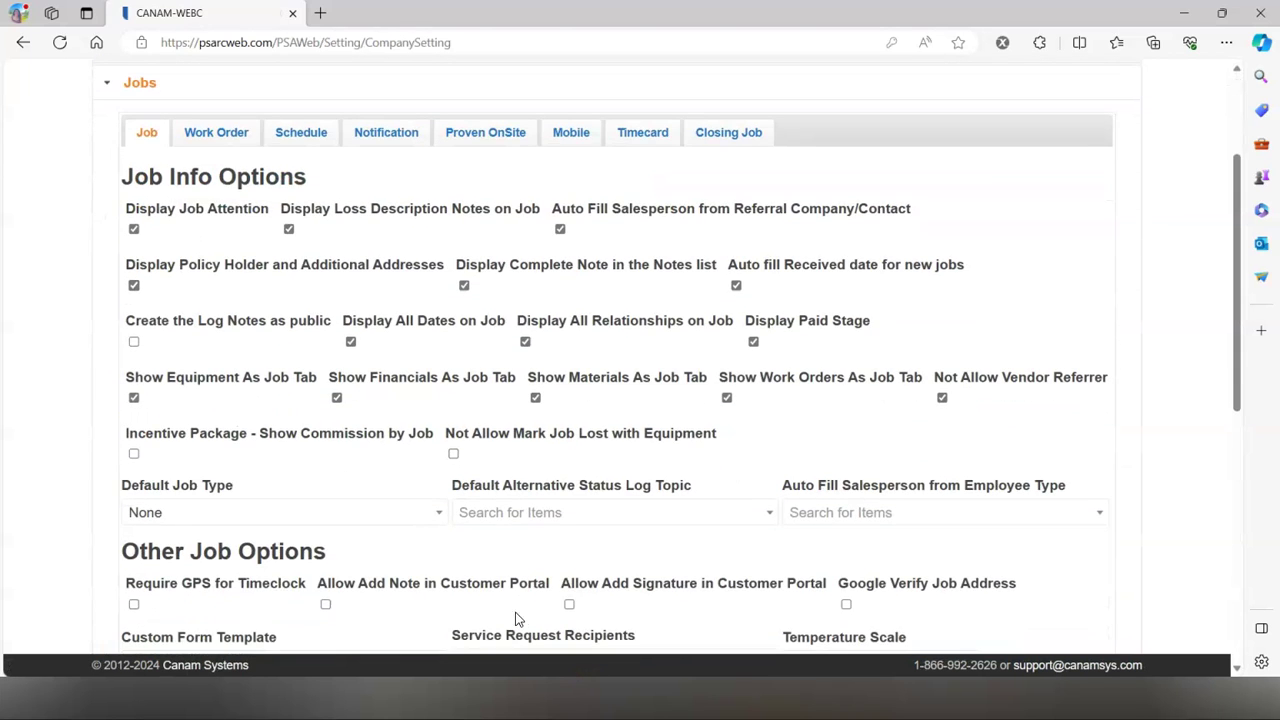
click(218, 140)
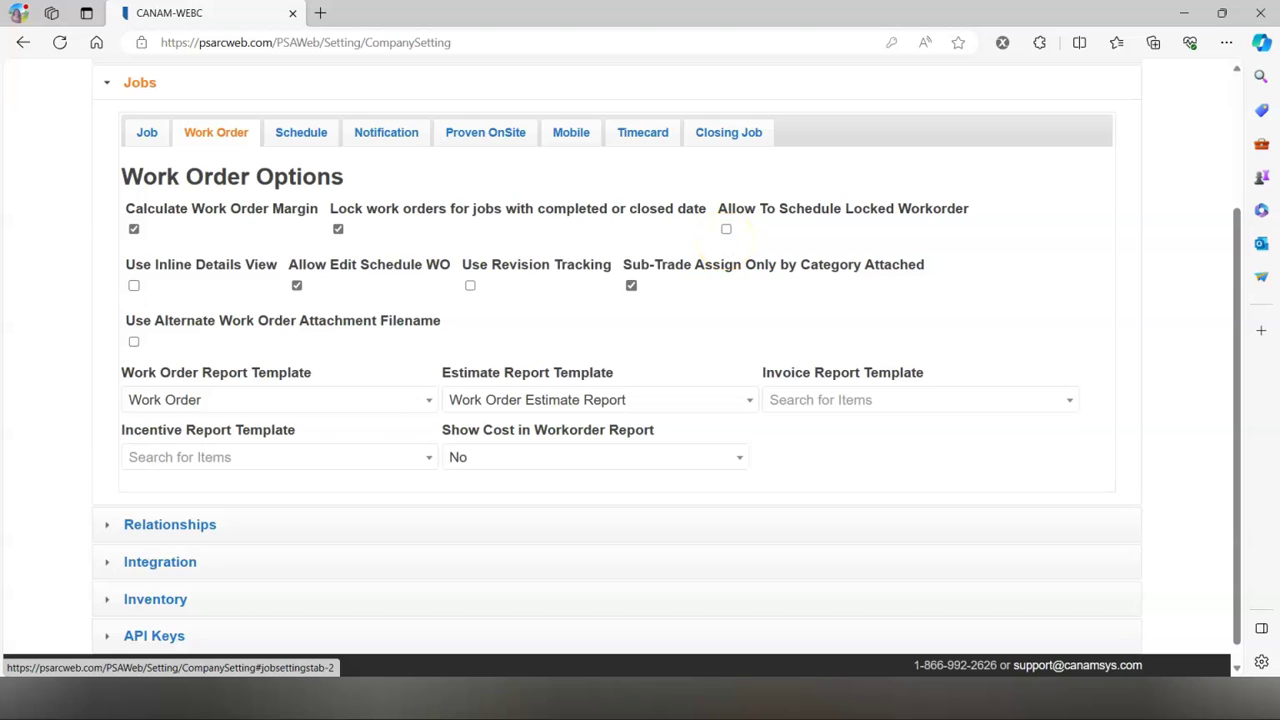
click(313, 298)
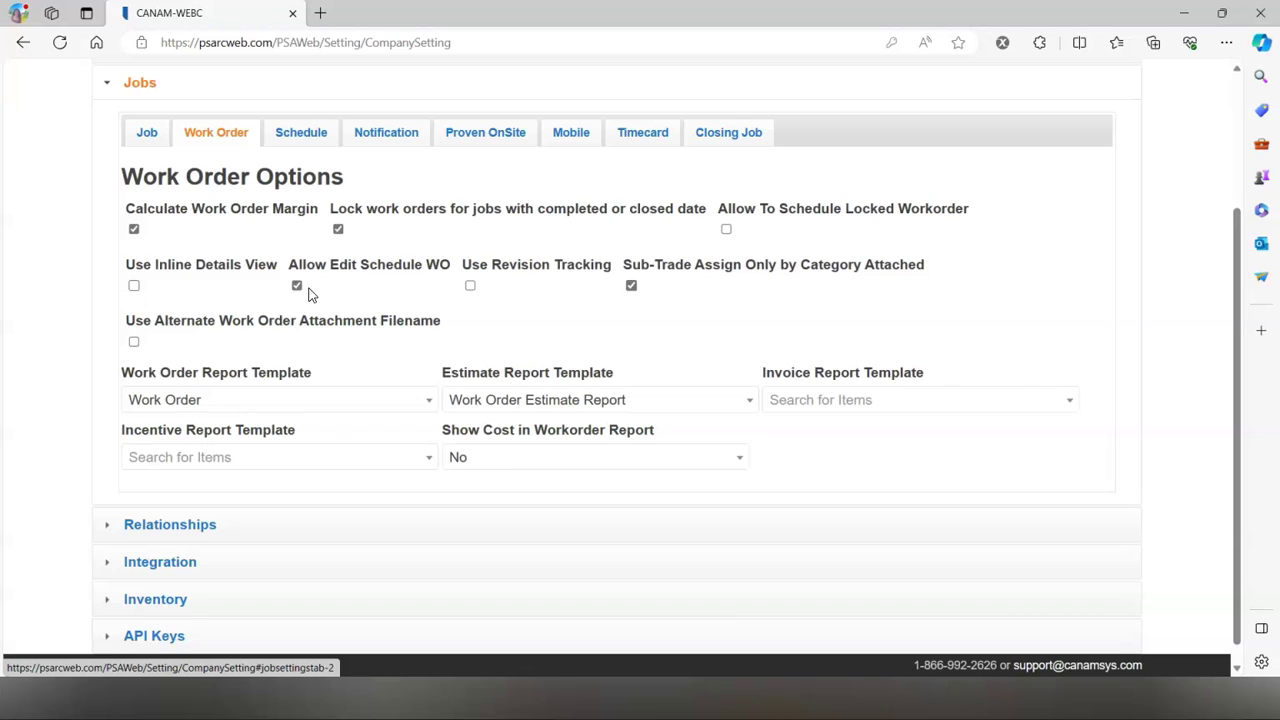
click(469, 286)
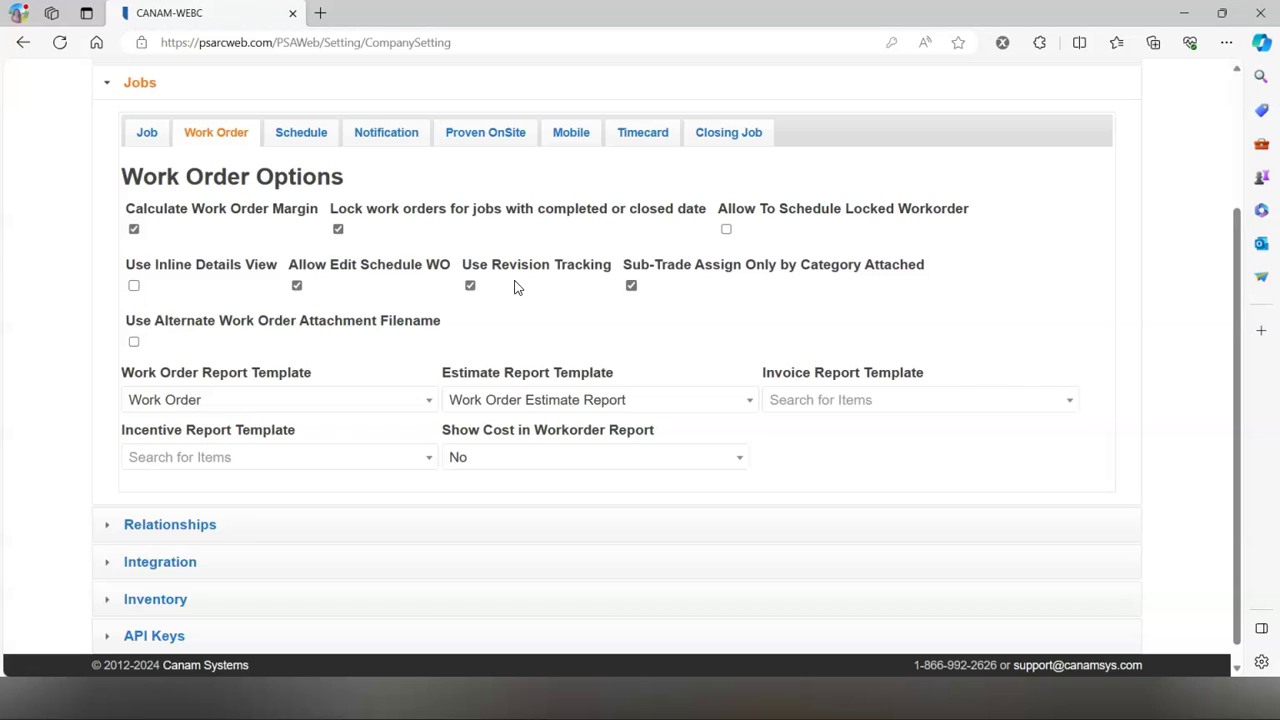
mouse_move(714, 288)
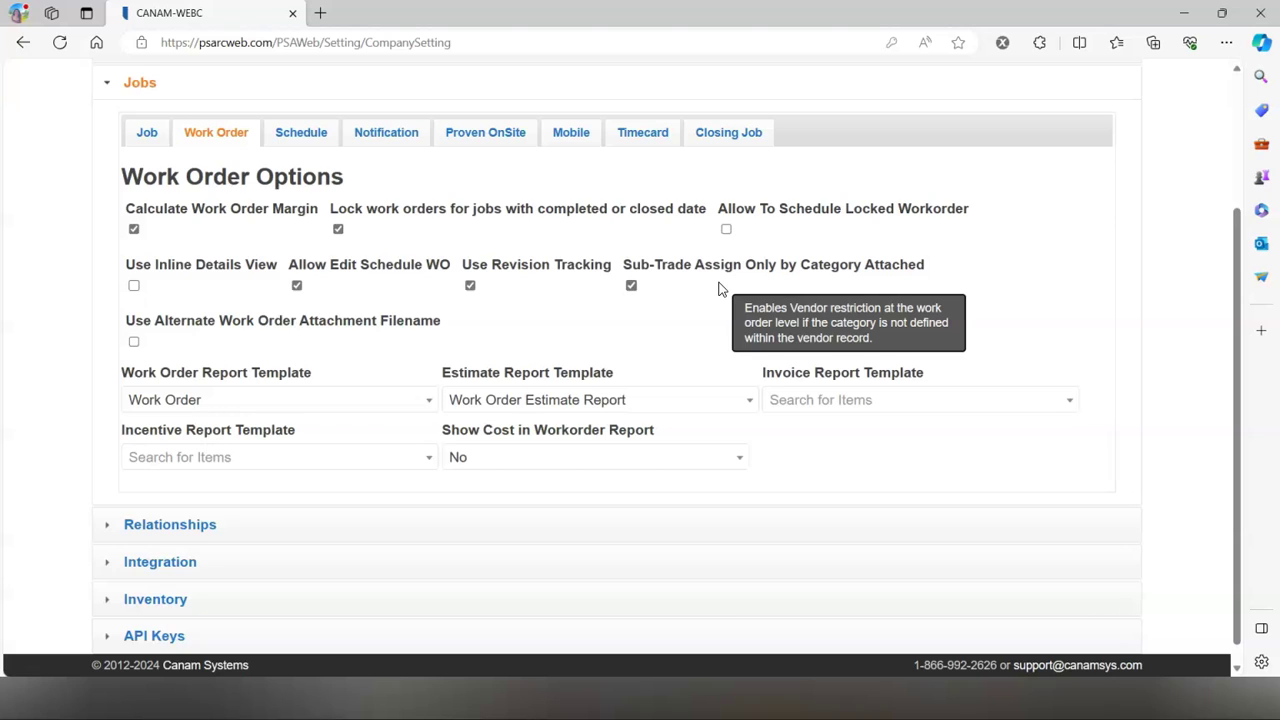
- Enable Show Work Order Cost in the Schedule settings and Do Not Allow Selector Entry Prior to Category in the Mobile settings
click(300, 133)
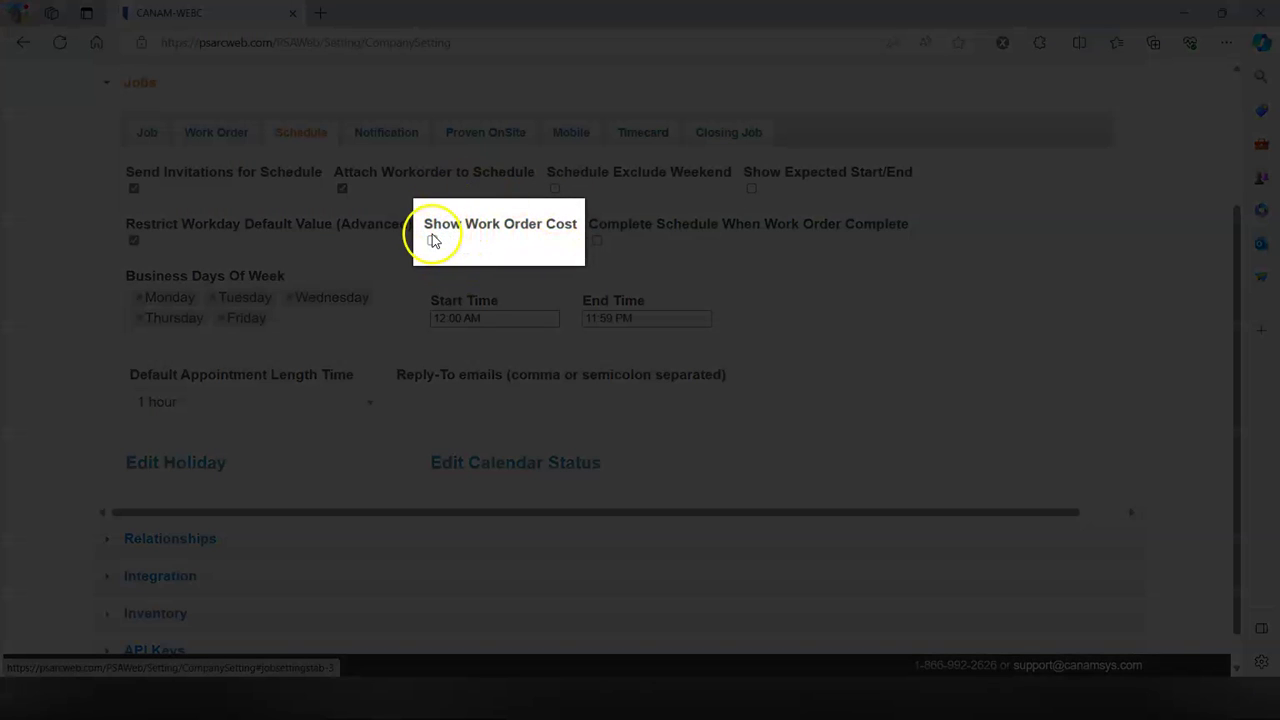
click(432, 242)
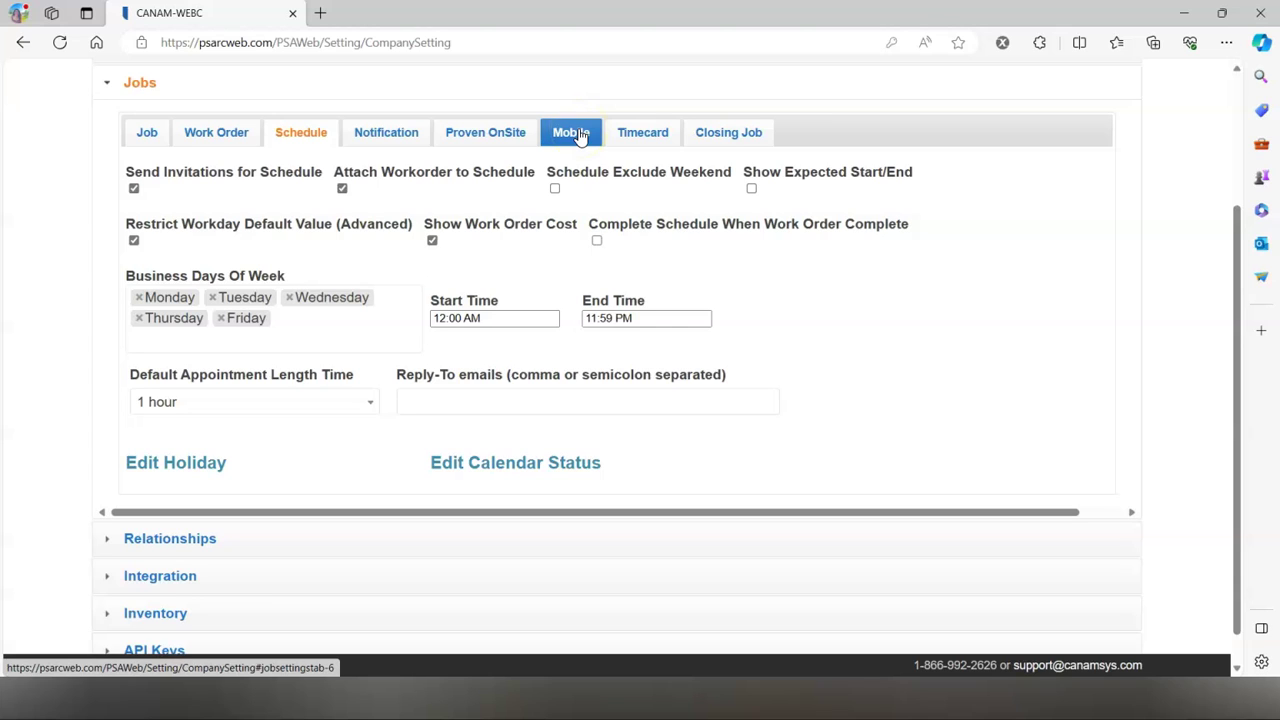
click(578, 134)
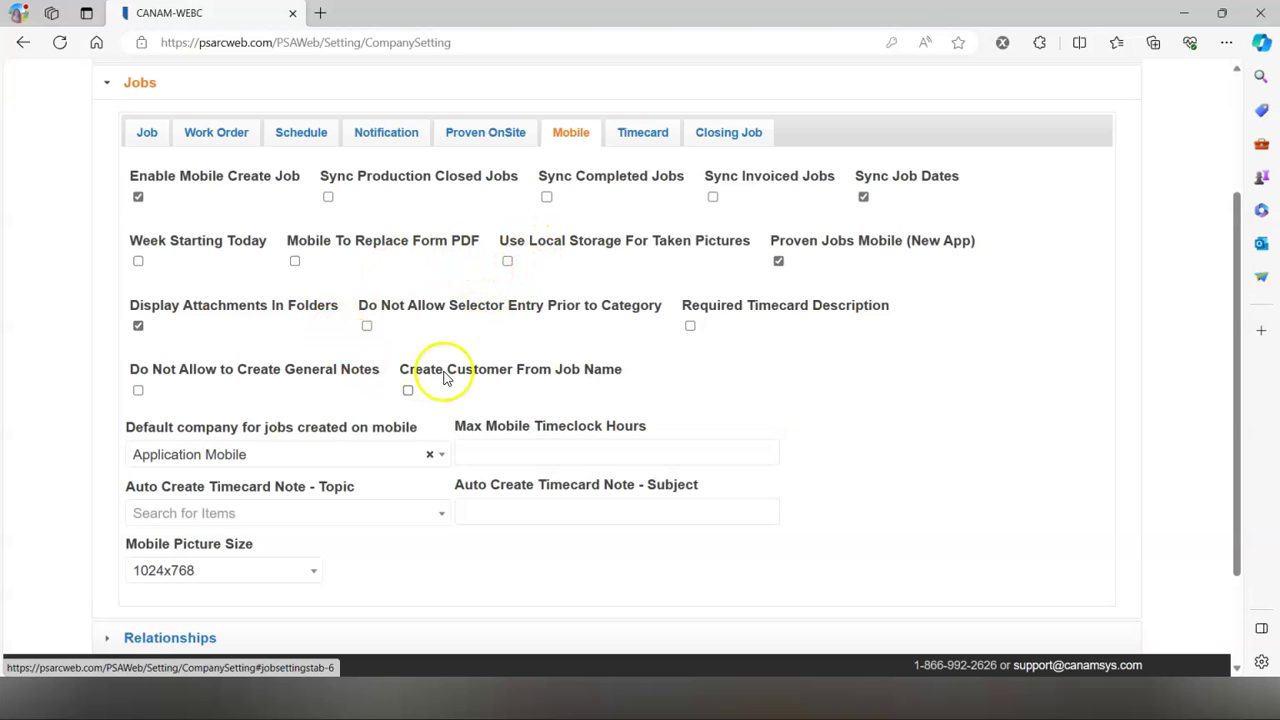
click(367, 326)
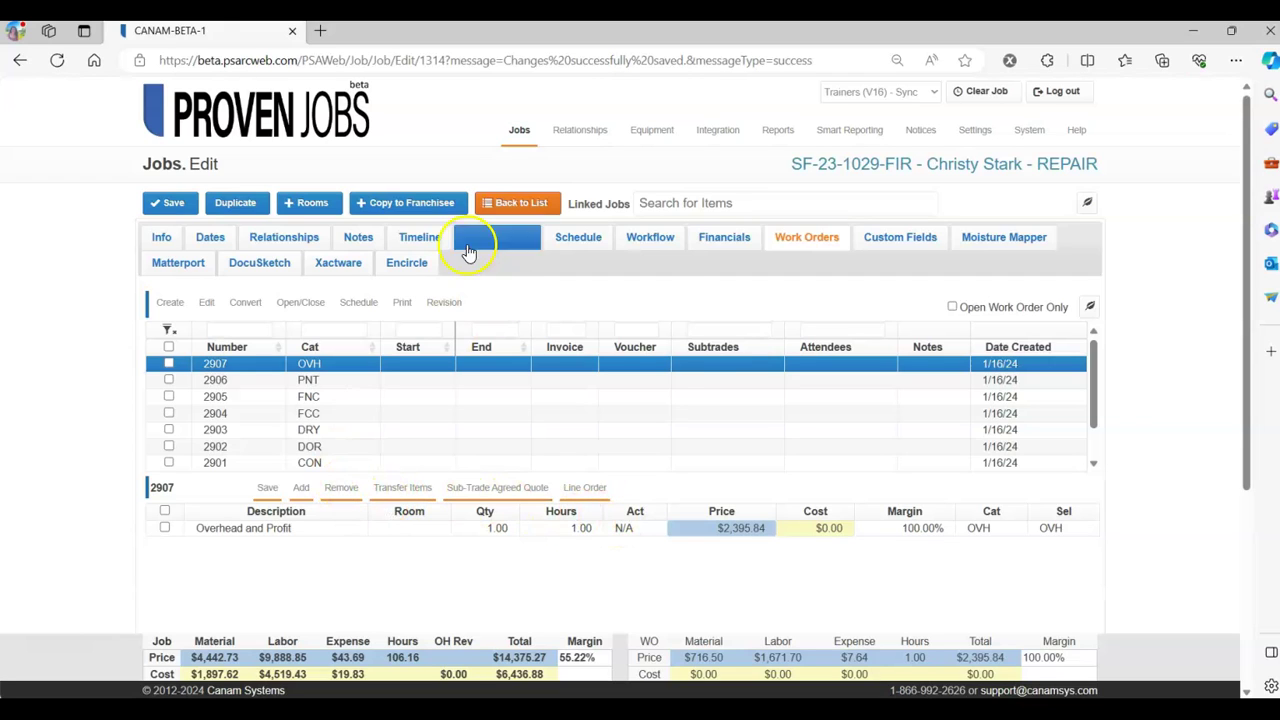
- Change the gross margin of all the job's work orders to 40 and save it
click(168, 349)
click(207, 302)
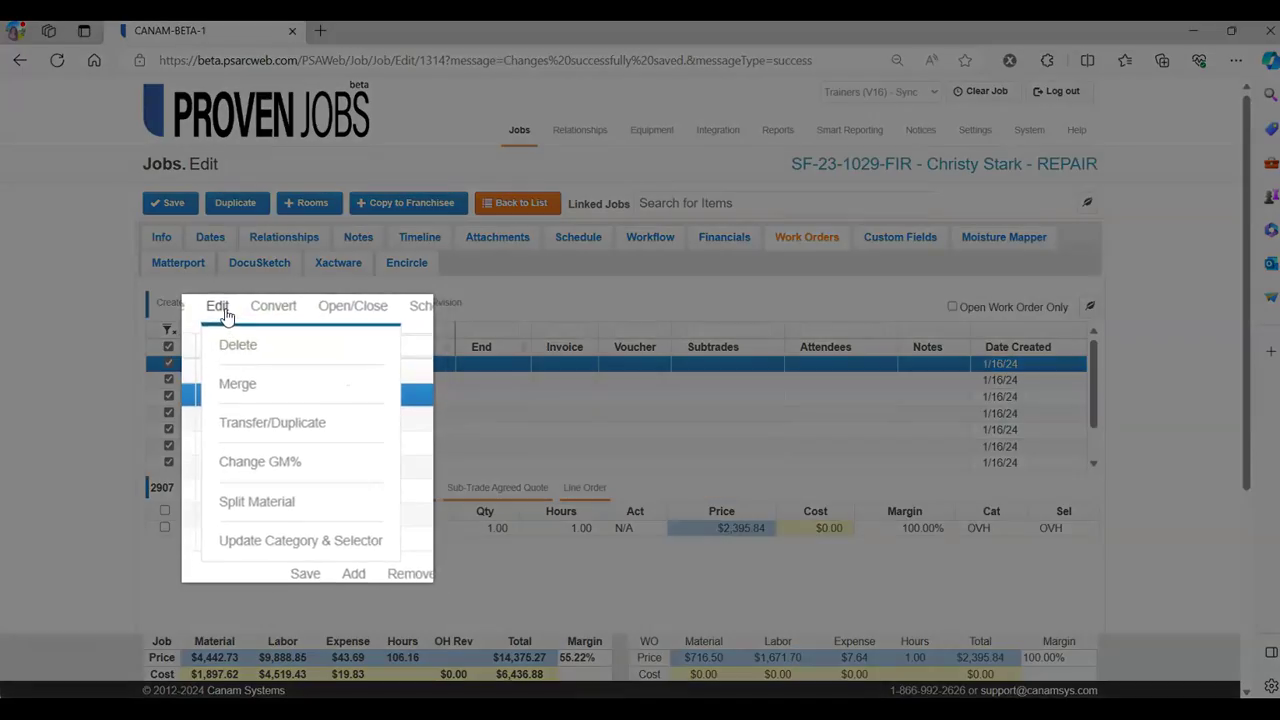
click(261, 503)
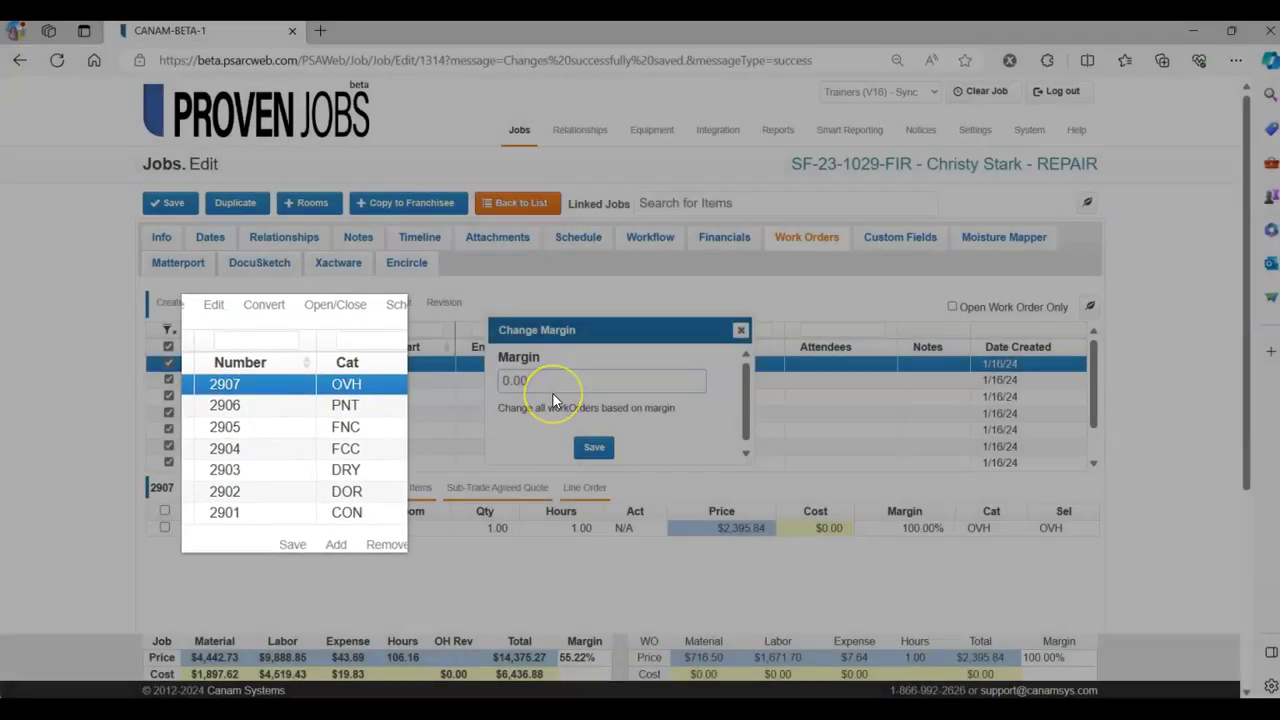
click(552, 392)
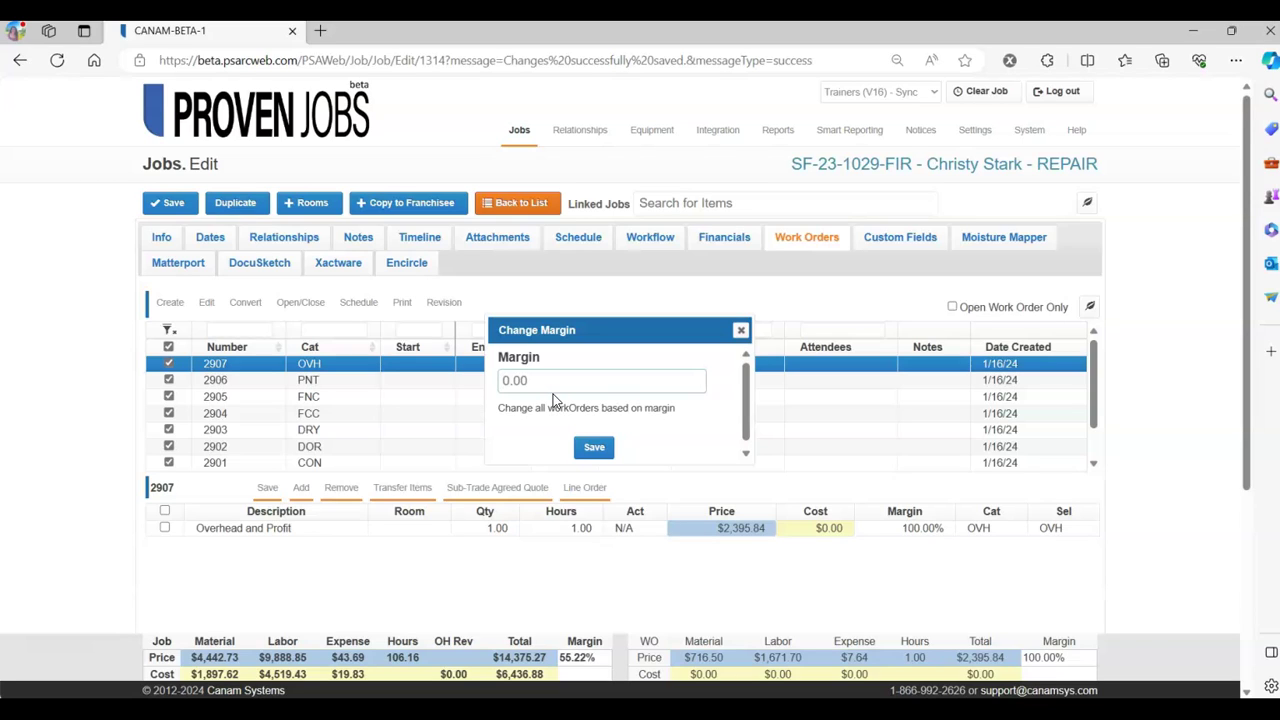
text(40)
click(593, 448)
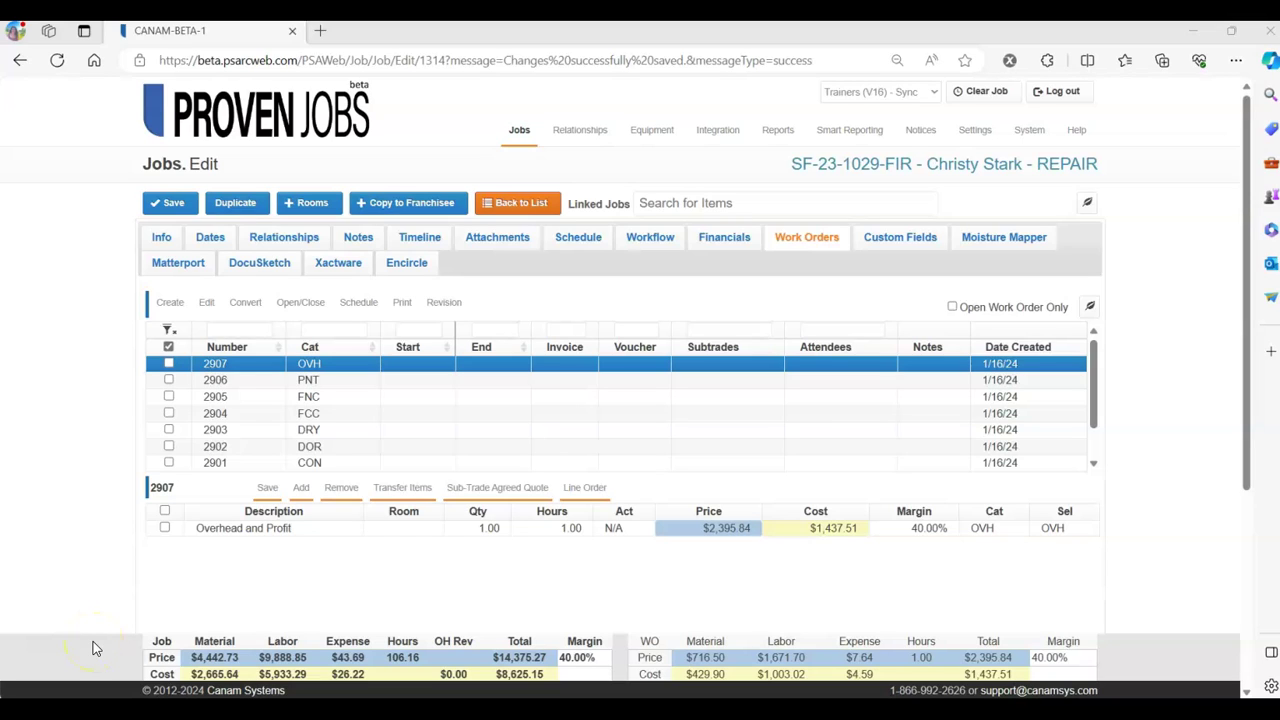
- Start Split Material for all the job's work orders and list up to 50 material lines per page
click(168, 347)
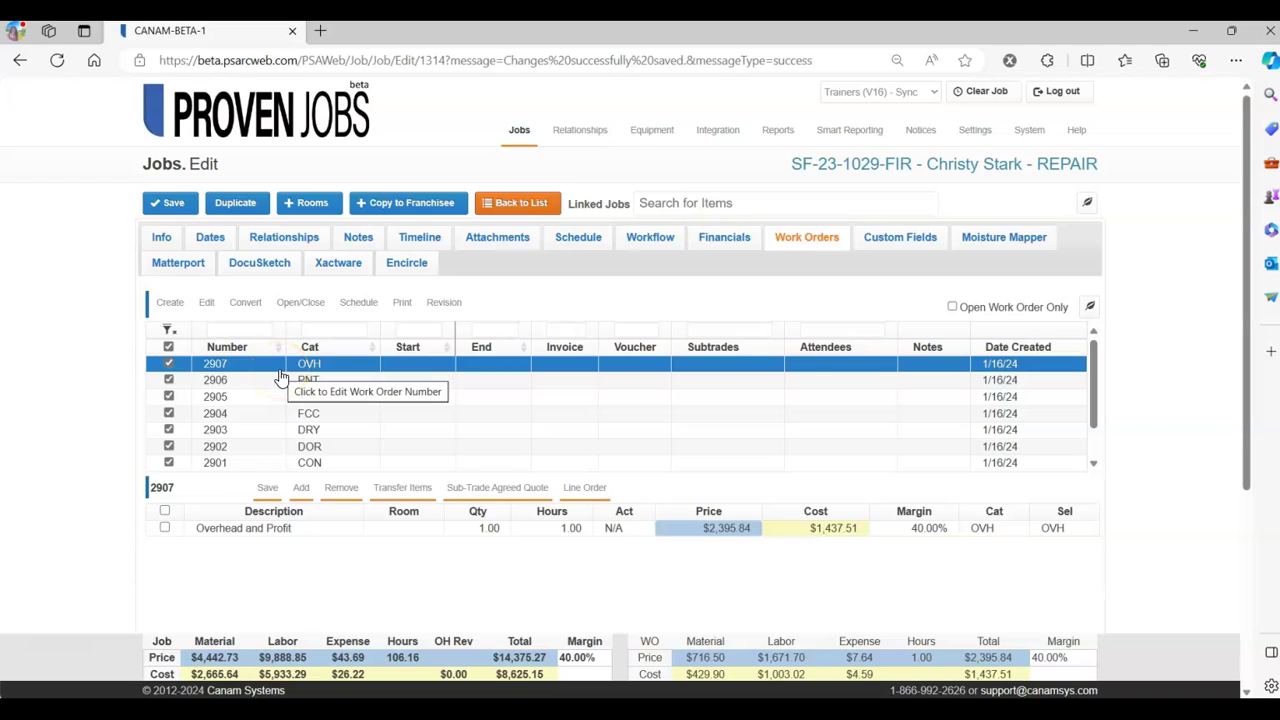
click(208, 305)
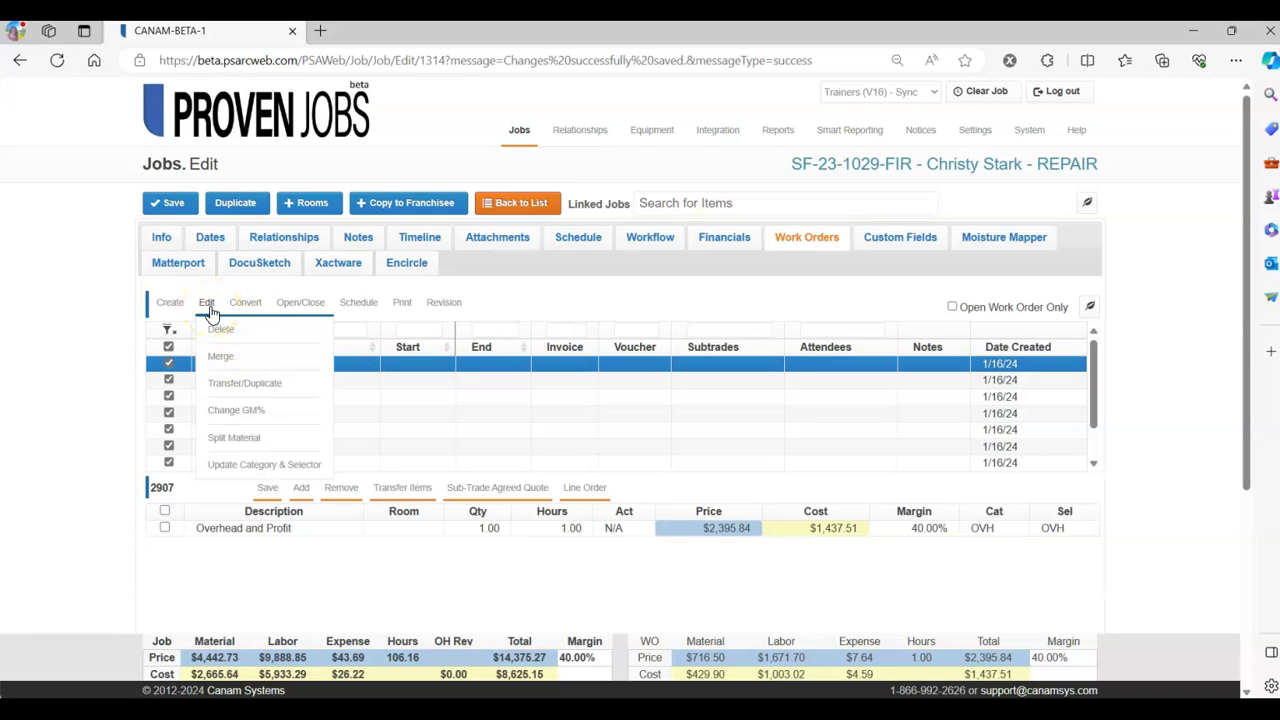
click(246, 440)
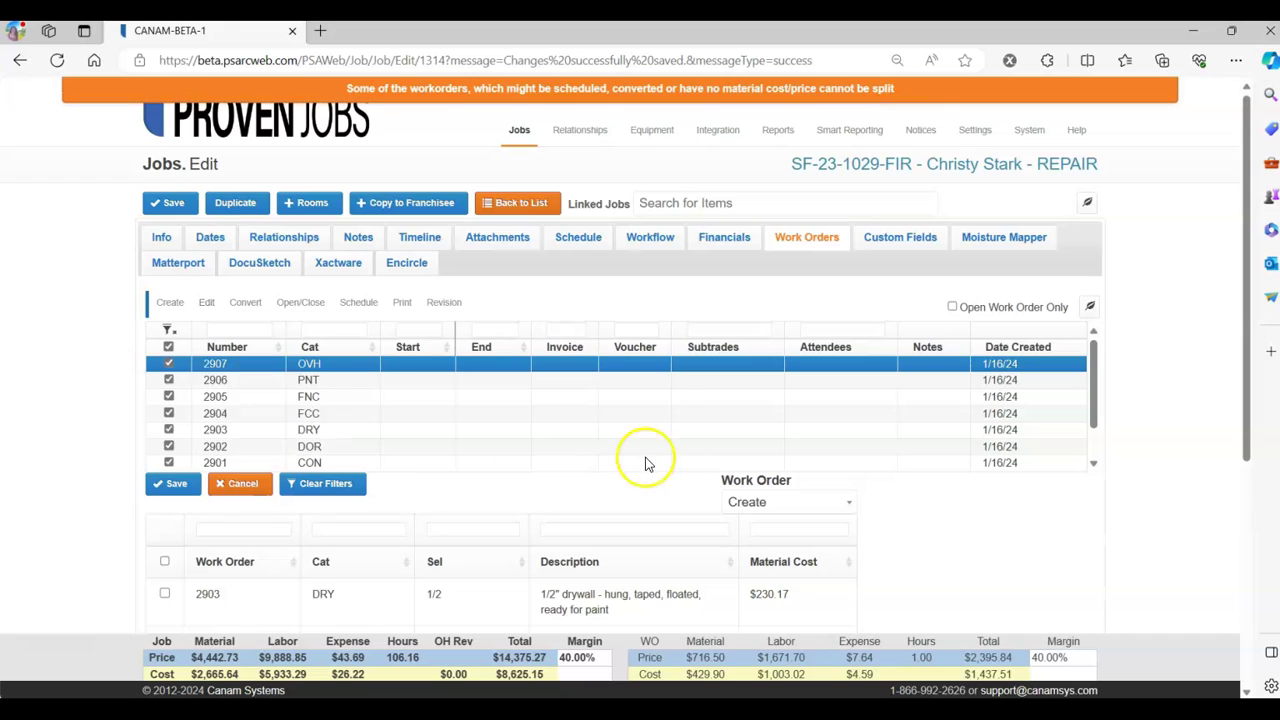
scroll(660, 465, down, 3)
drag(1249, 329, 1251, 514)
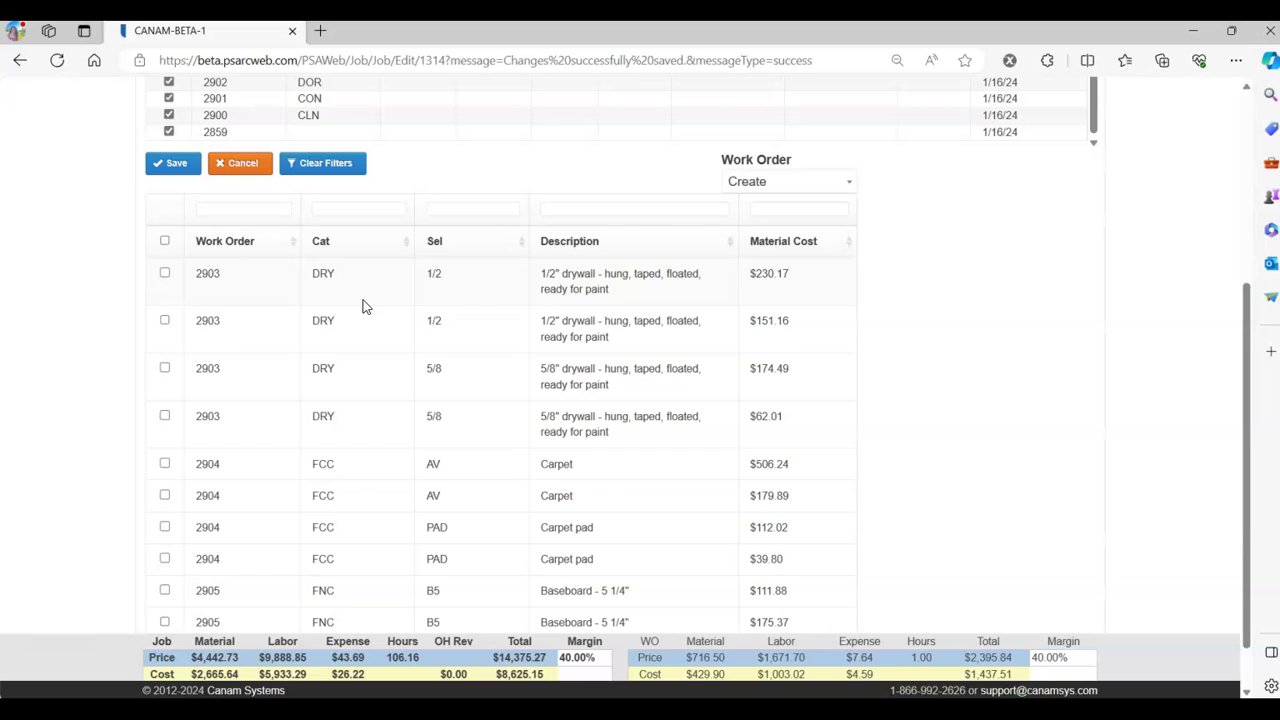
scroll(355, 318, down, 1)
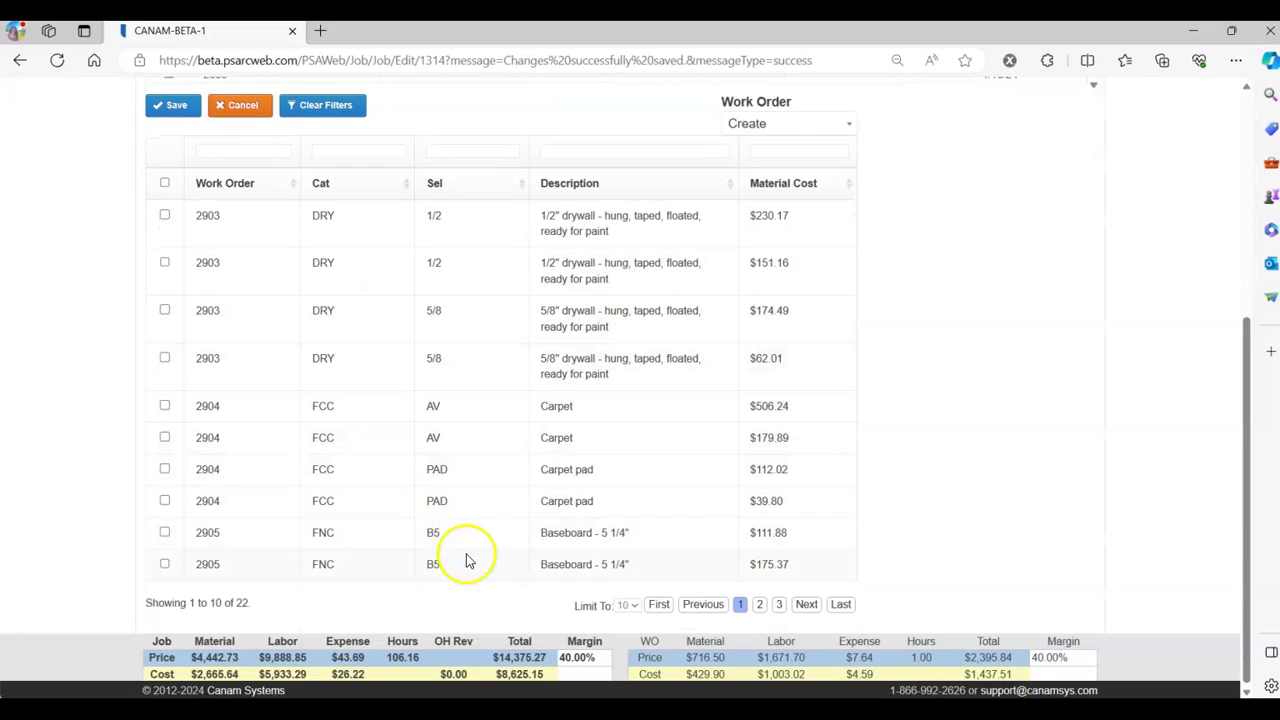
click(627, 605)
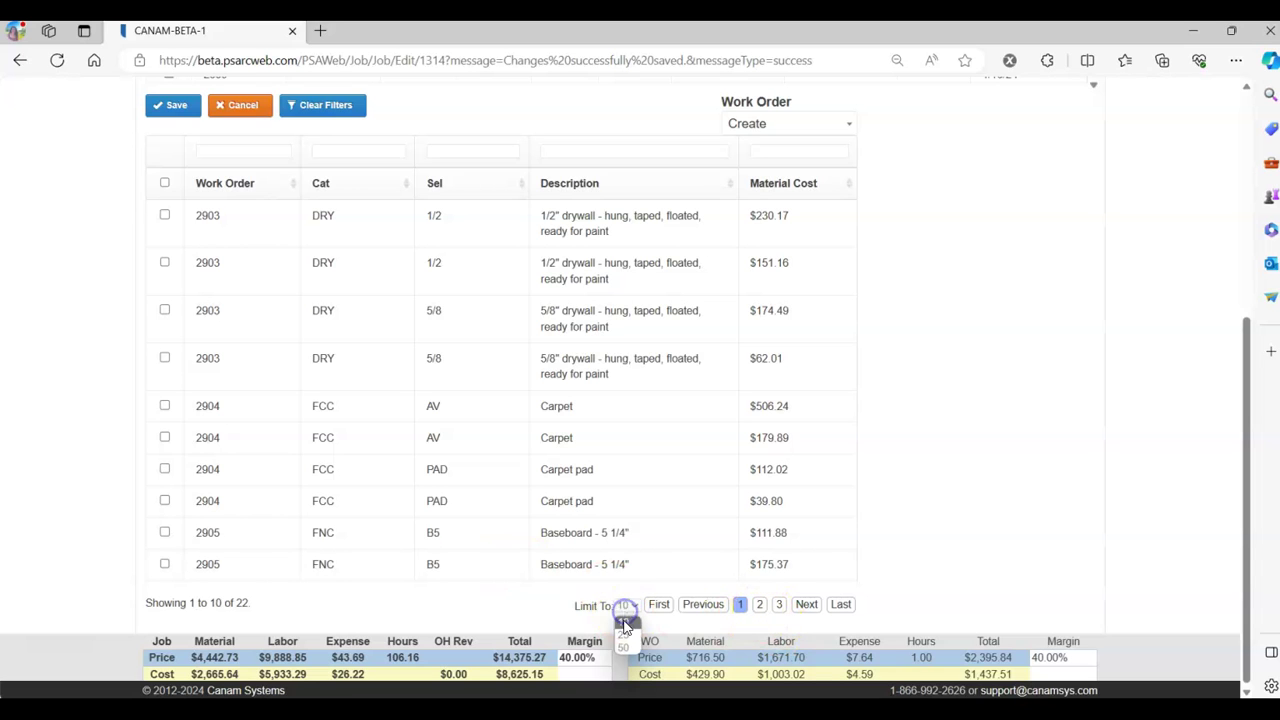
click(631, 651)
scroll(586, 300, down, 4)
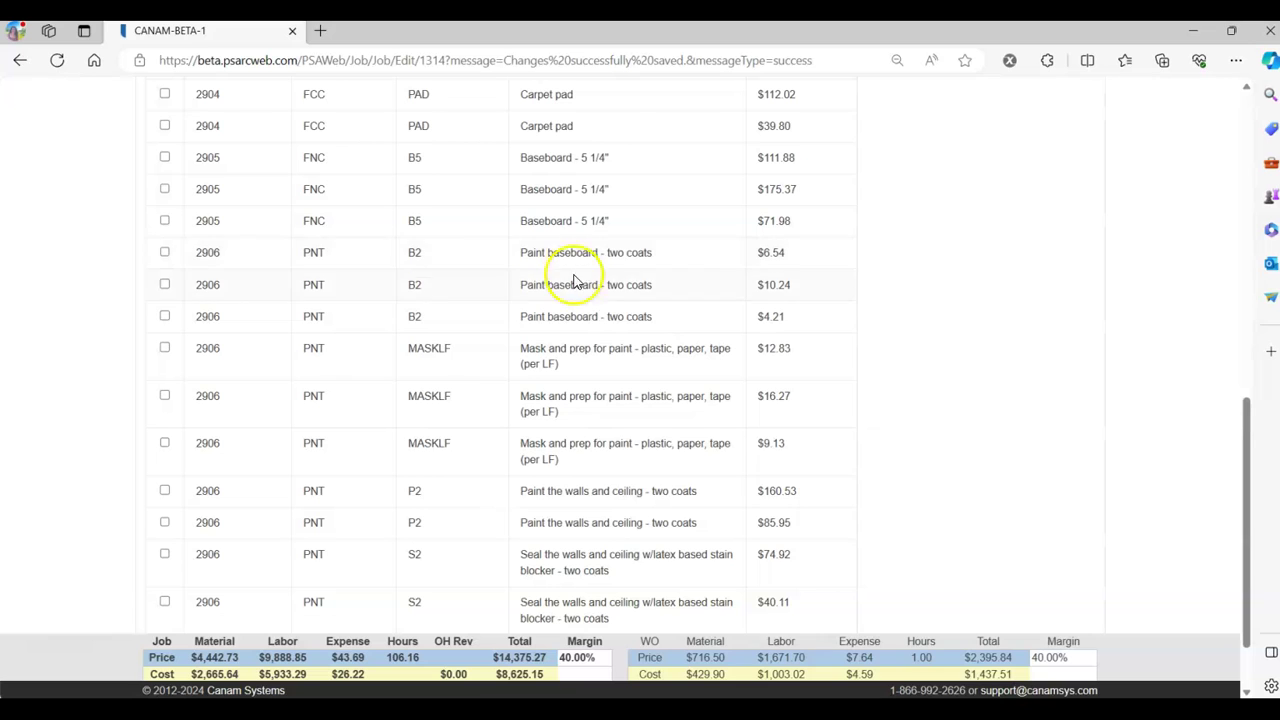
scroll(572, 290, down, 1)
scroll(574, 326, up, 4)
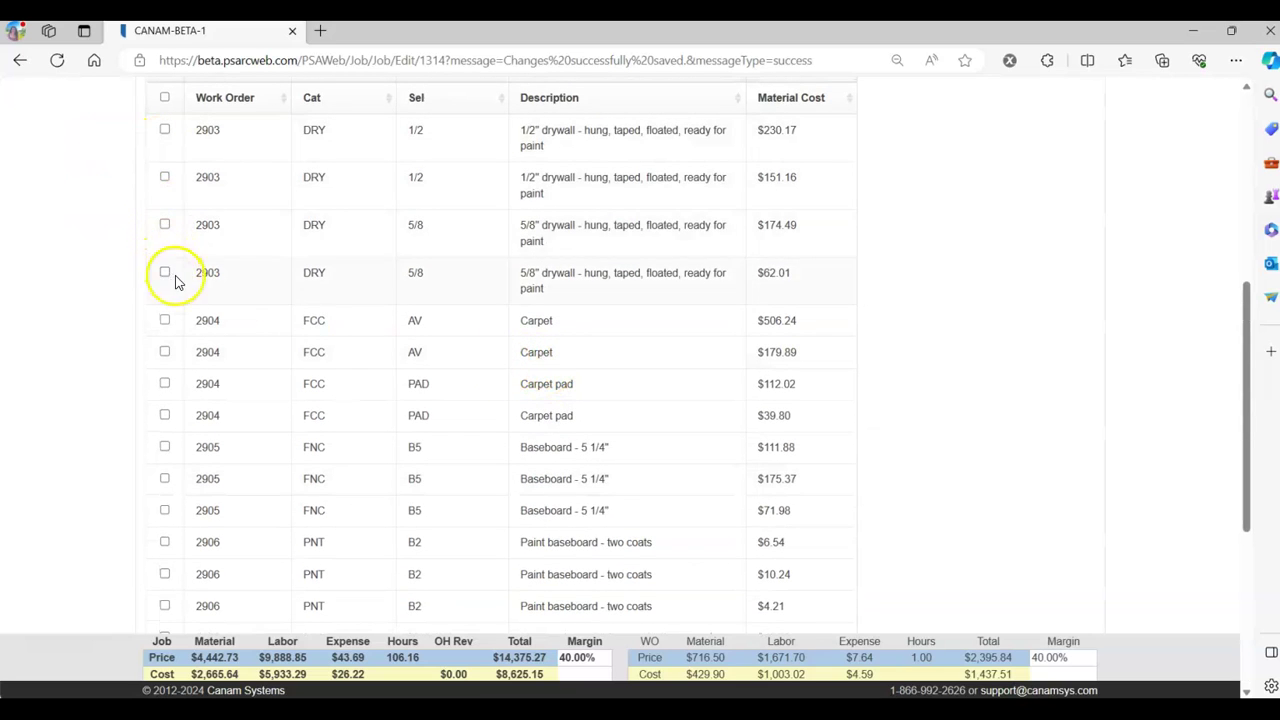
- Select the four carpet and carpet pad lines of work order 2904 and the three baseboard lines of 2905 for splitting
click(166, 321)
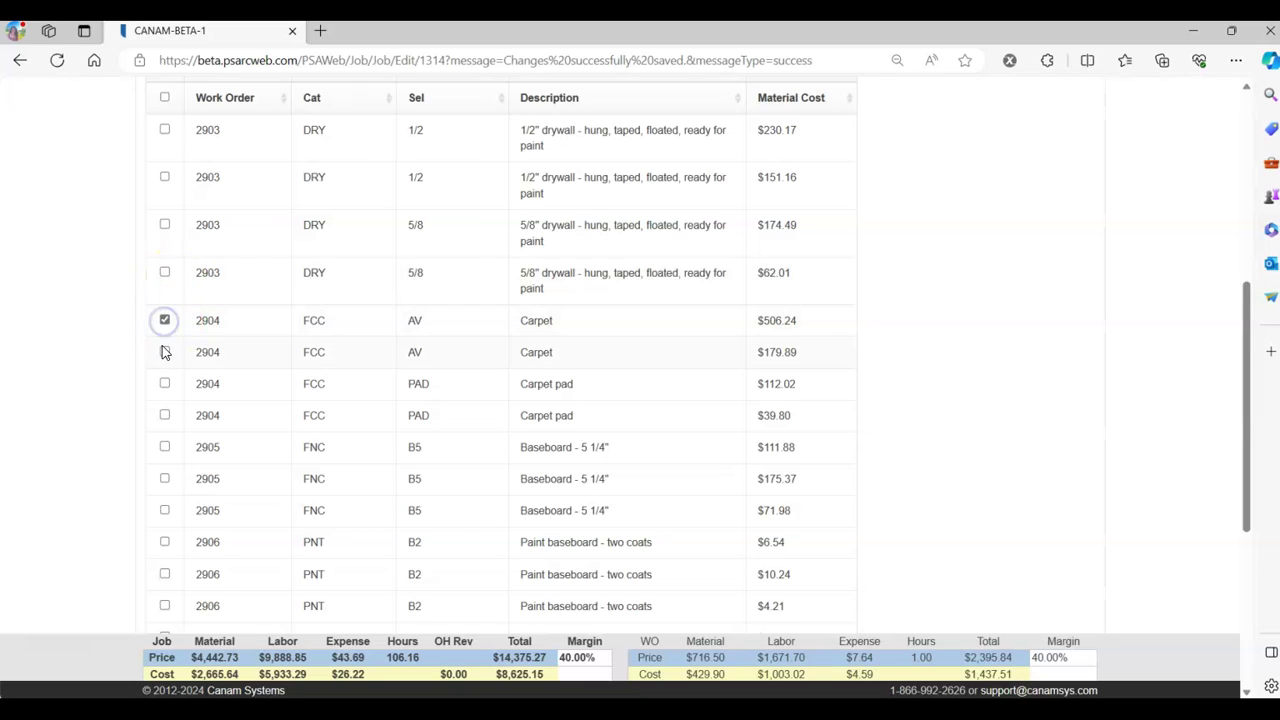
click(165, 352)
click(162, 384)
click(163, 416)
click(164, 449)
click(165, 479)
click(165, 511)
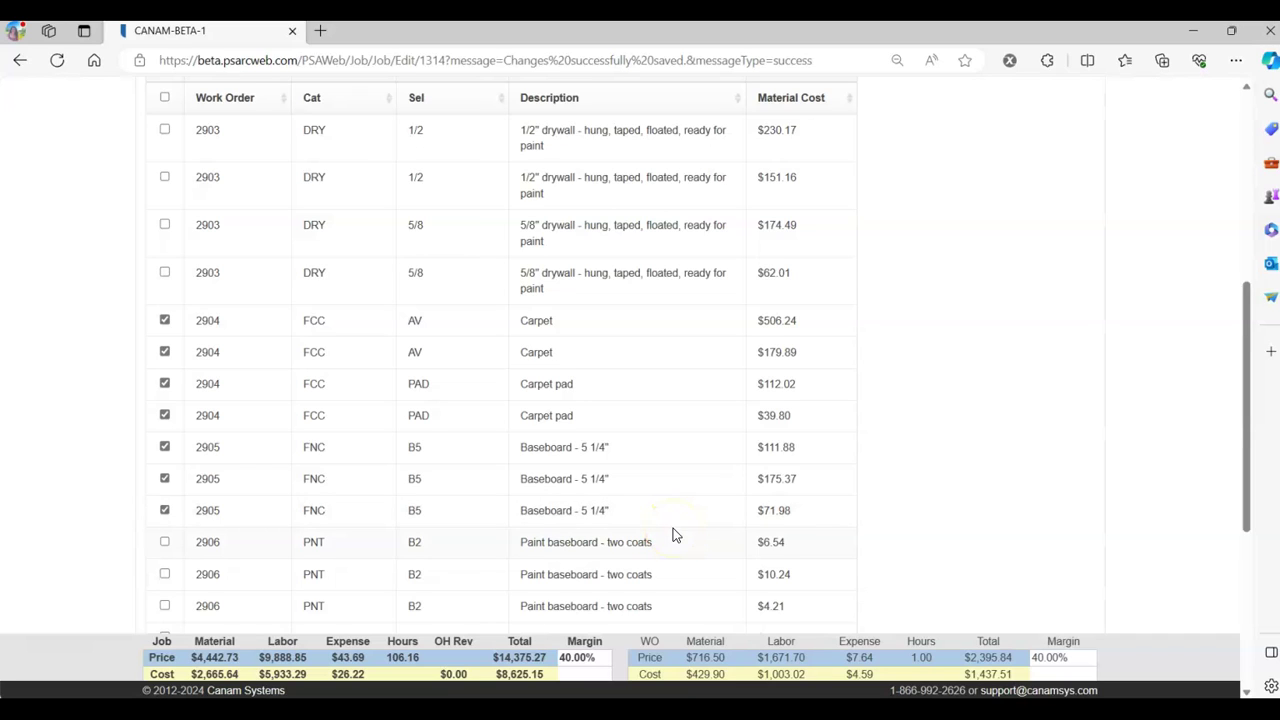
- Save the selected material split with Create as the target work order, and show the new work order in the list
scroll(674, 531, up, 5)
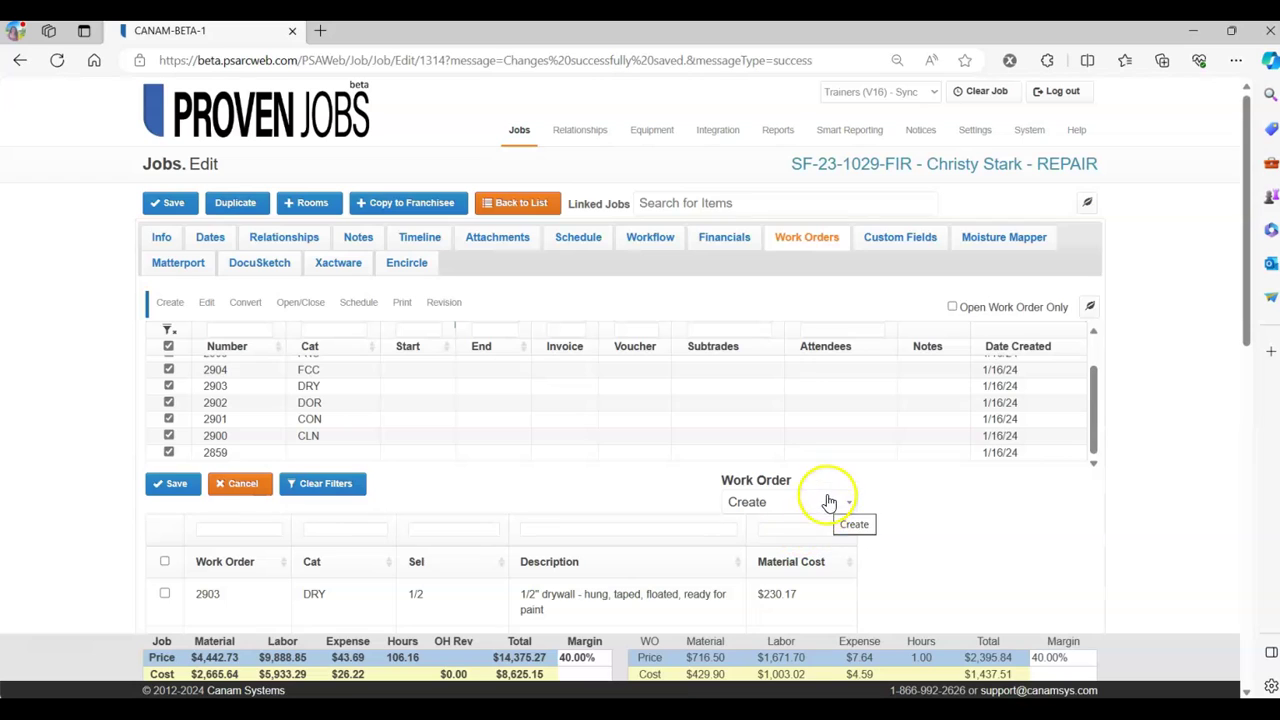
click(766, 505)
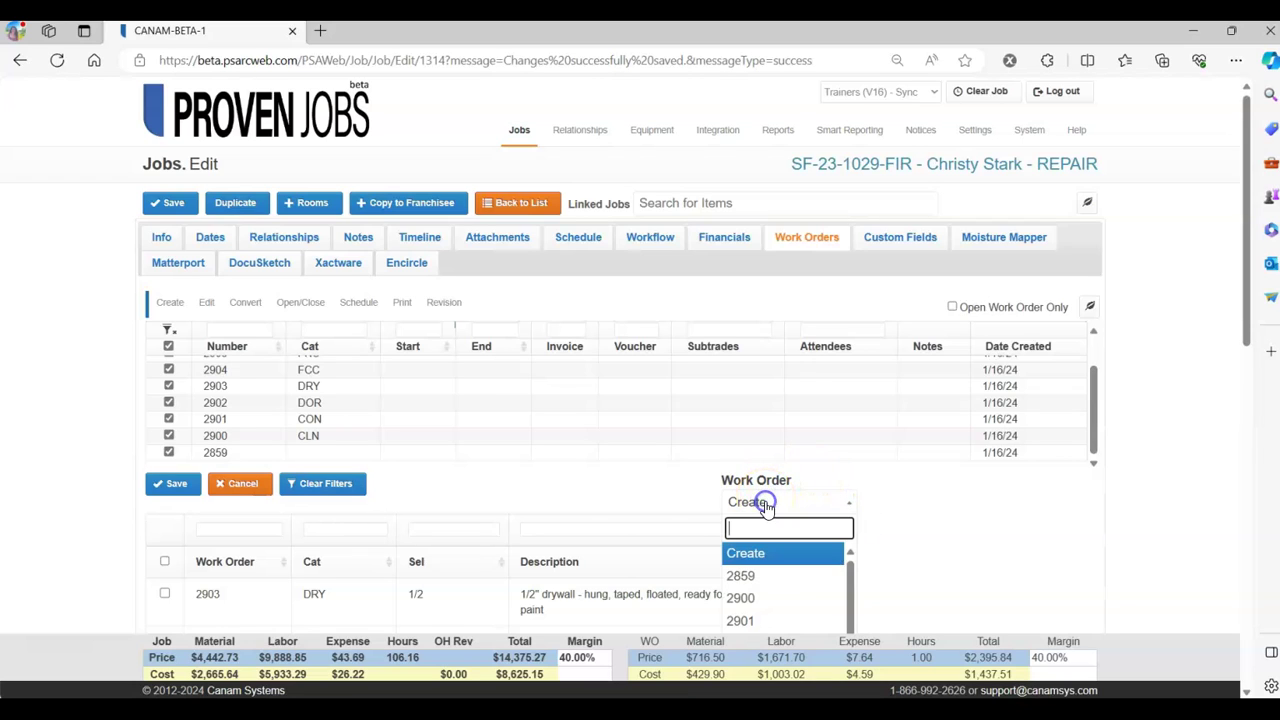
click(810, 560)
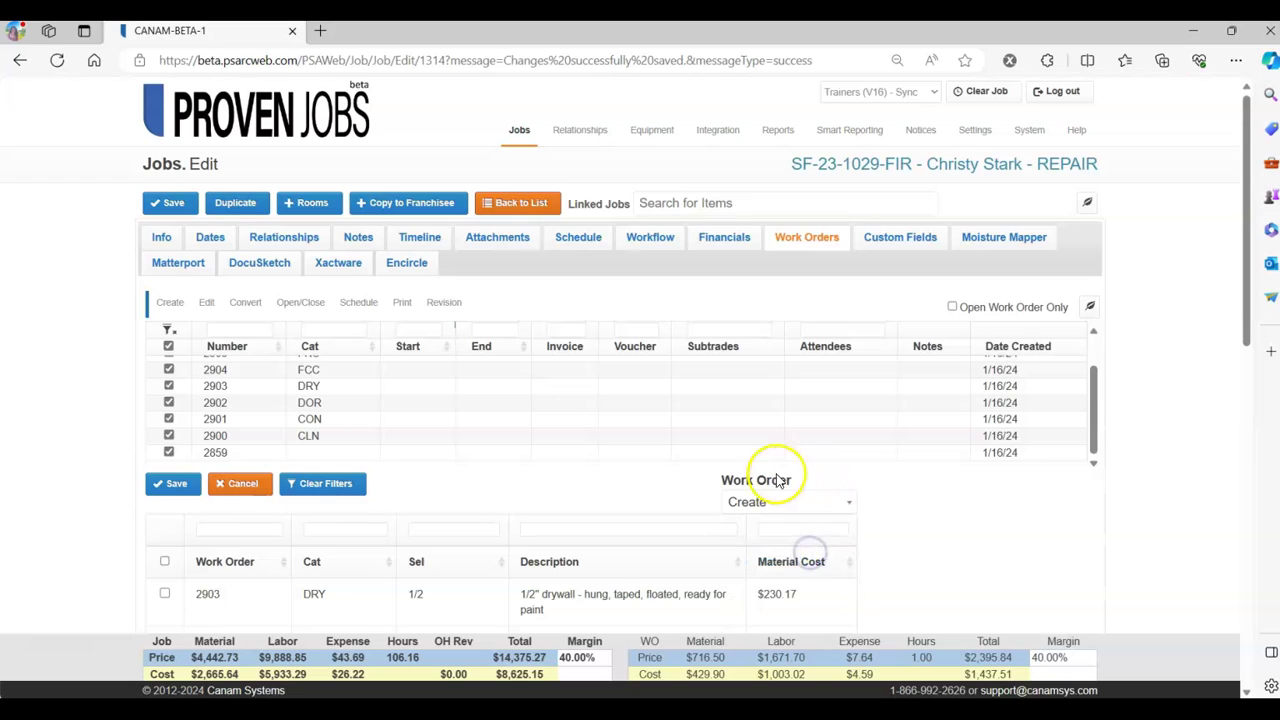
click(176, 486)
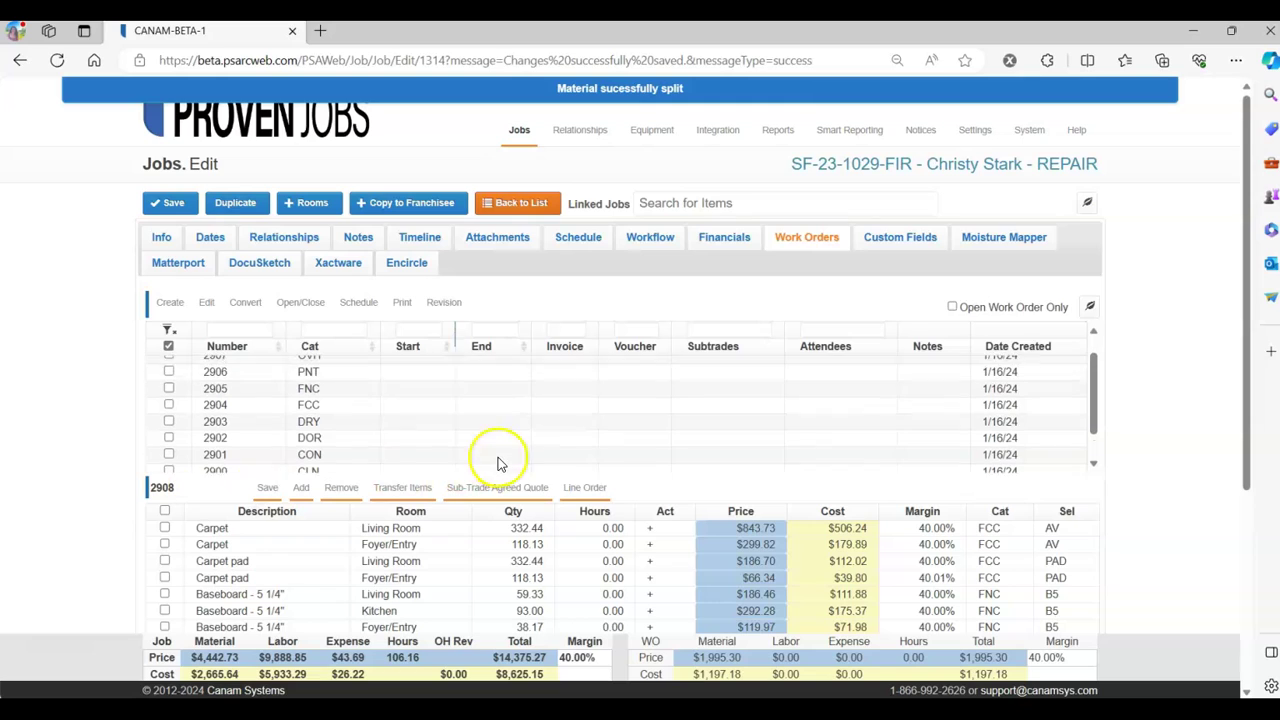
scroll(494, 458, up, 3)
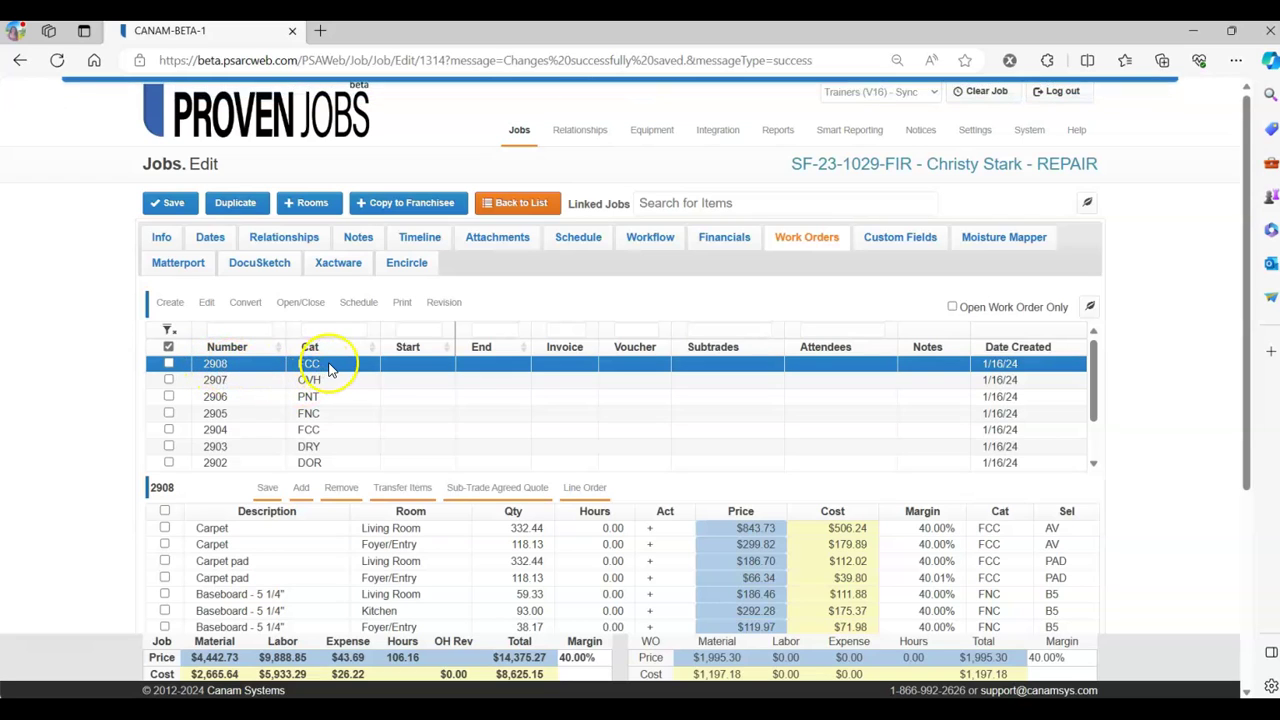
- Rename the newly created work order 2908 to "2908 - MATERIALS BUCKET" and save the new number
scroll(449, 560, down, 2)
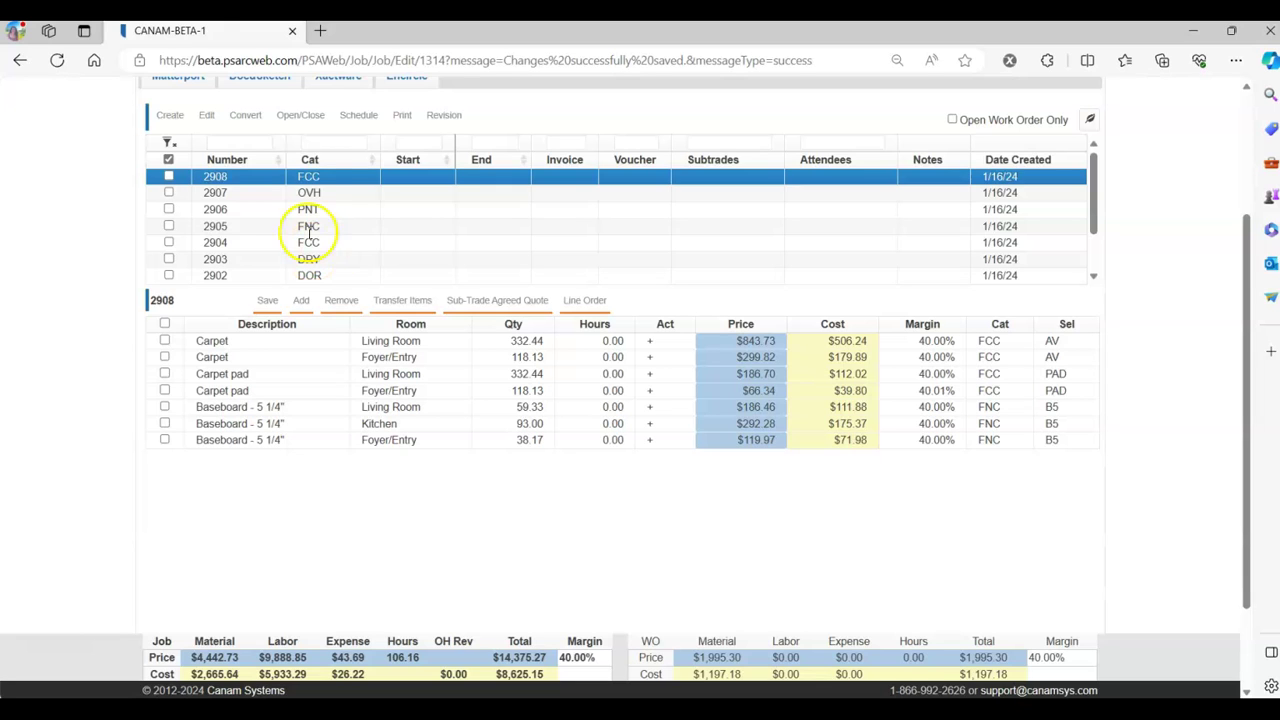
double_click(218, 176)
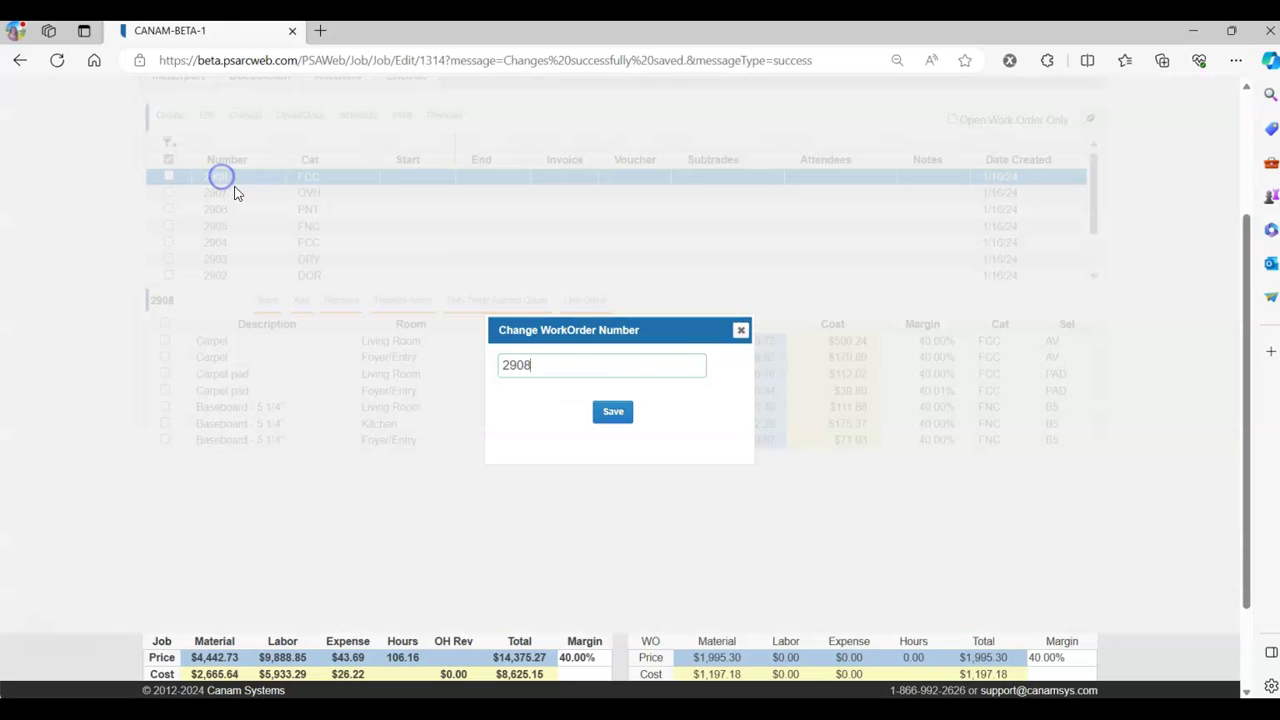
text(- MATERIALS)
click(632, 369)
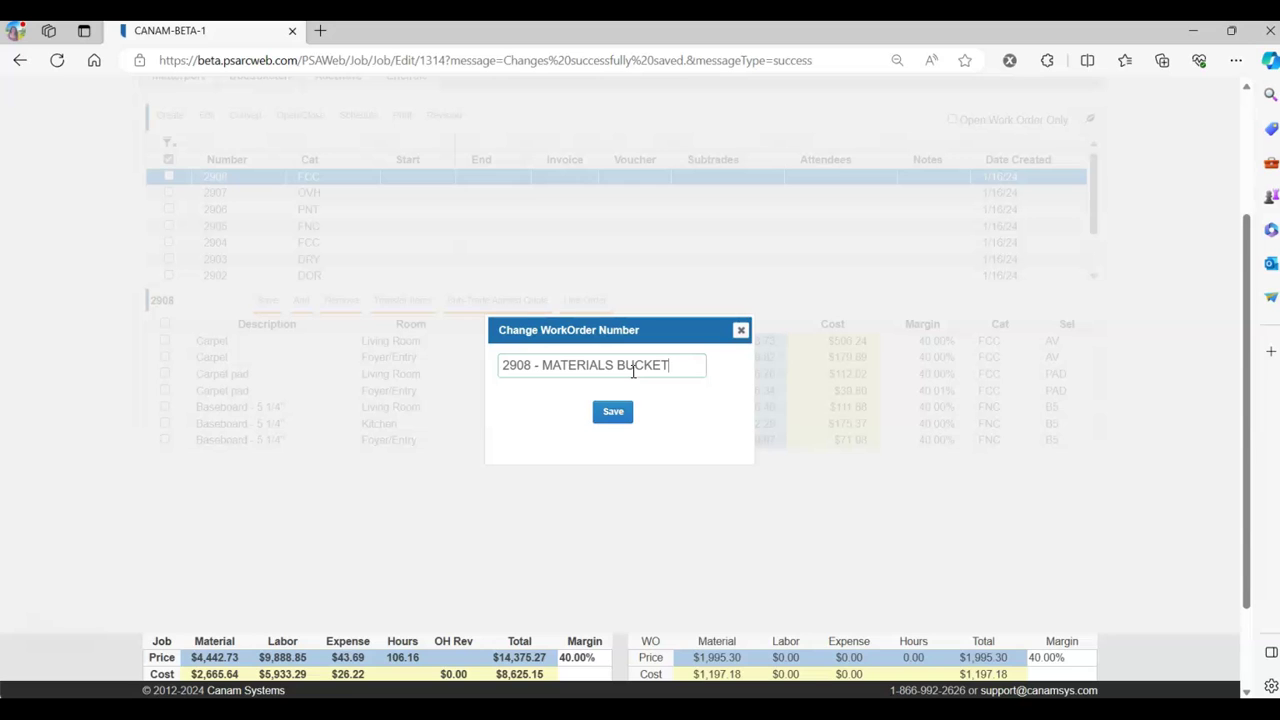
click(626, 411)
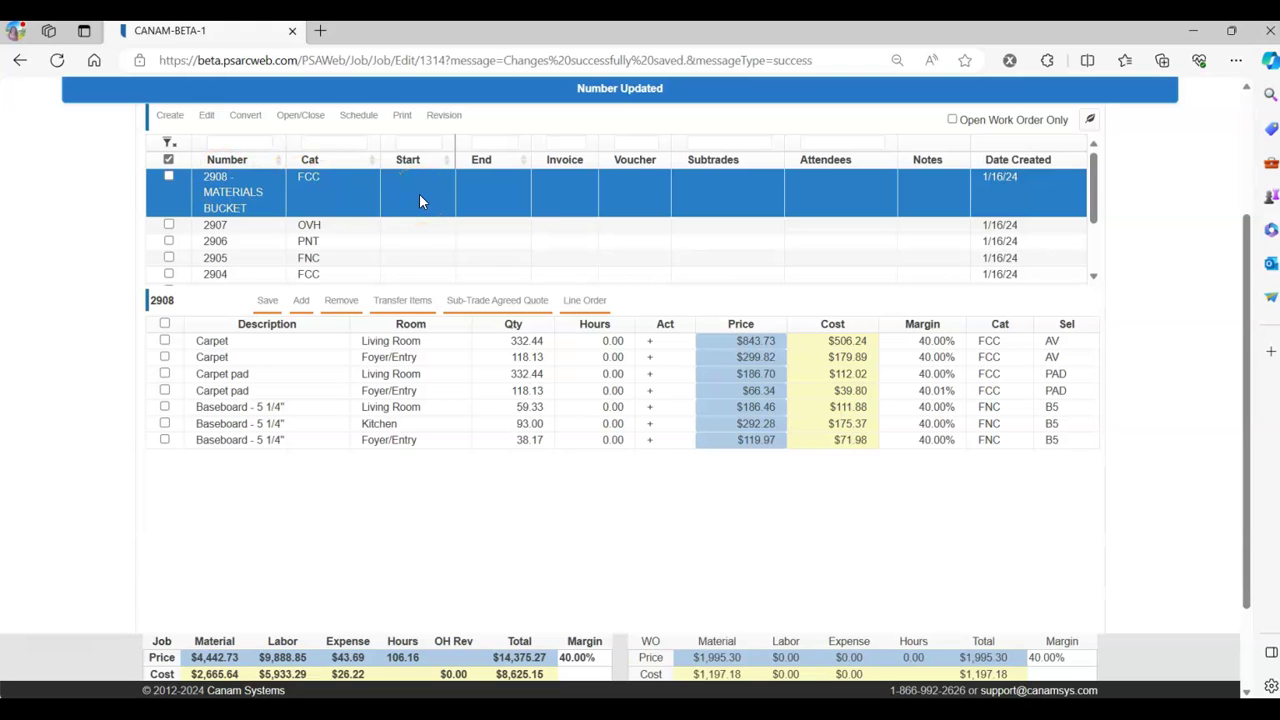
- Look through the work order list and examine the line items of 2900, 2901, 2903 and 2904
scroll(366, 257, down, 1)
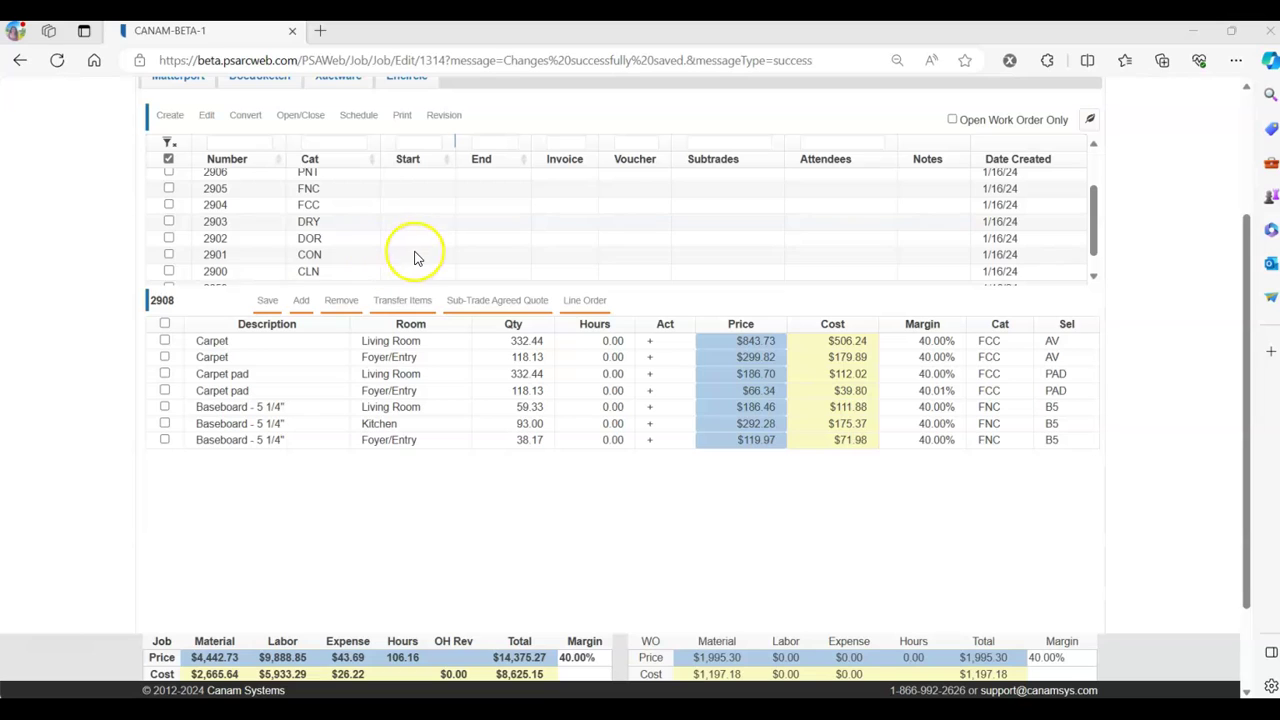
scroll(417, 258, up, 2)
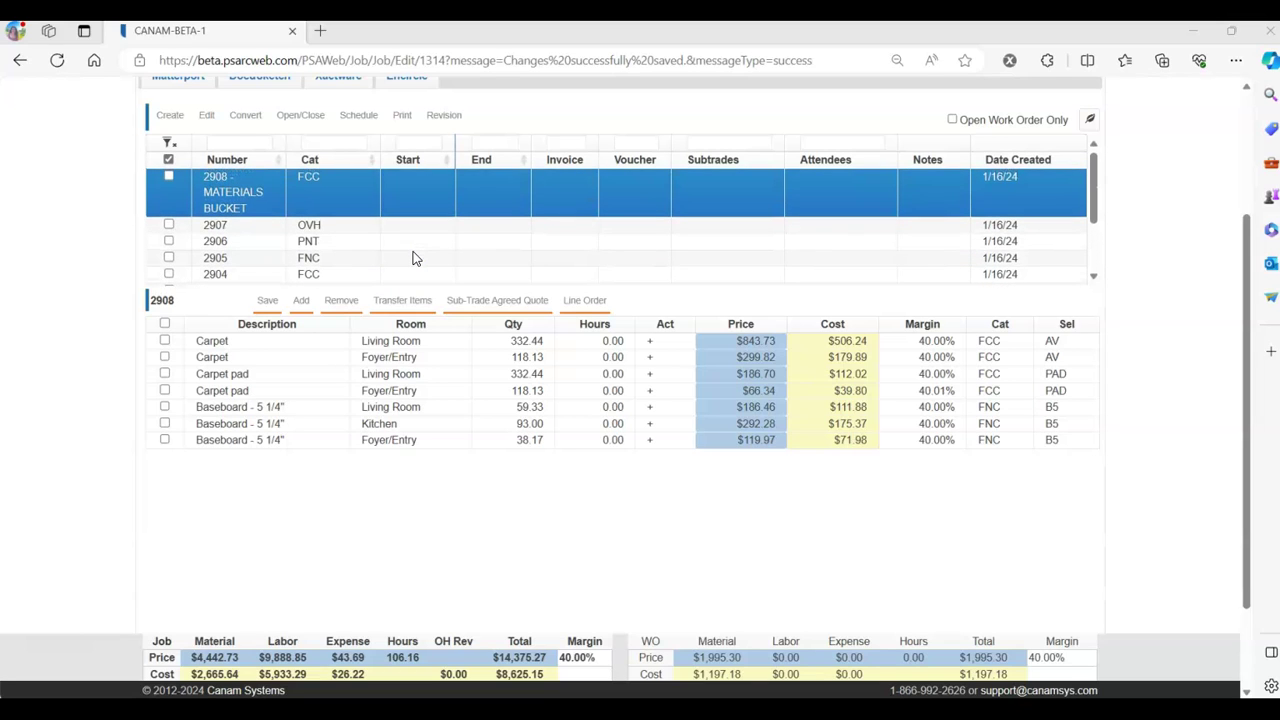
scroll(413, 250, down, 2)
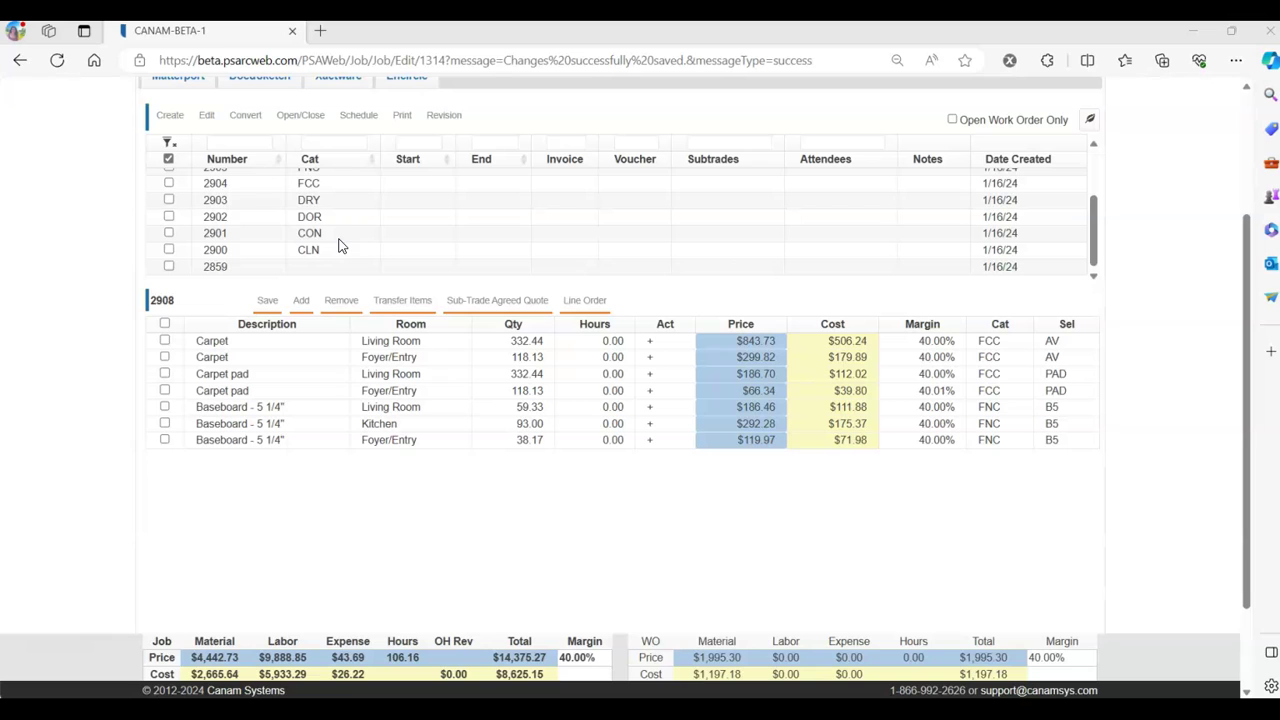
click(337, 253)
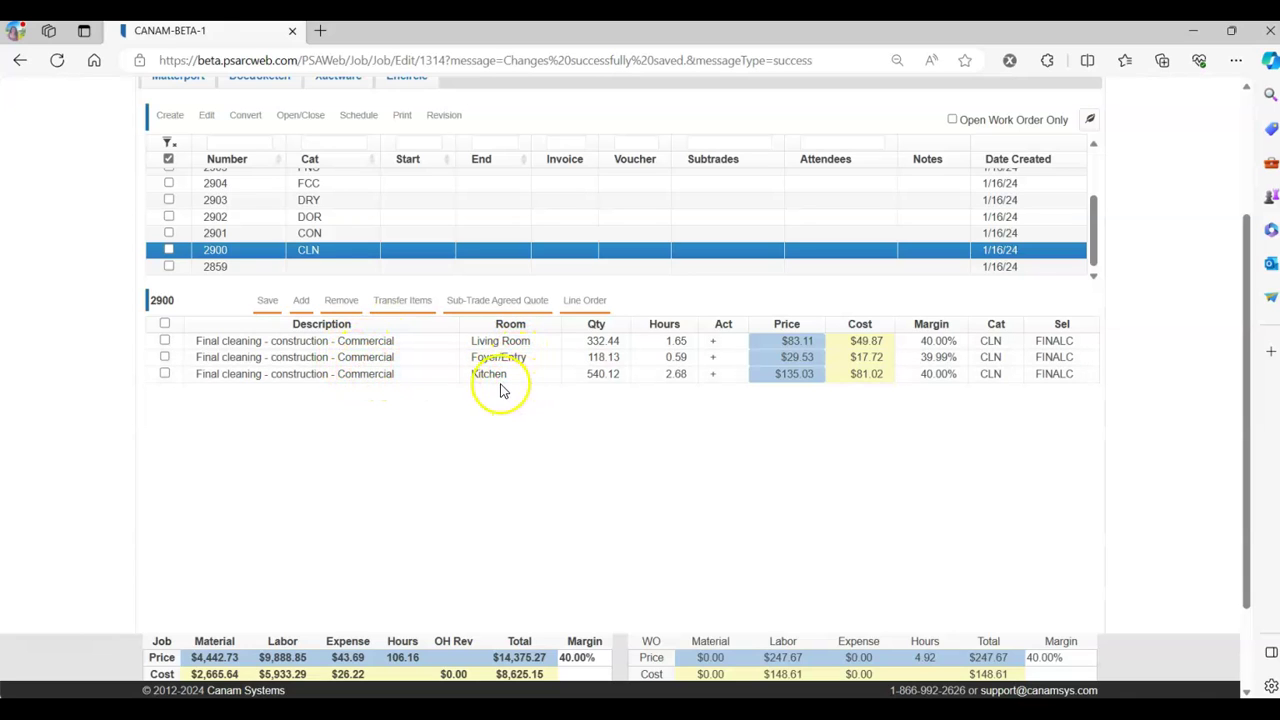
click(334, 234)
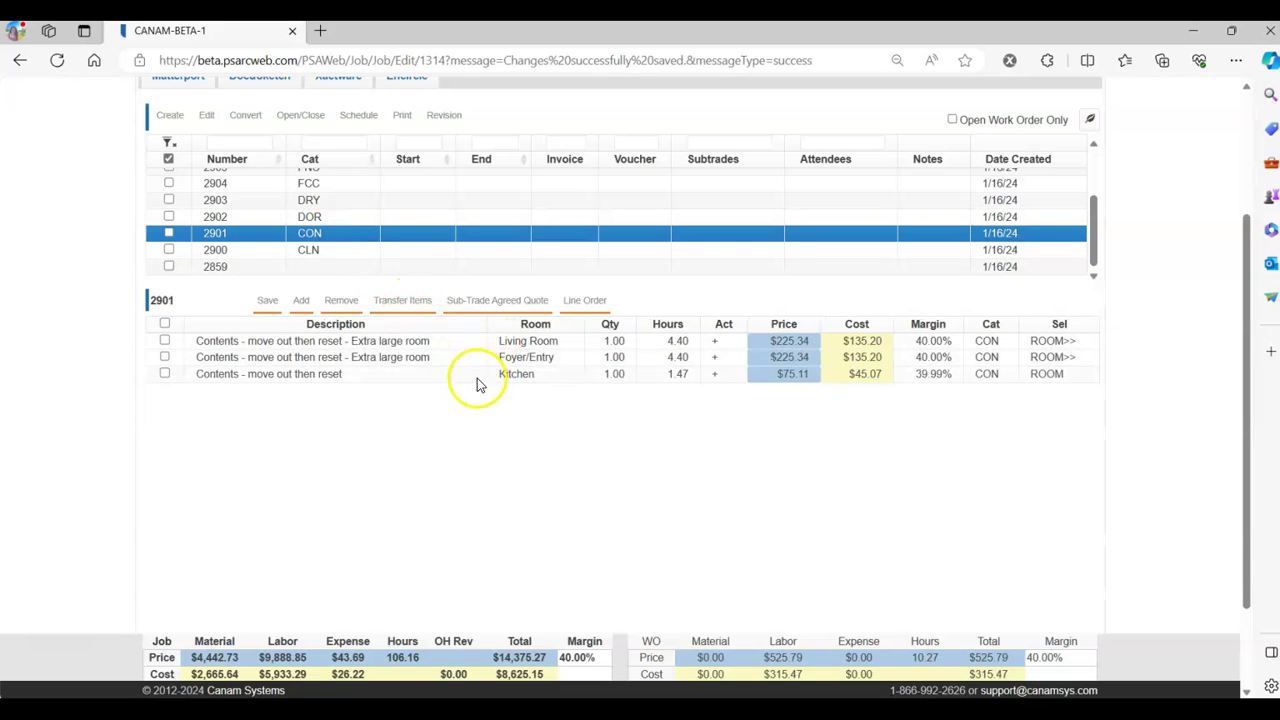
click(320, 201)
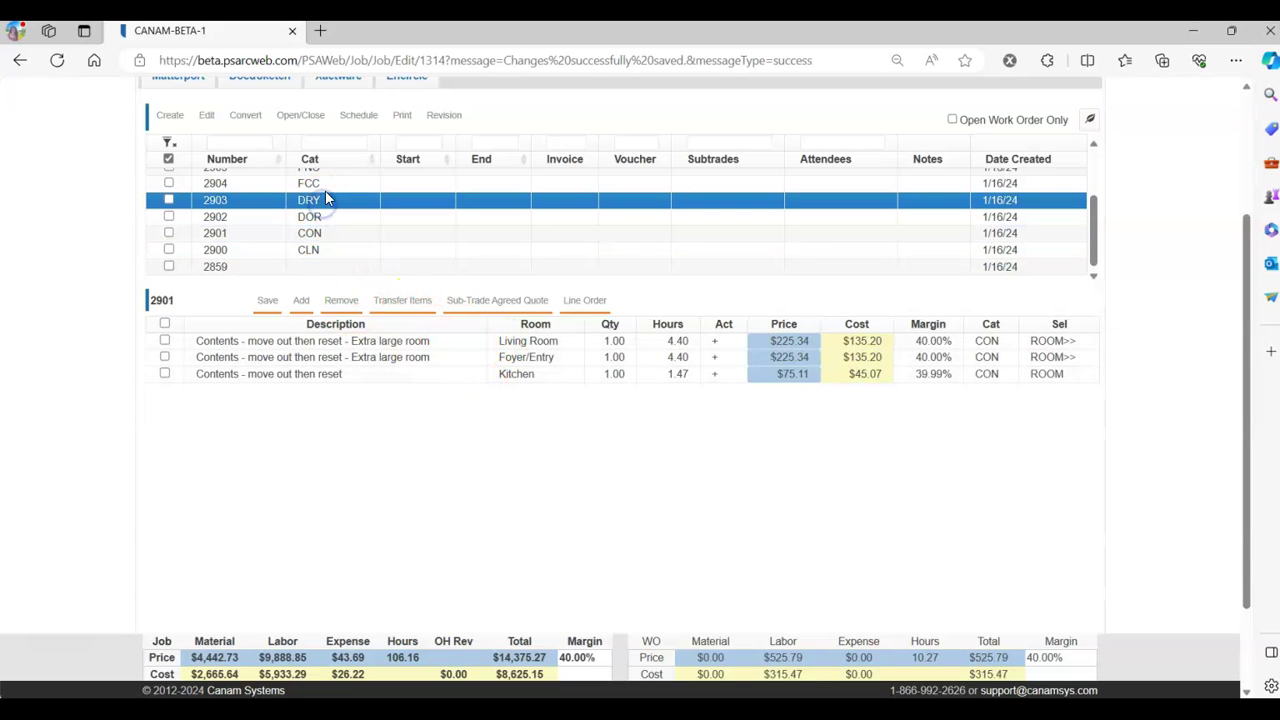
click(318, 182)
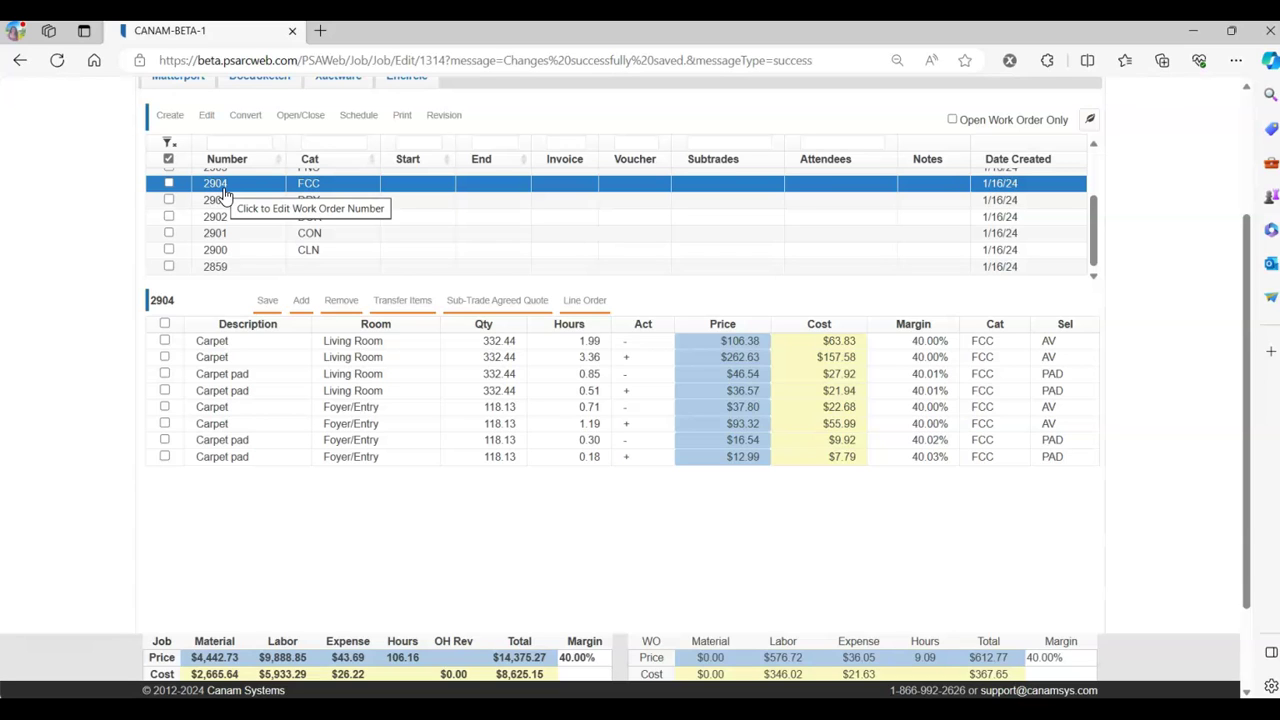
- Merge work order 2901 (CON) into 2904 (FCC) and display the line items of the merged work order
click(168, 233)
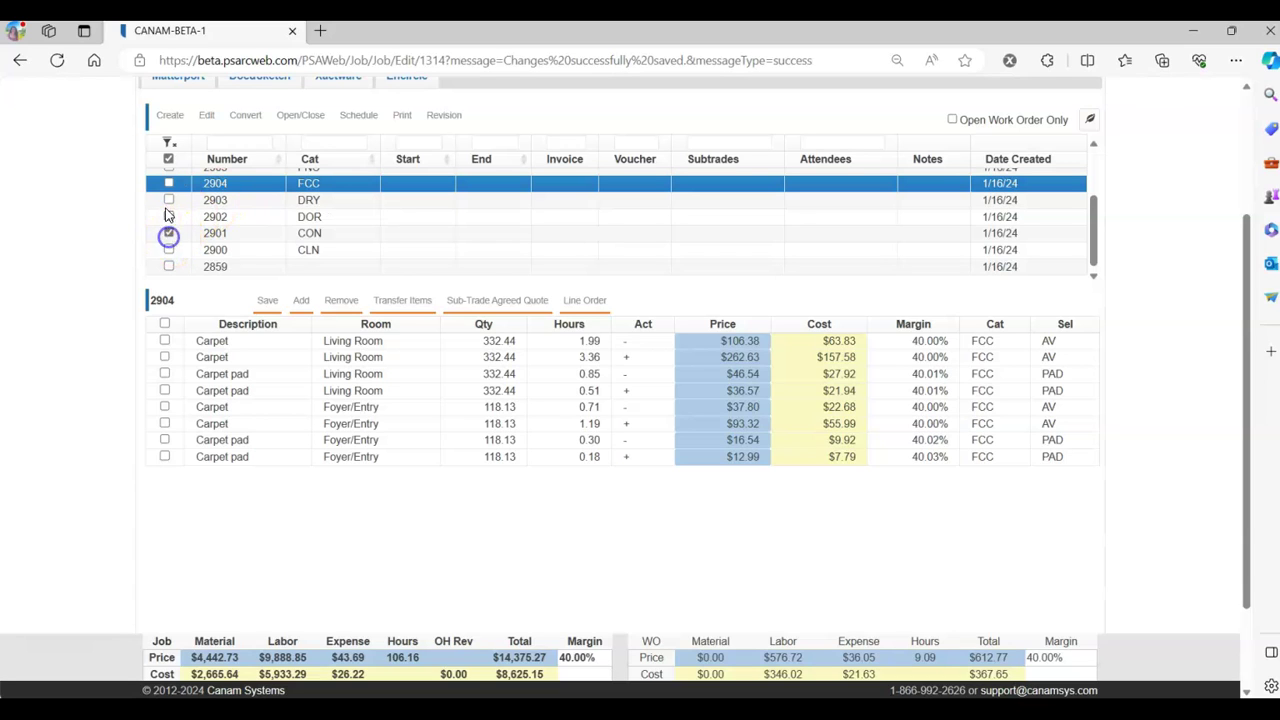
click(168, 185)
click(206, 117)
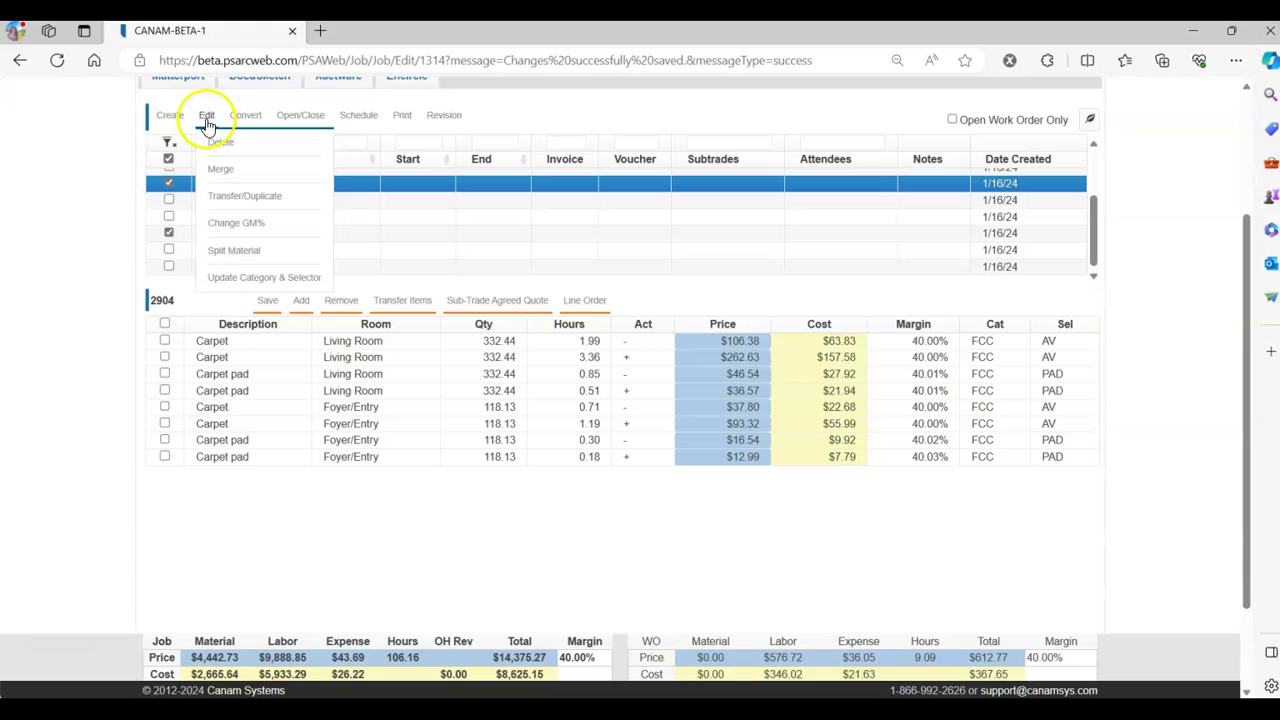
click(224, 170)
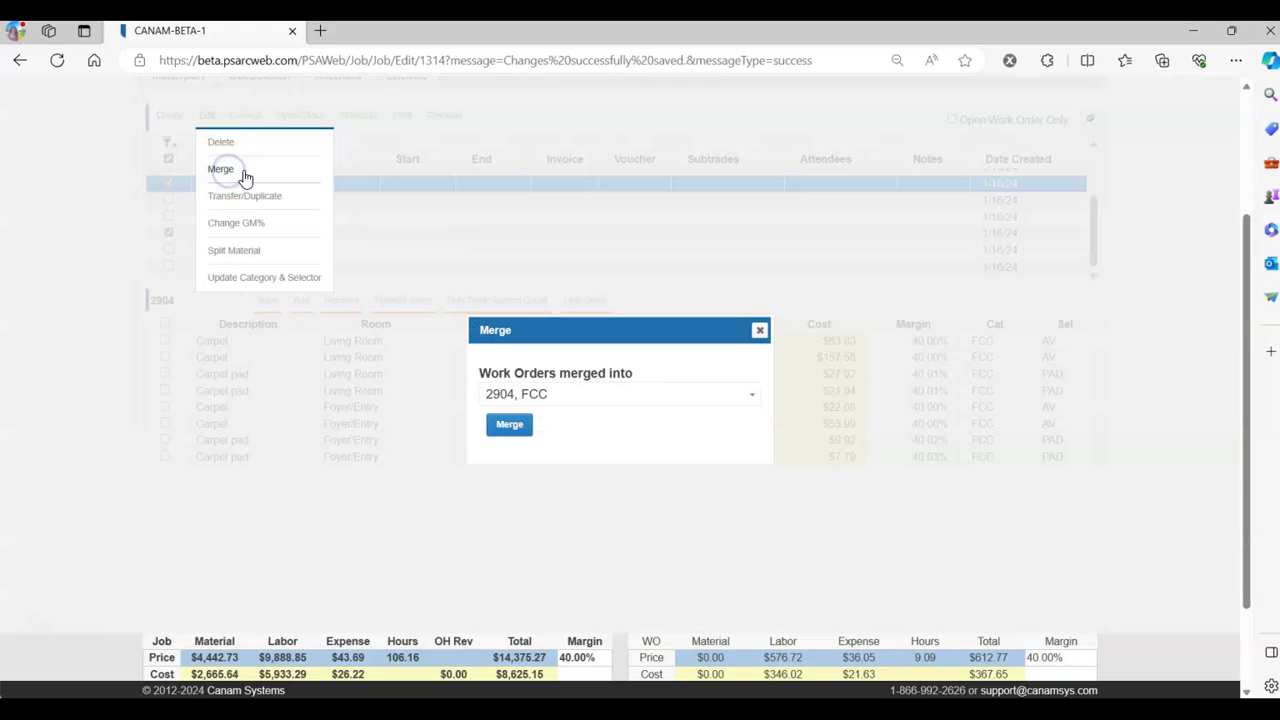
click(560, 394)
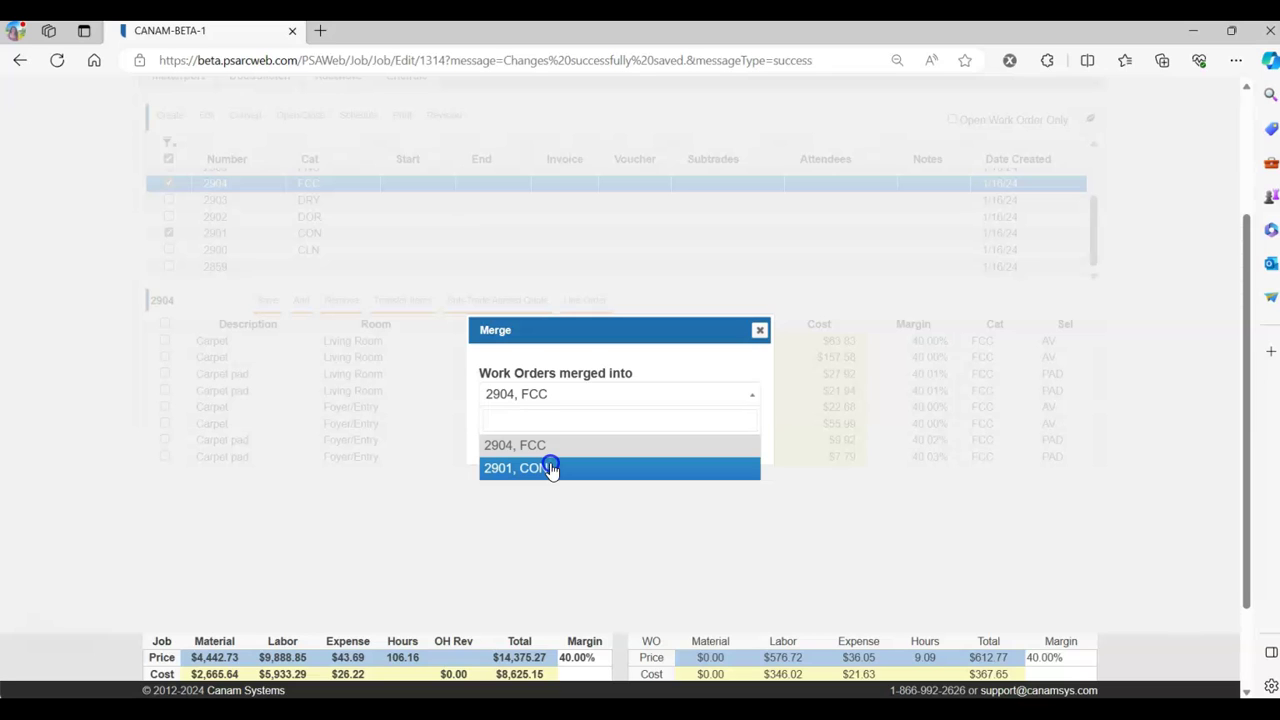
click(551, 469)
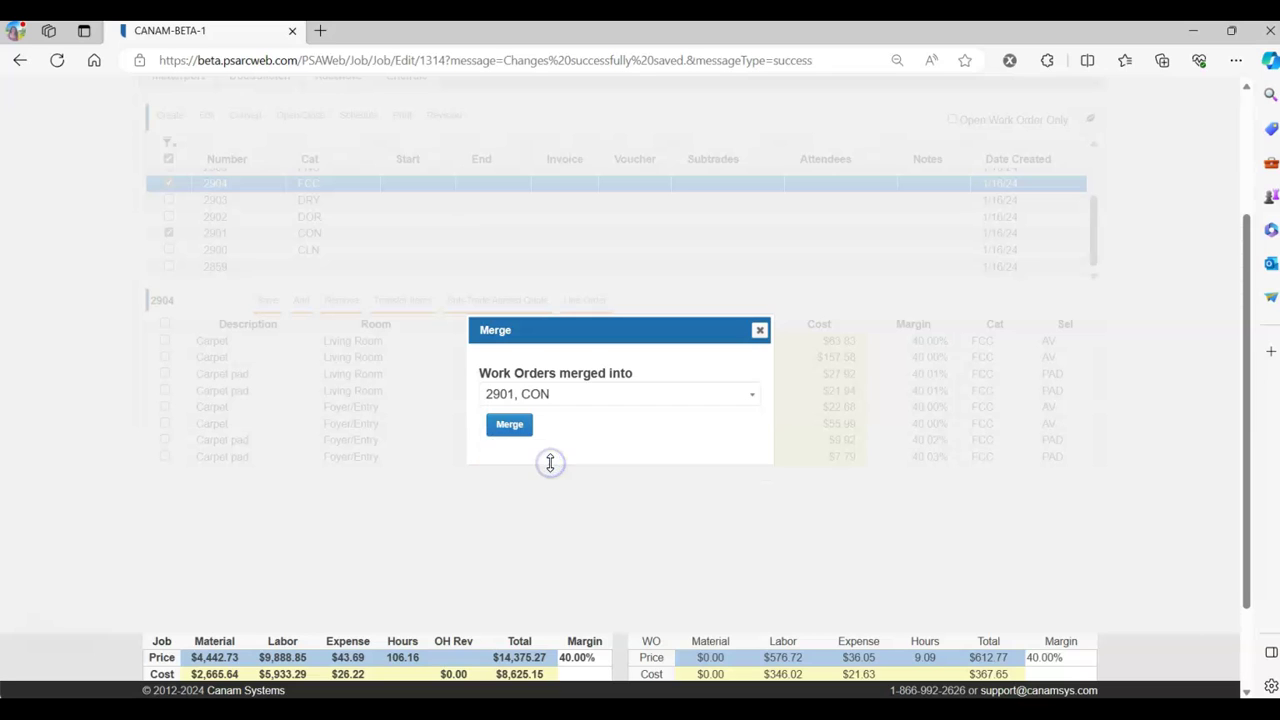
click(551, 398)
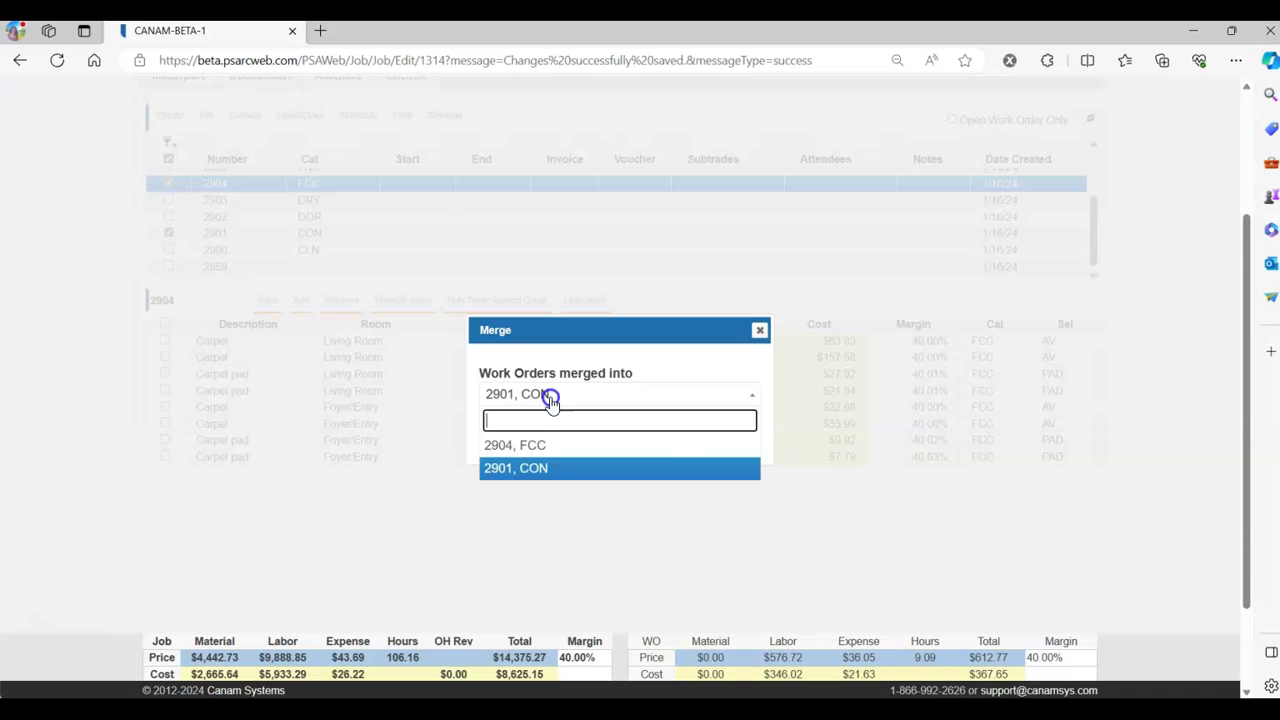
click(543, 447)
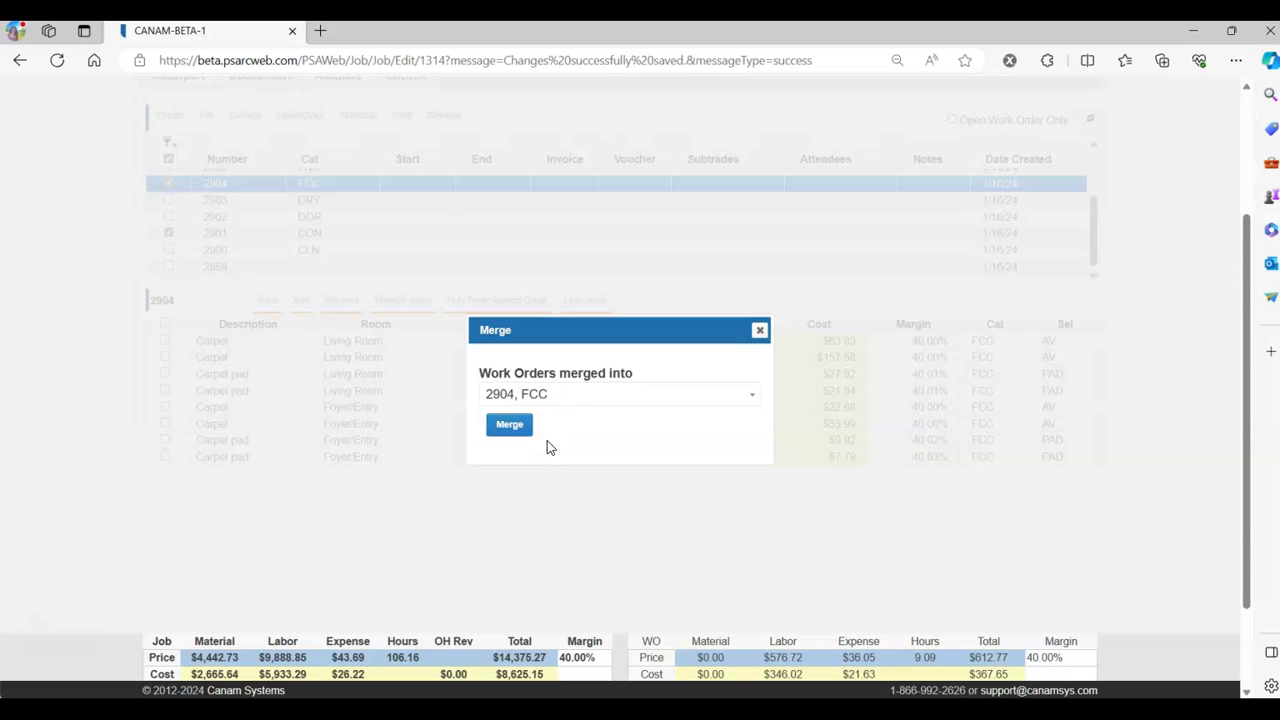
click(512, 428)
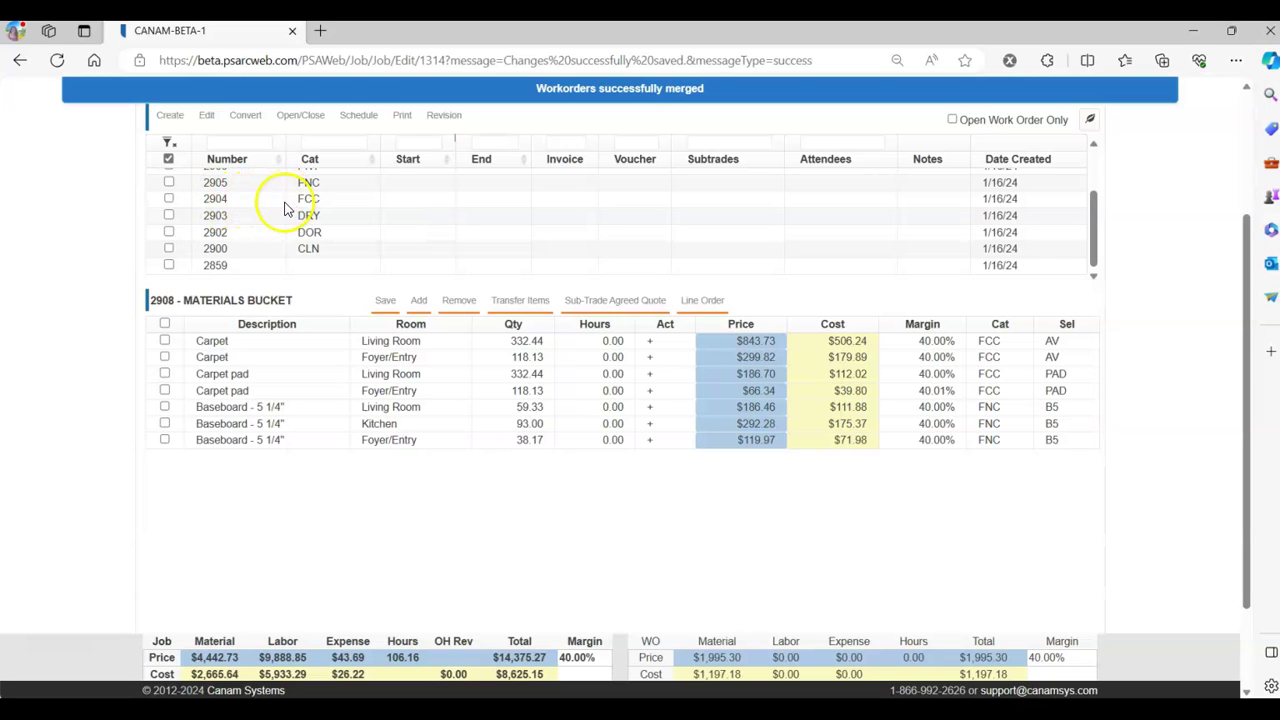
click(290, 200)
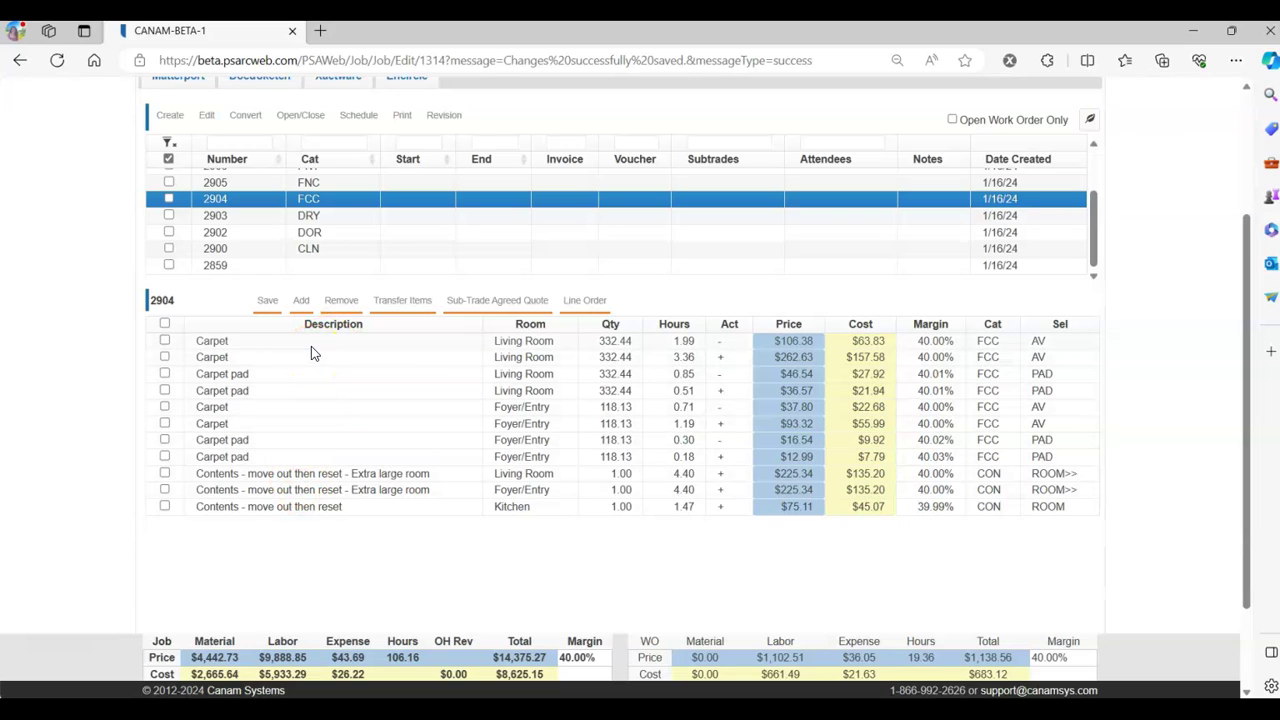
- Merge work order 2902 (DOR) into work order 2904 (FCC)
click(309, 231)
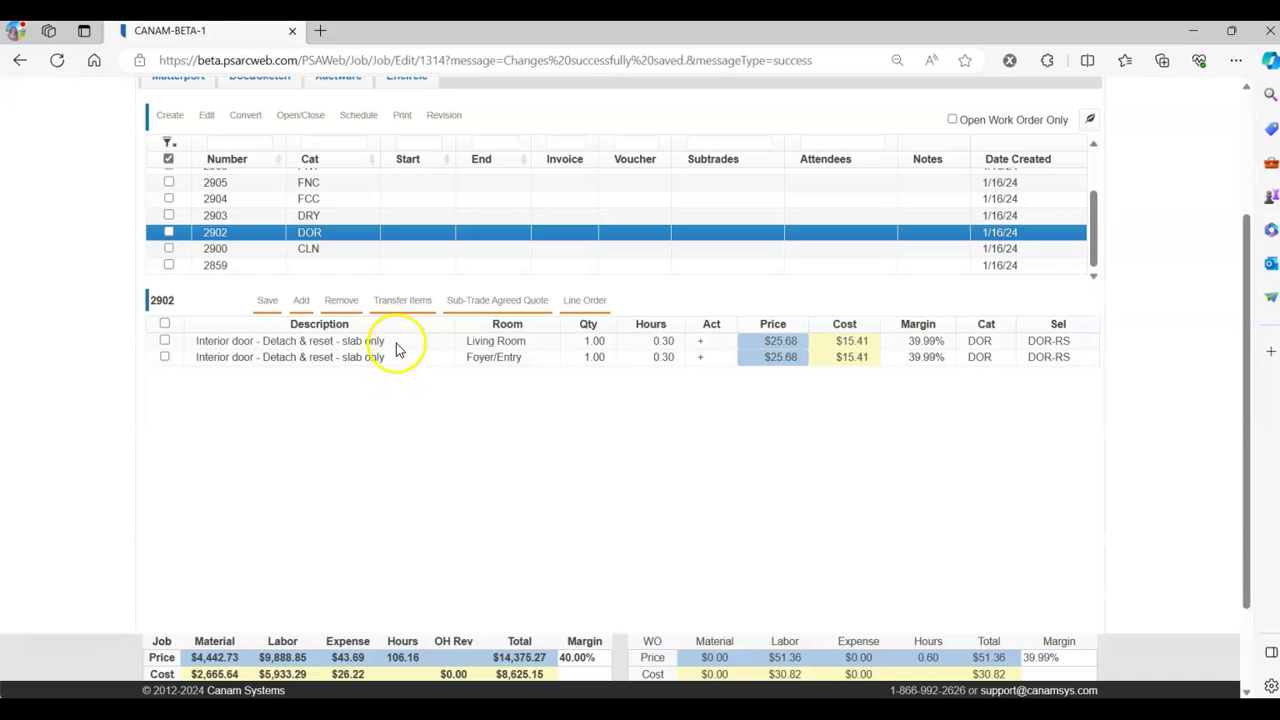
click(169, 232)
click(169, 199)
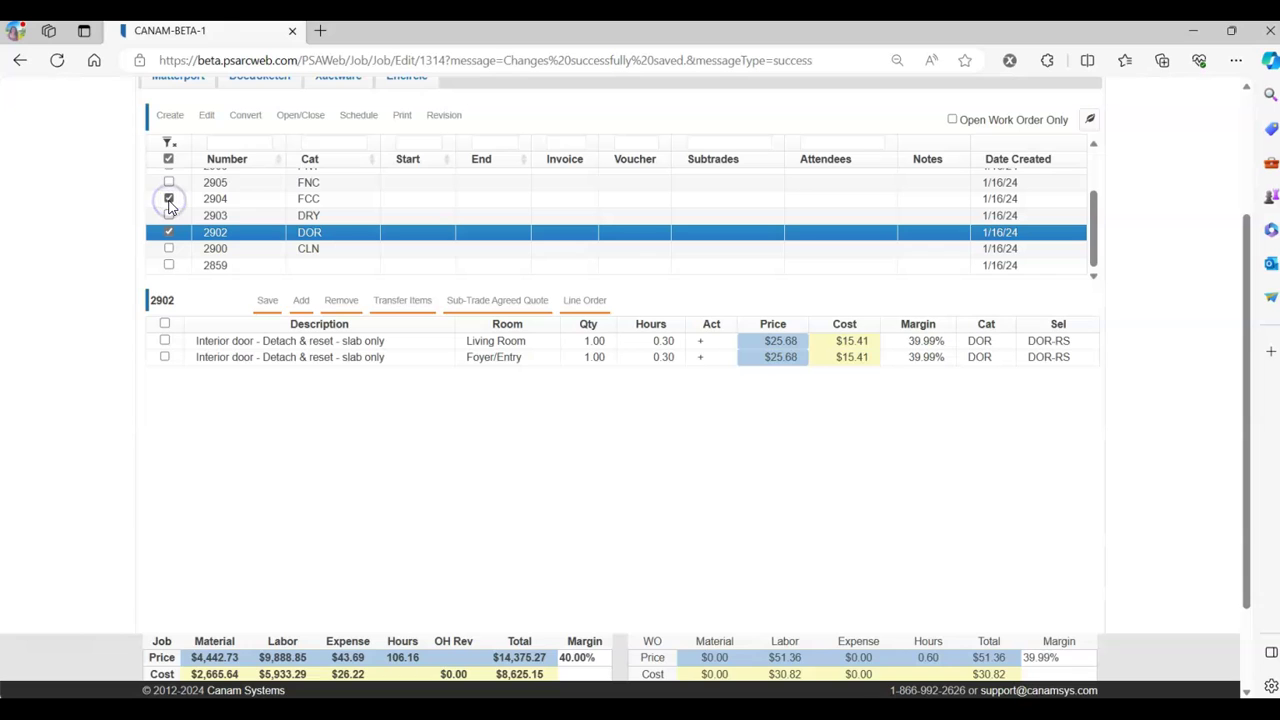
click(208, 117)
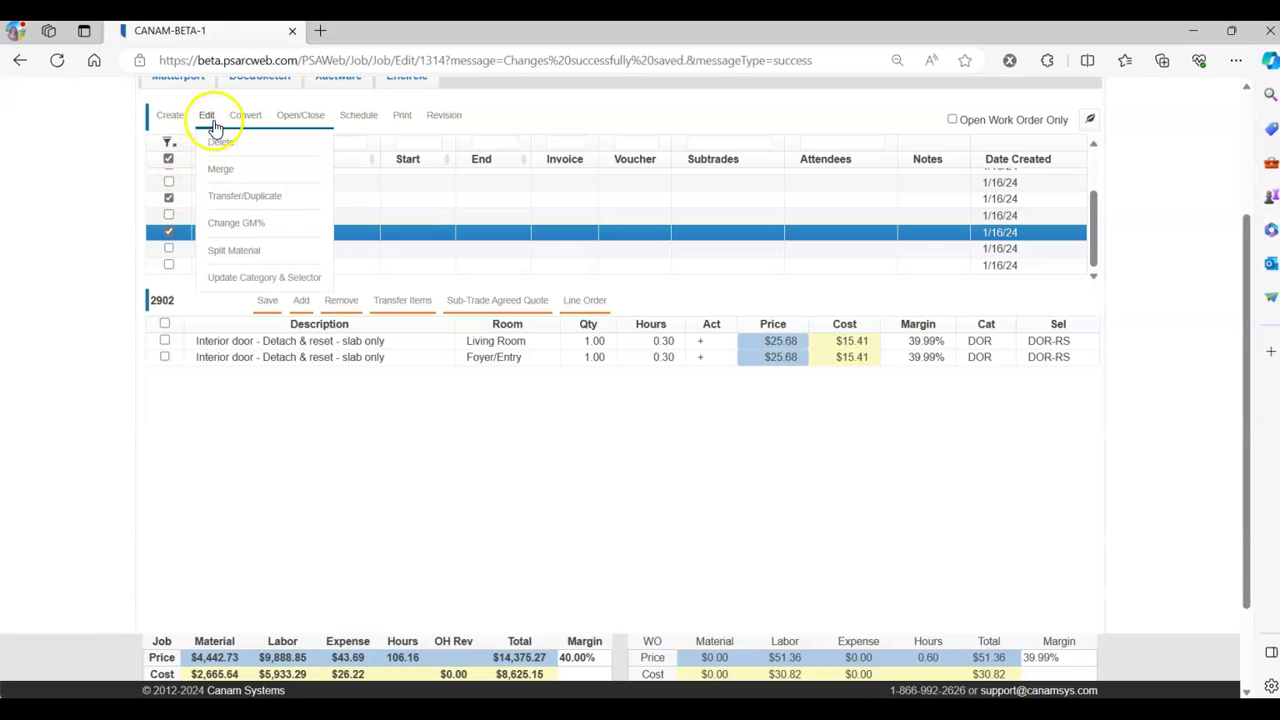
click(219, 169)
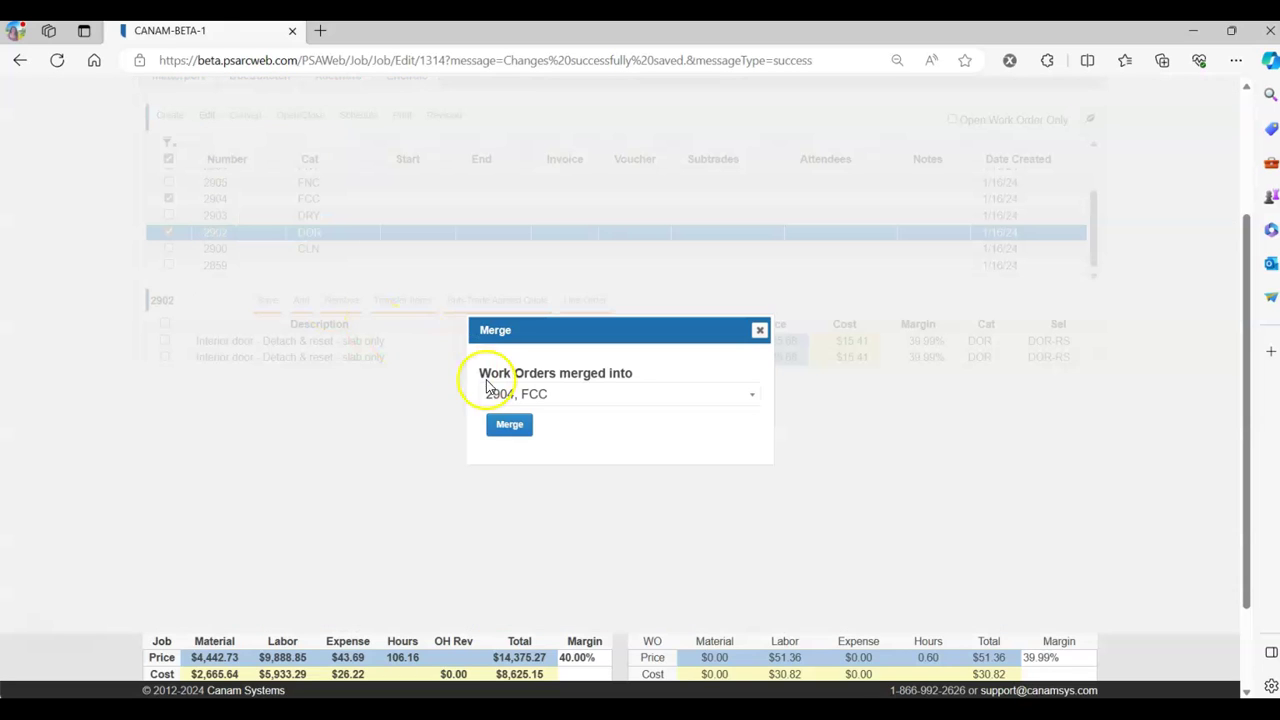
click(511, 425)
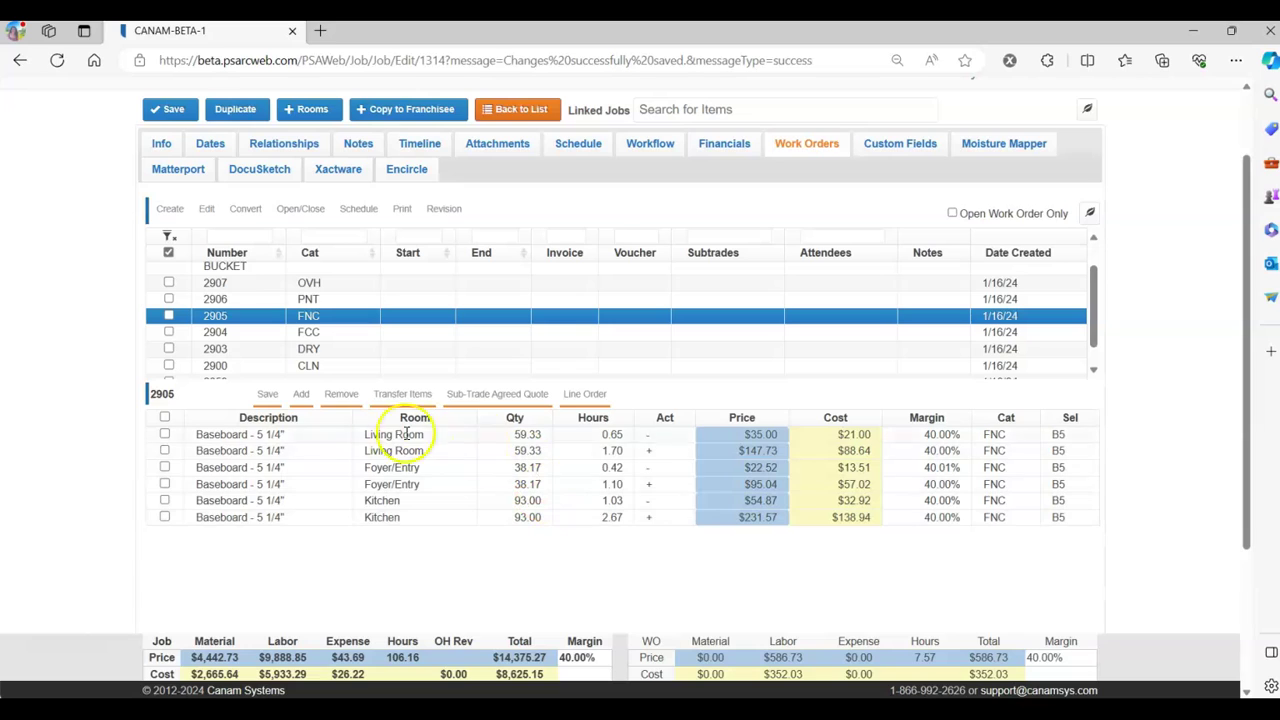
- Add a line to work order 2905 with the description "Please pick up baseboard from back of warehouse"
click(310, 451)
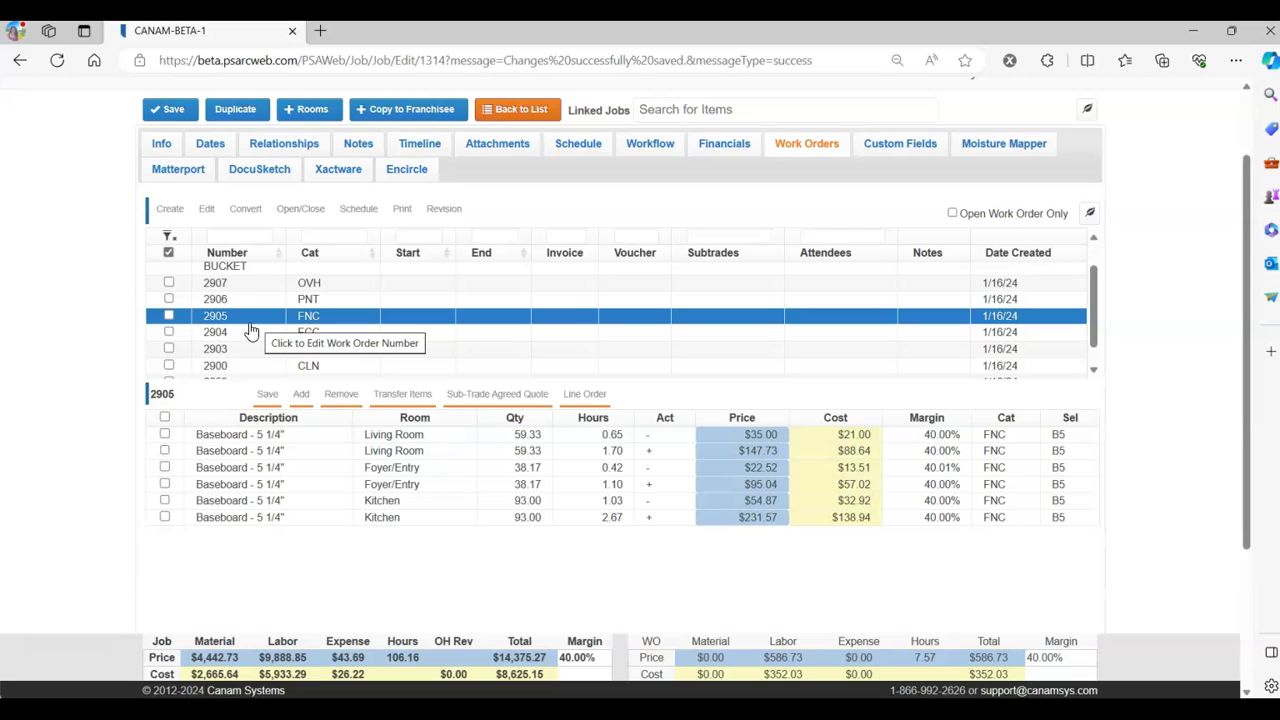
click(305, 400)
click(267, 537)
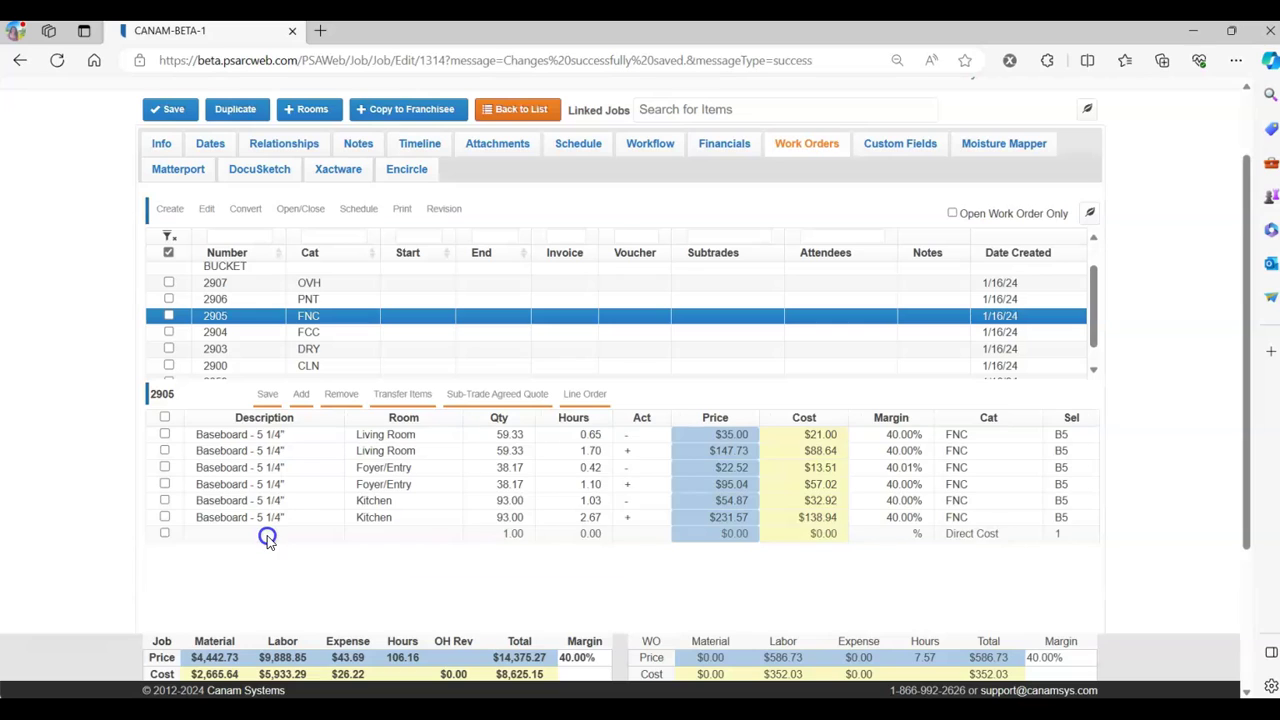
click(263, 583)
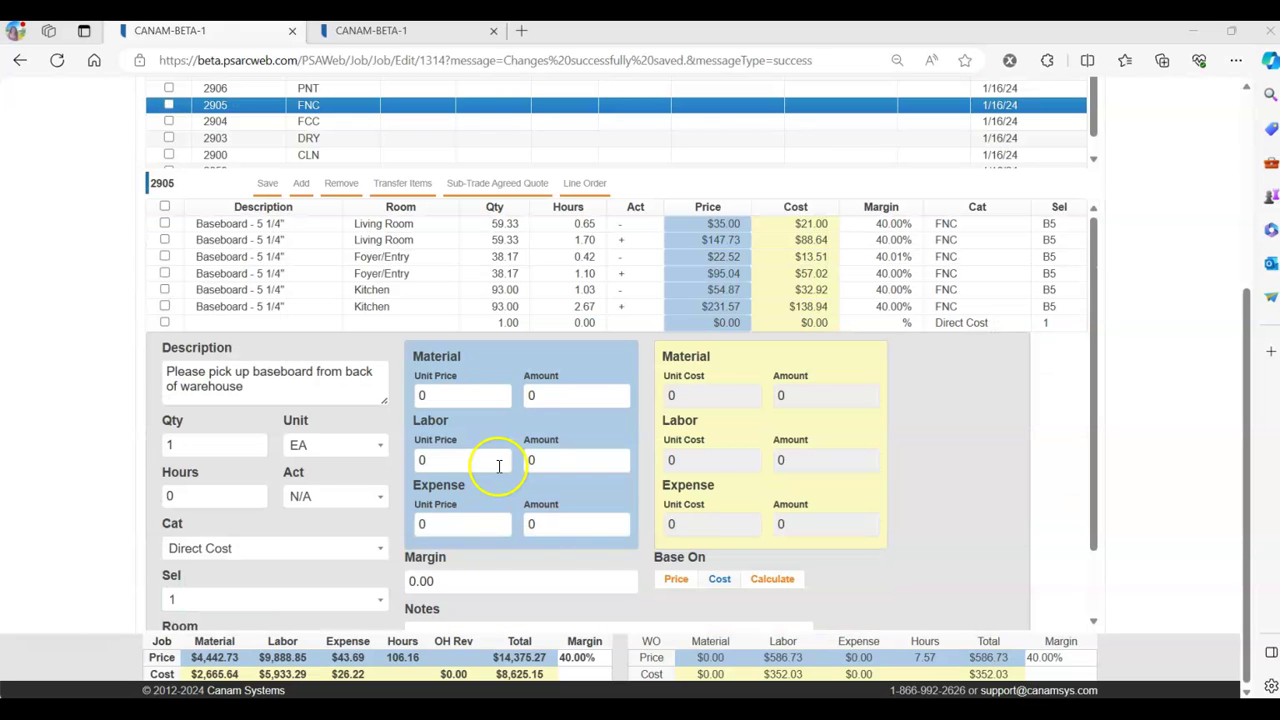
click(250, 323)
- Add the note "Please pick up baseboard from back of warehouse" to the last Kitchen baseboard line of work order 2905 and save it
click(264, 306)
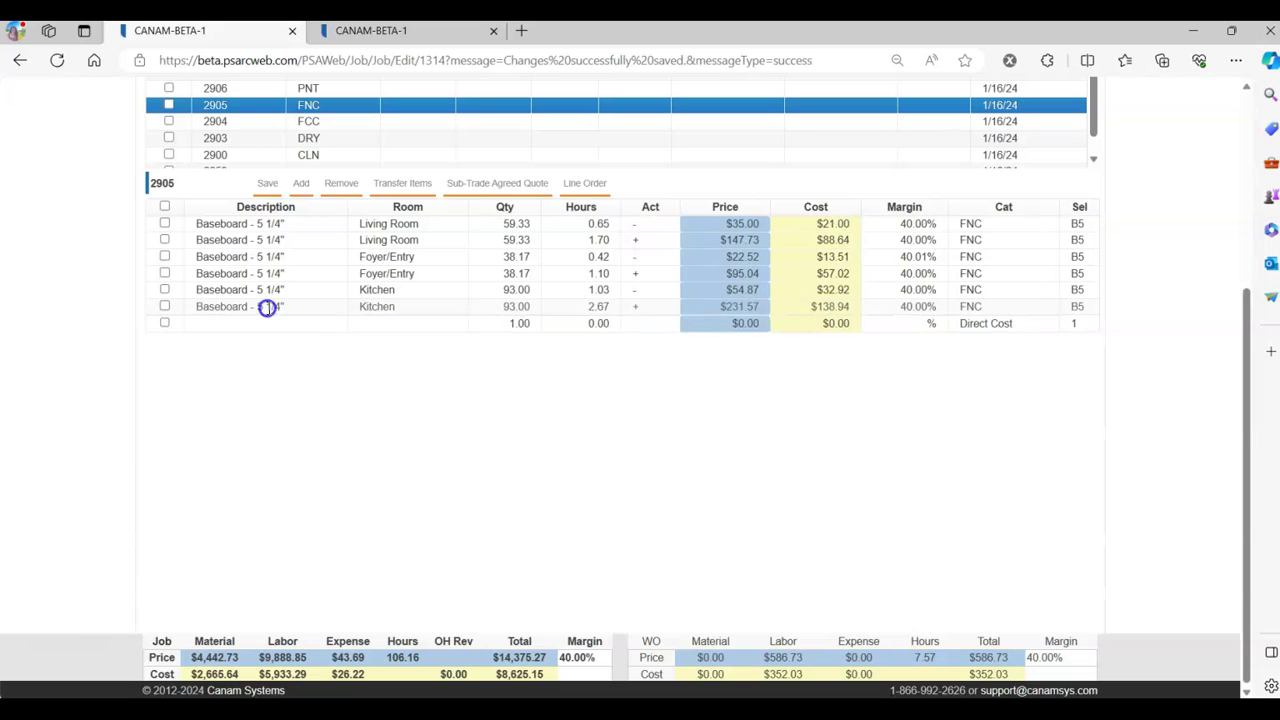
click(507, 553)
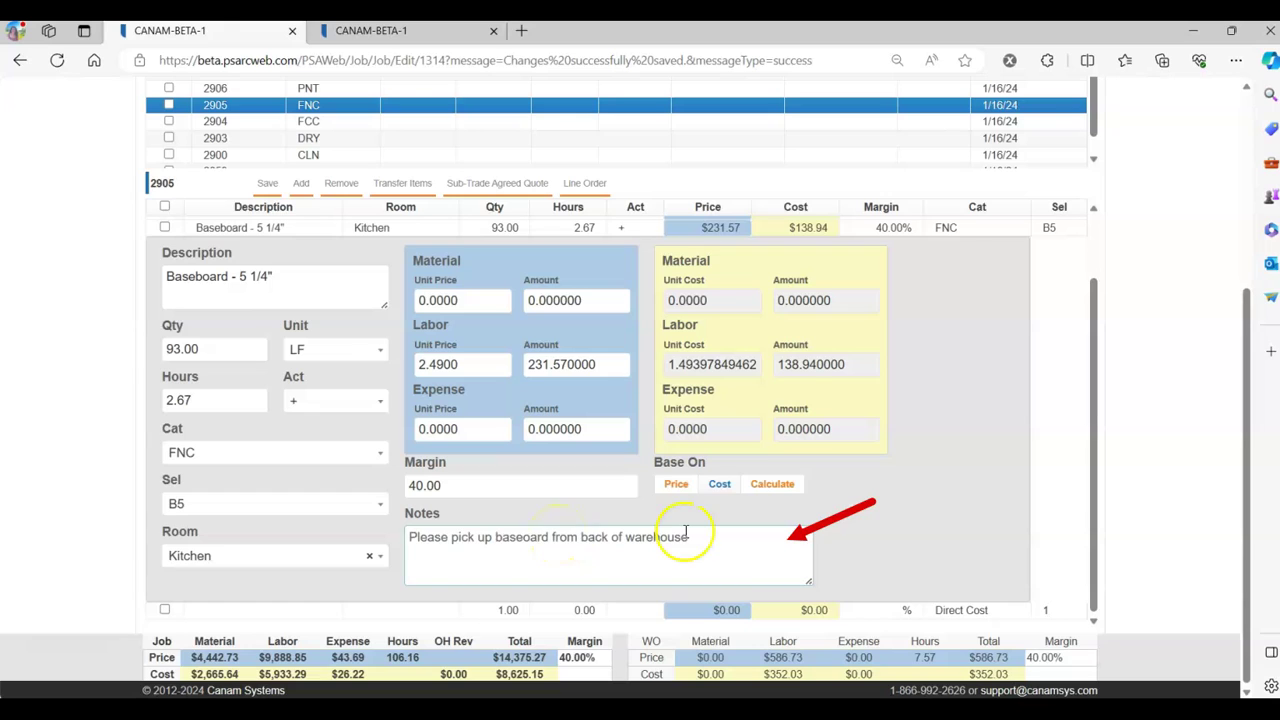
text(b)
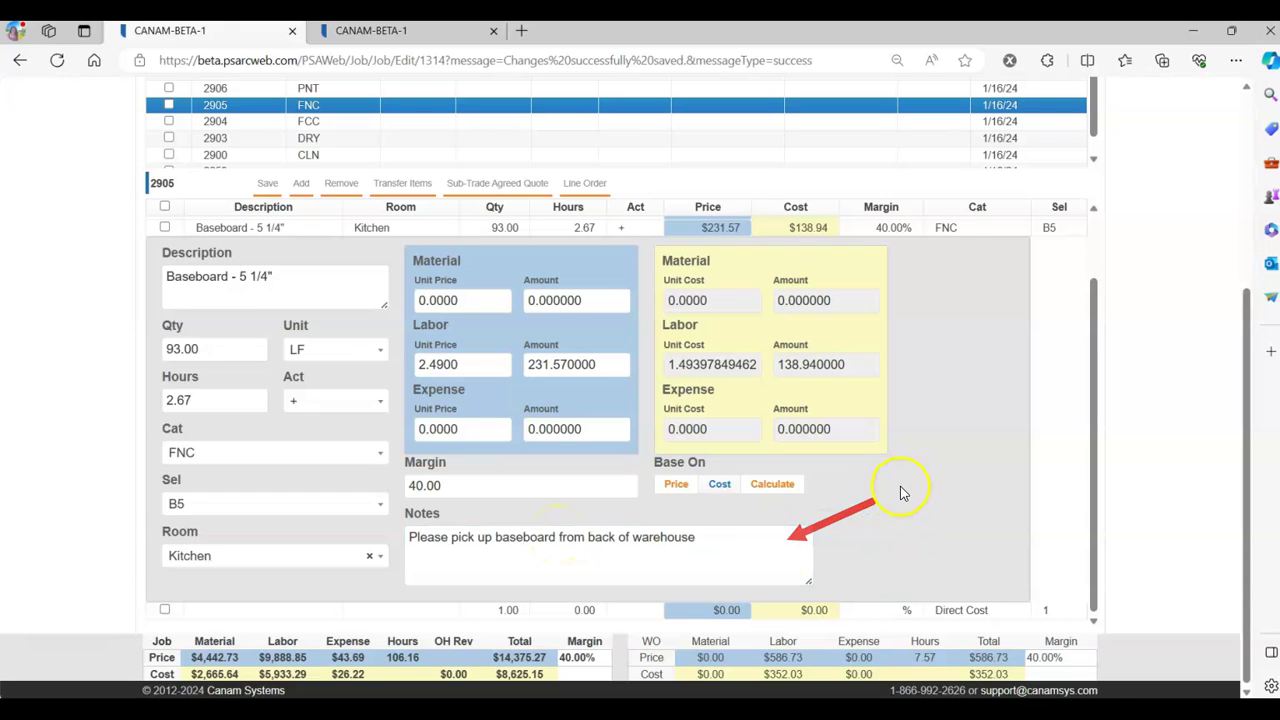
click(268, 184)
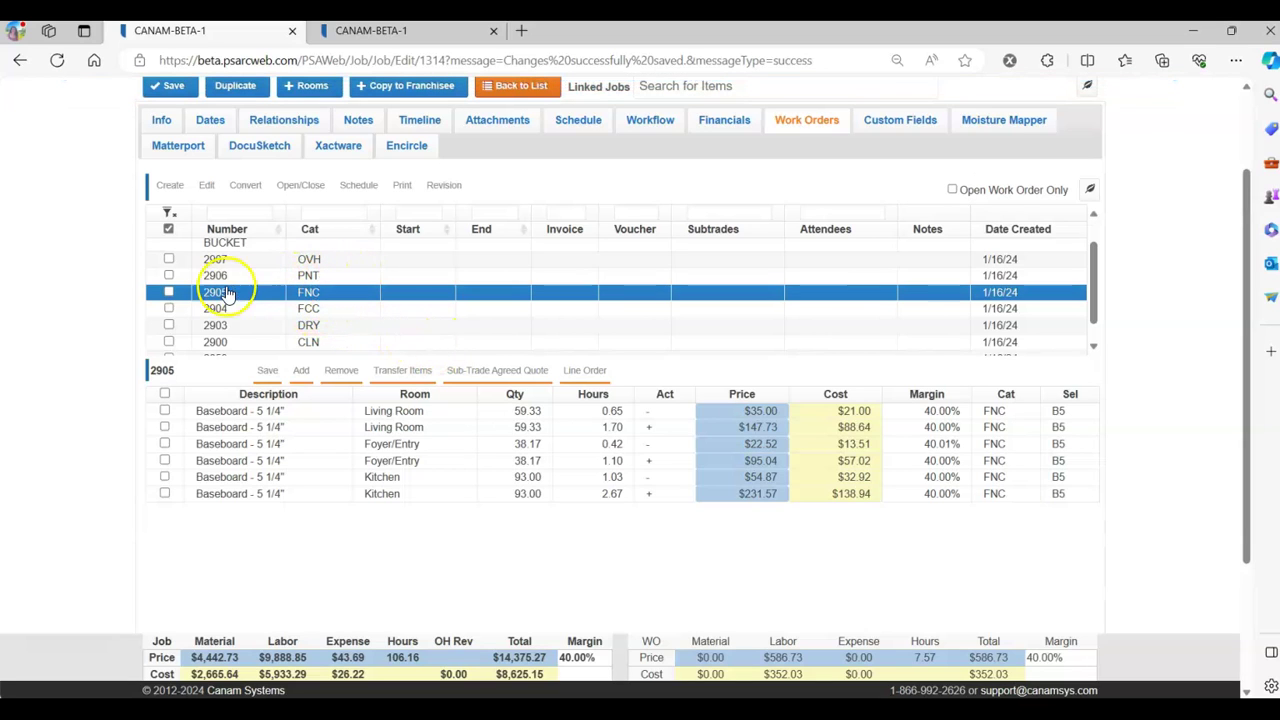
- Open the Calendar View for scheduling work order 2905
click(167, 291)
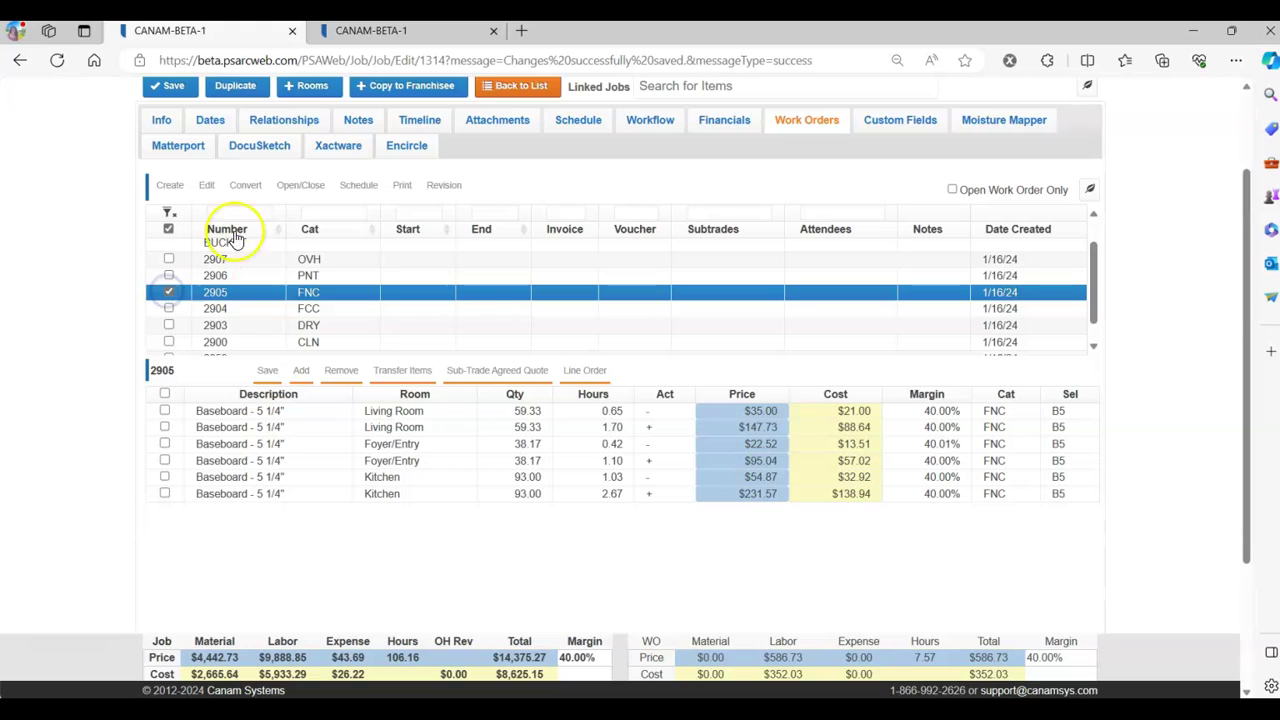
mouse_move(357, 190)
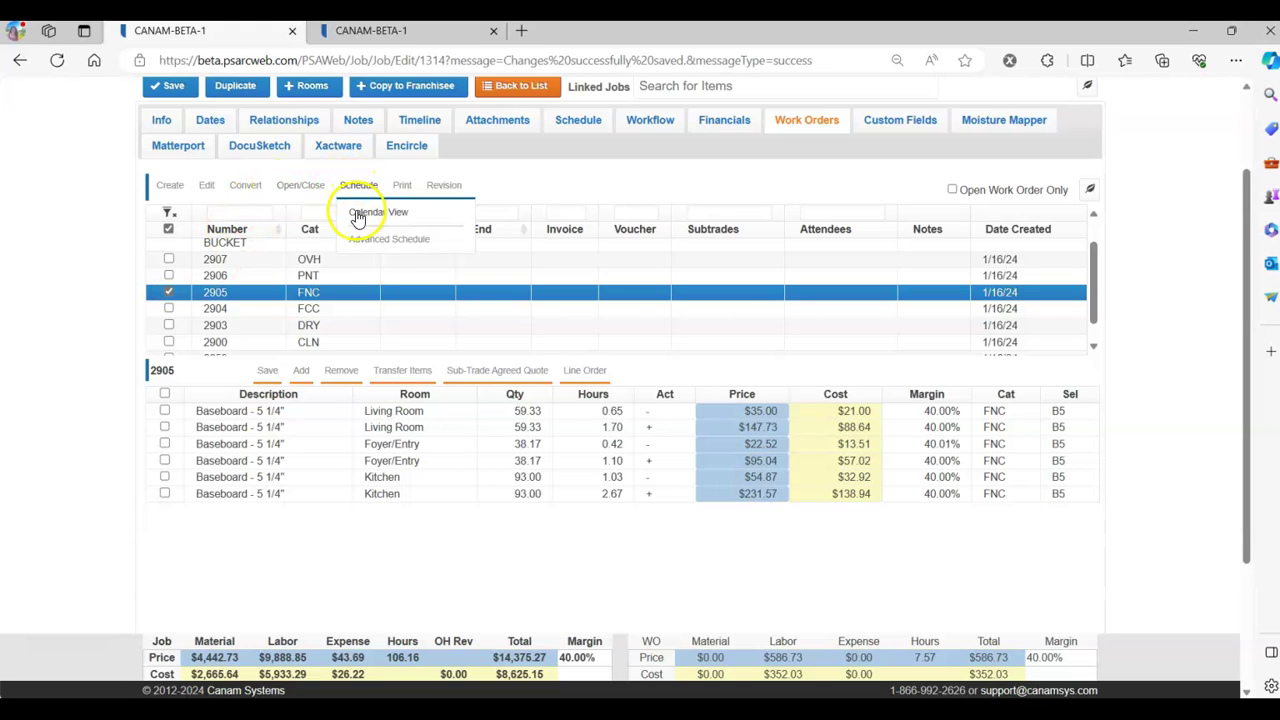
click(358, 215)
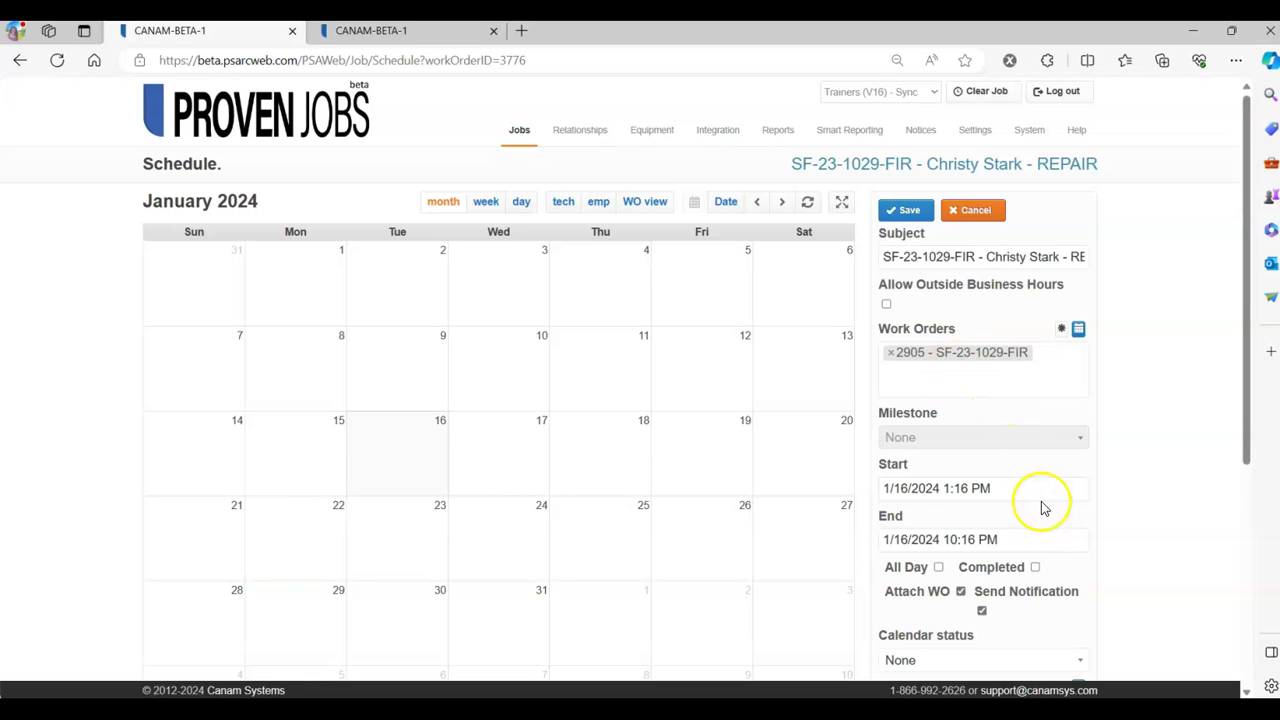
- Schedule work order 2905 on 1/16/2024 from 1:00 PM to 4:00 PM, add the employee as attendee, and save the event
scroll(1034, 491, down, 4)
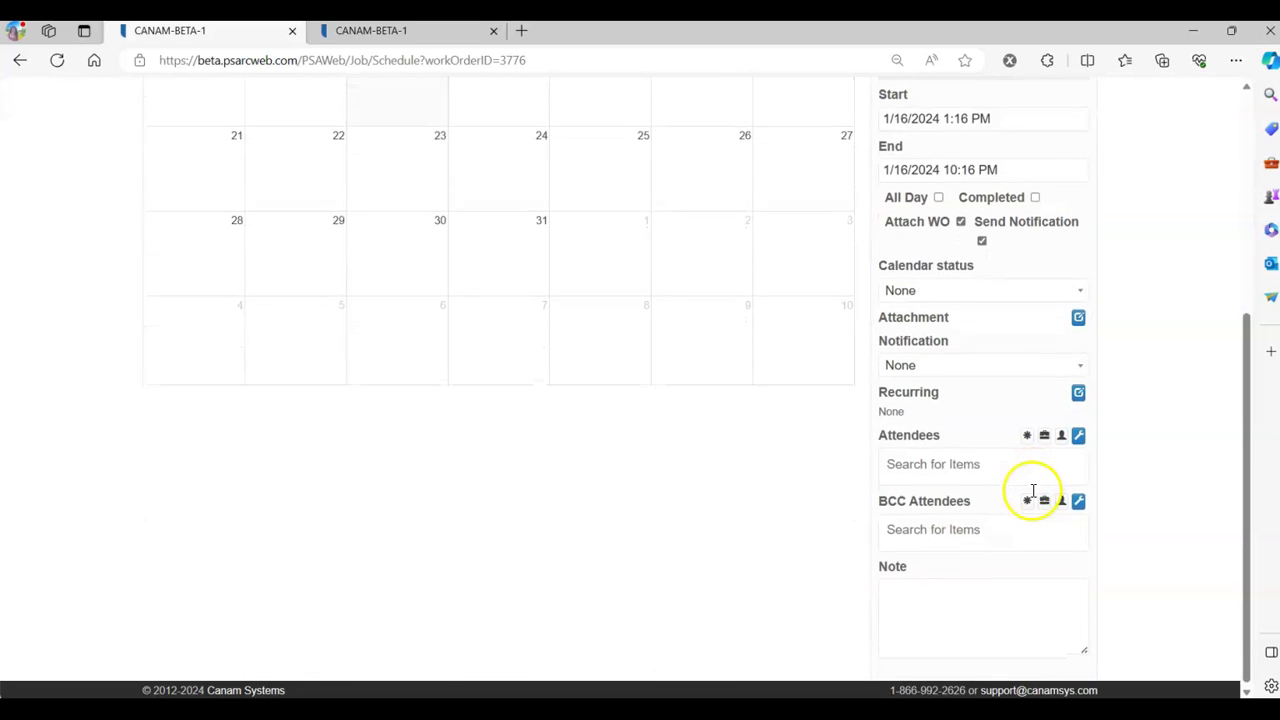
click(1011, 120)
click(980, 245)
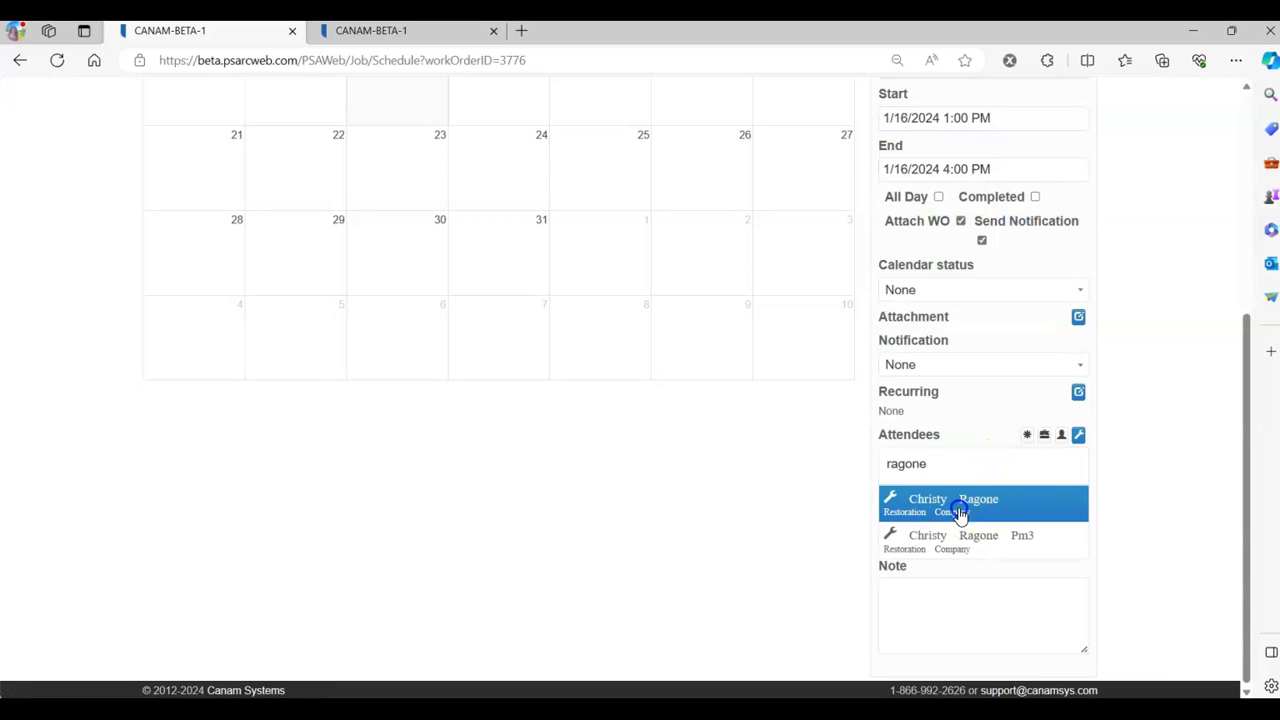
click(958, 513)
scroll(986, 520, up, 4)
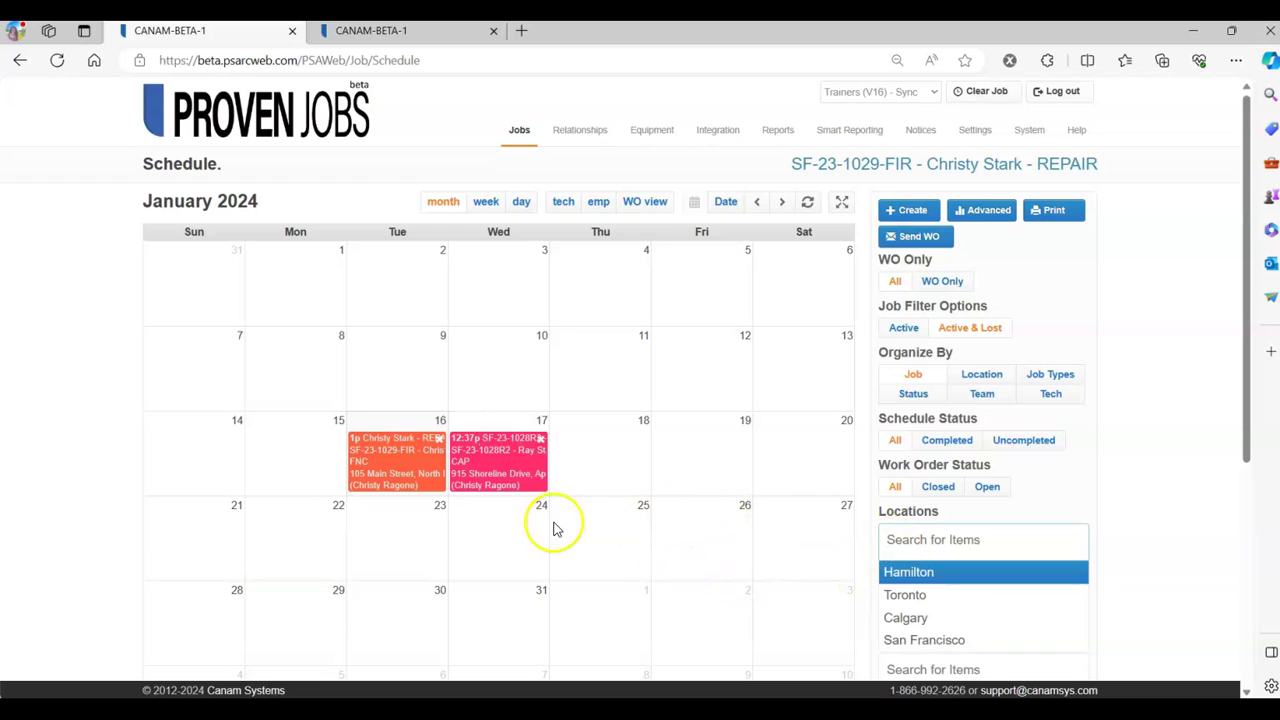
- Review the job's timecard entry and the timecard rates in the employee's contact record
mouse_move(378, 482)
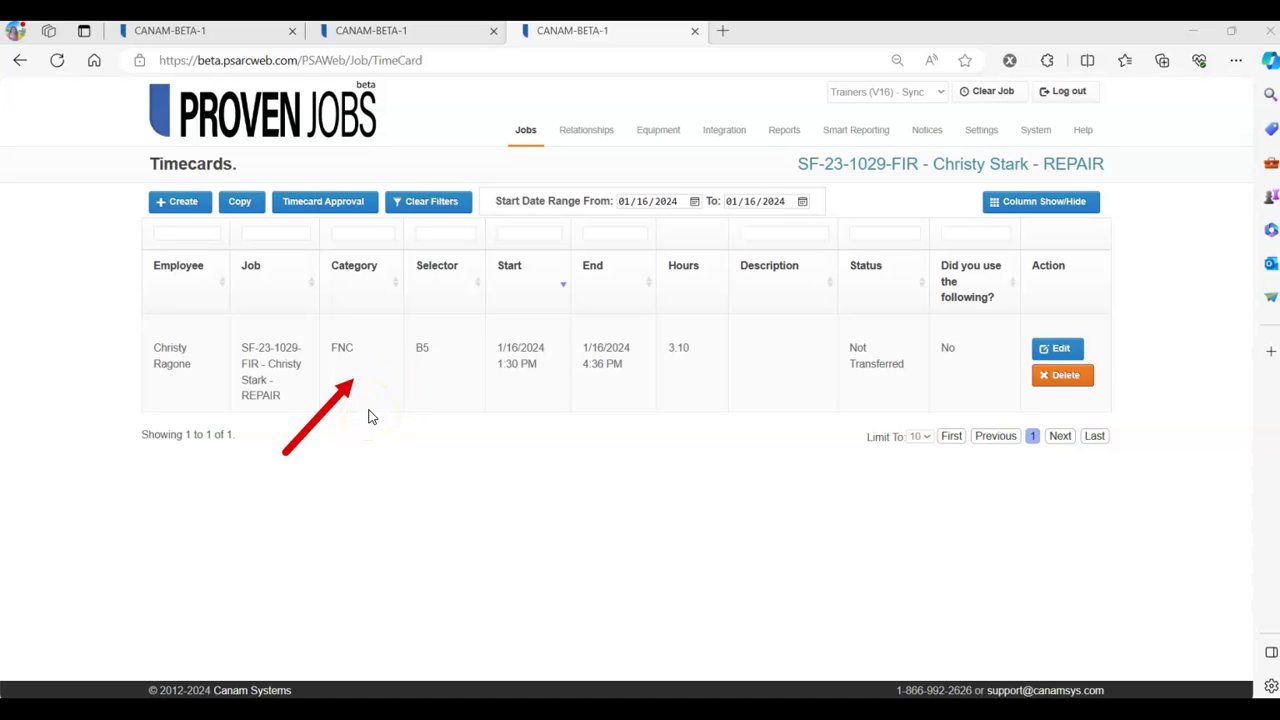
click(436, 406)
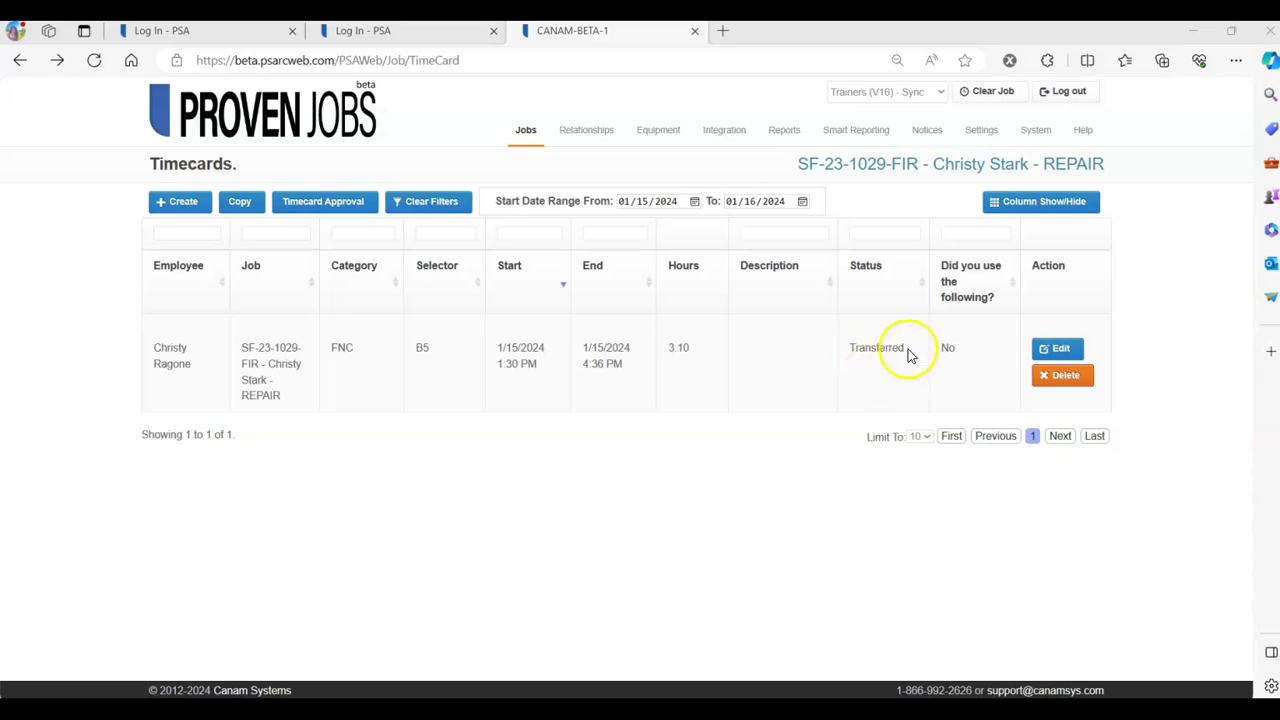
click(800, 163)
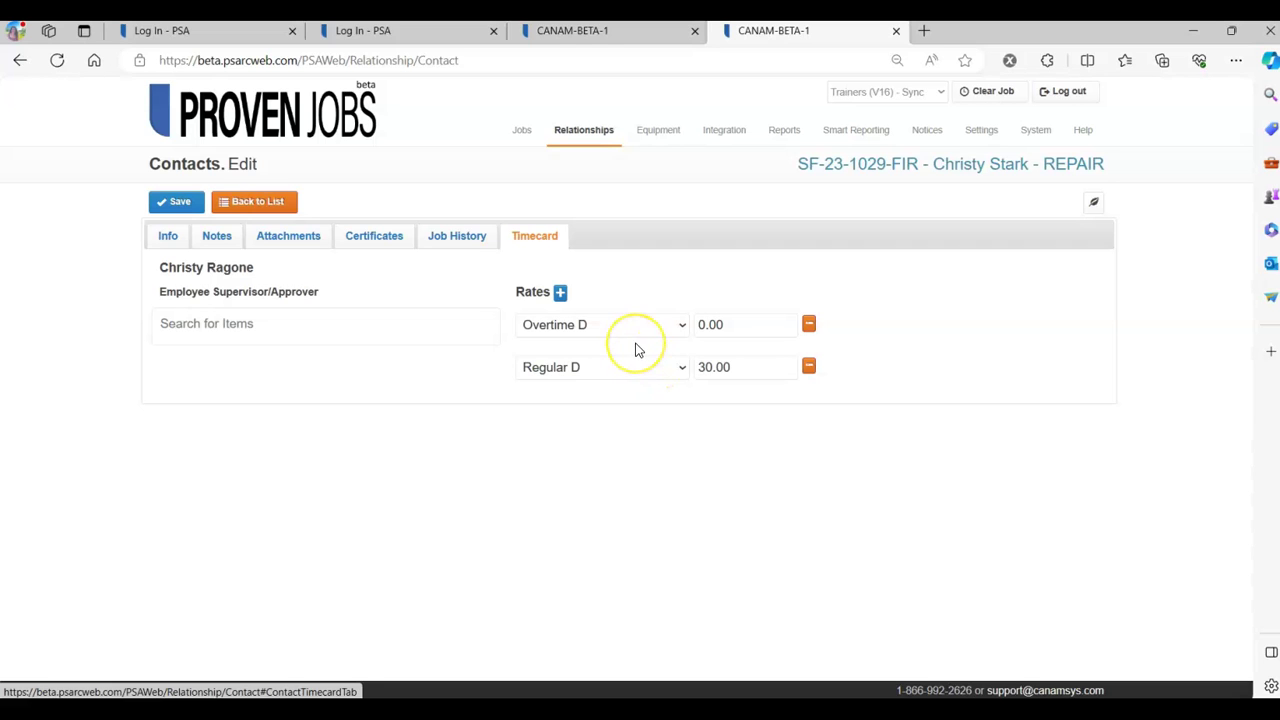
- Review the financial totals and the detailed costs of job SF-23-1029-FIR
click(1013, 164)
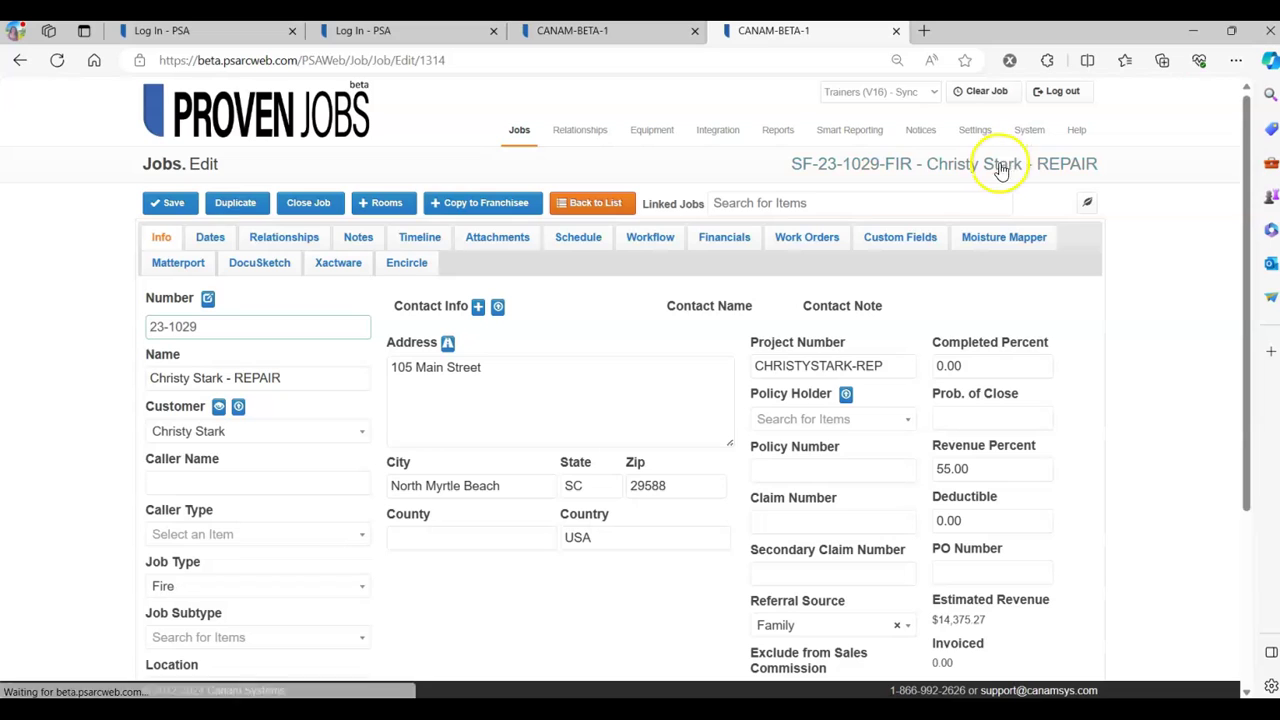
click(742, 250)
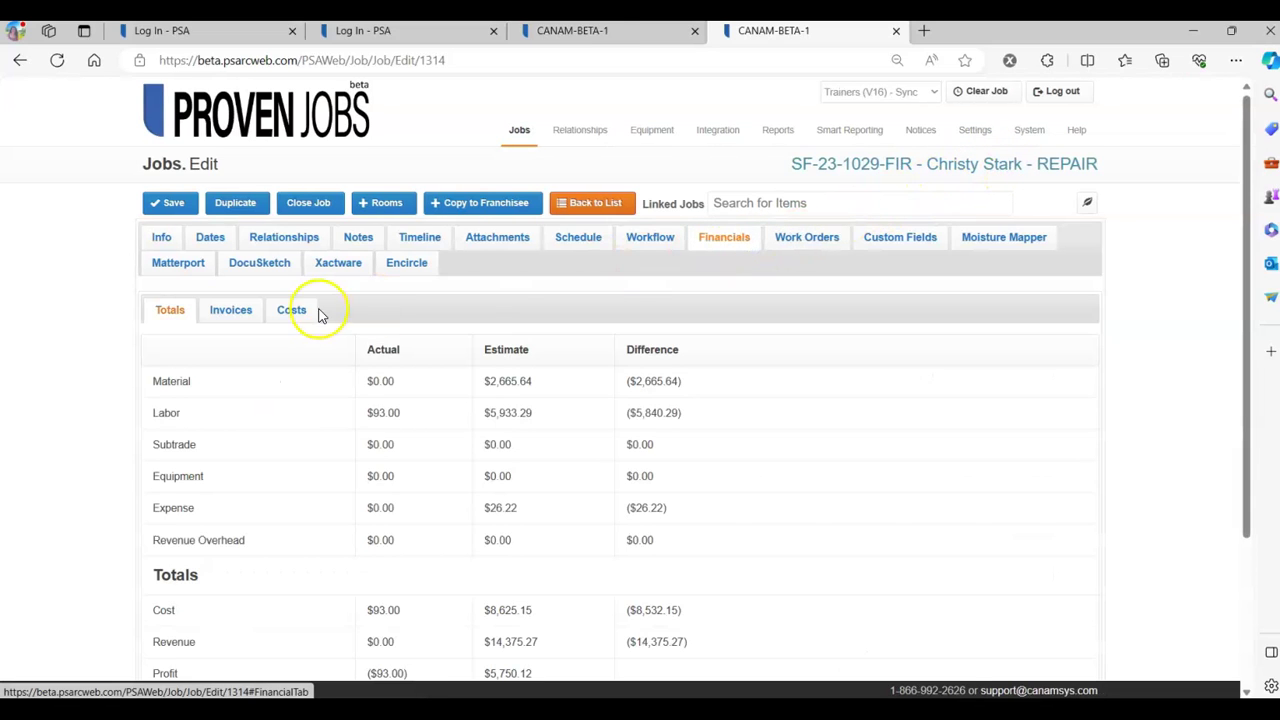
click(290, 312)
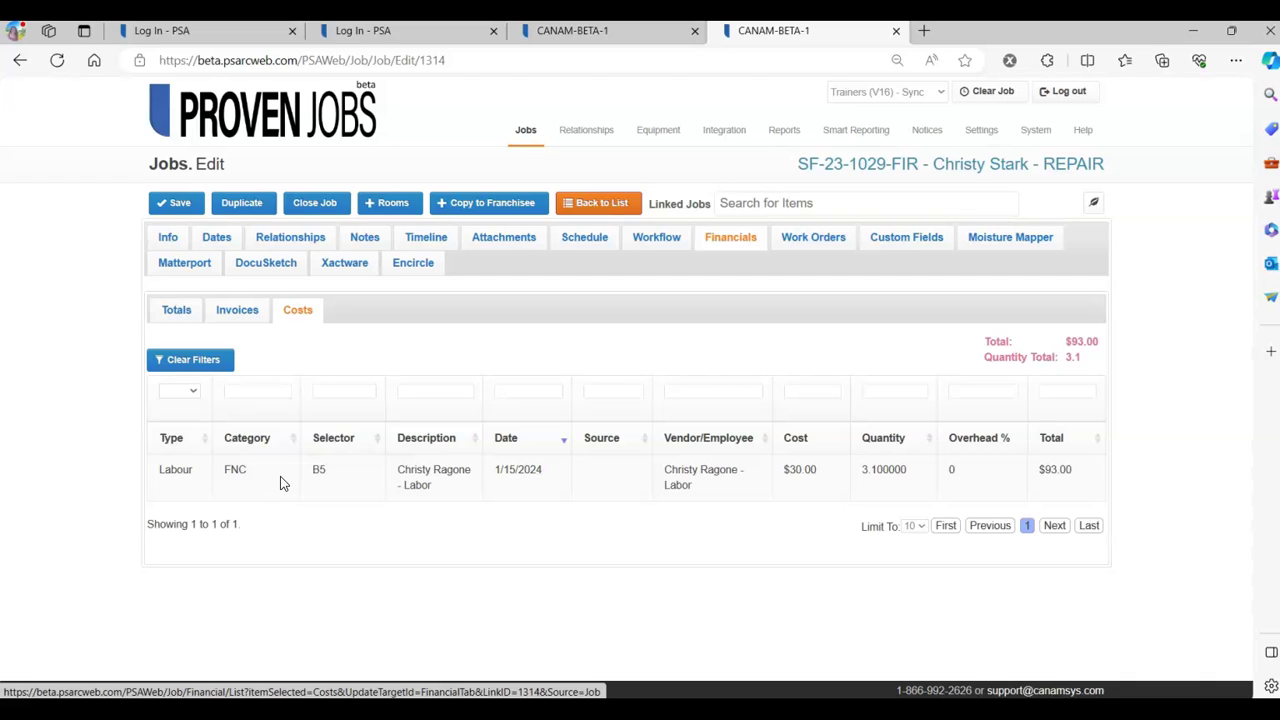
- Filter the full report list by the title "actual" and open the Actual Cost Summary report
click(788, 136)
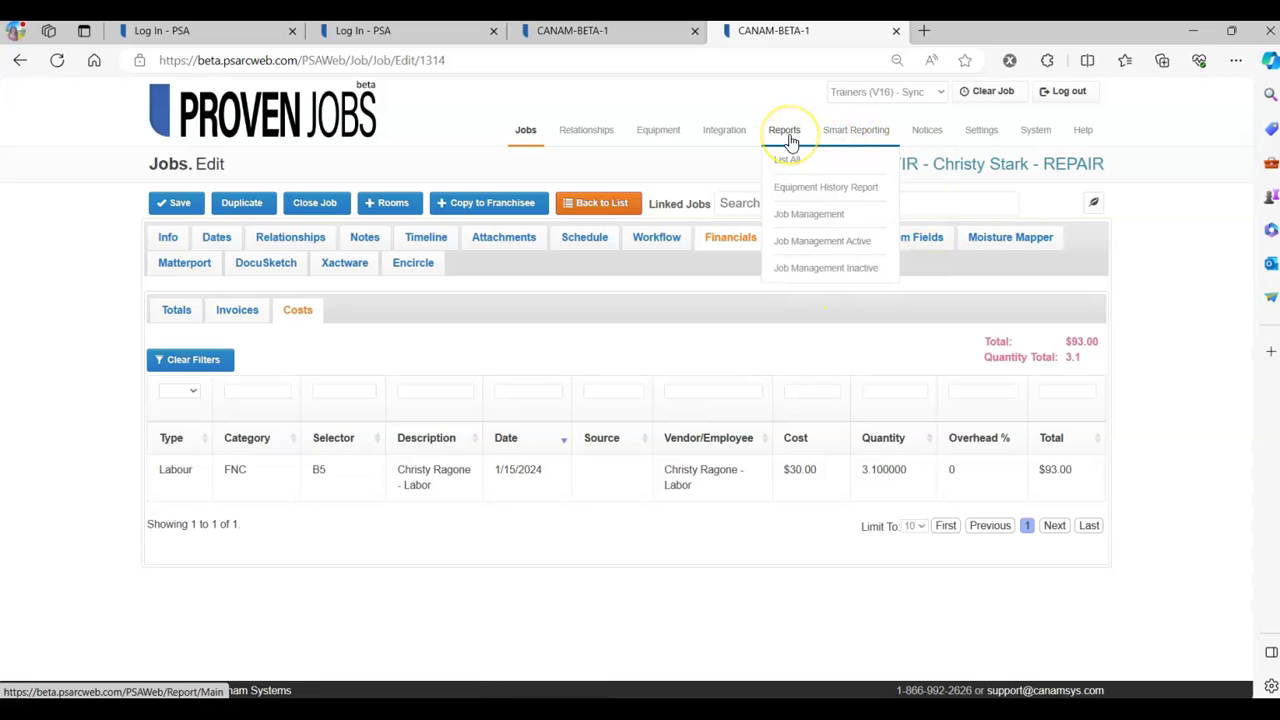
click(798, 164)
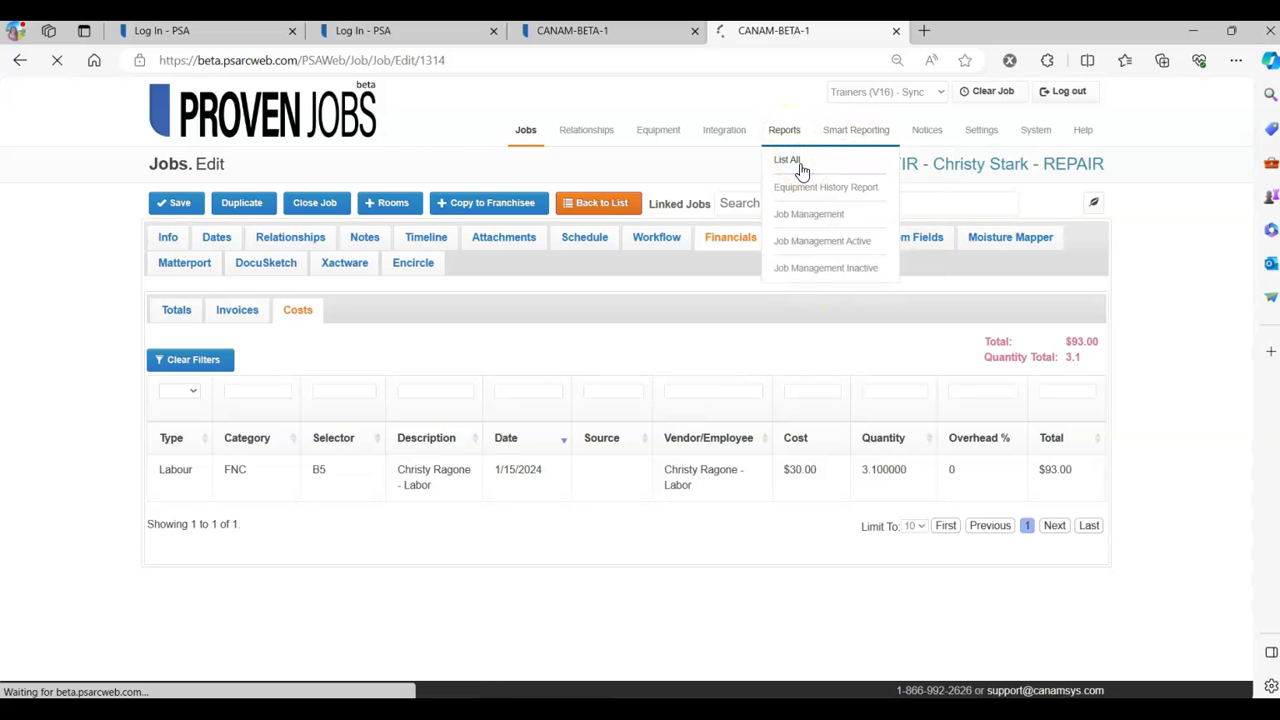
click(252, 232)
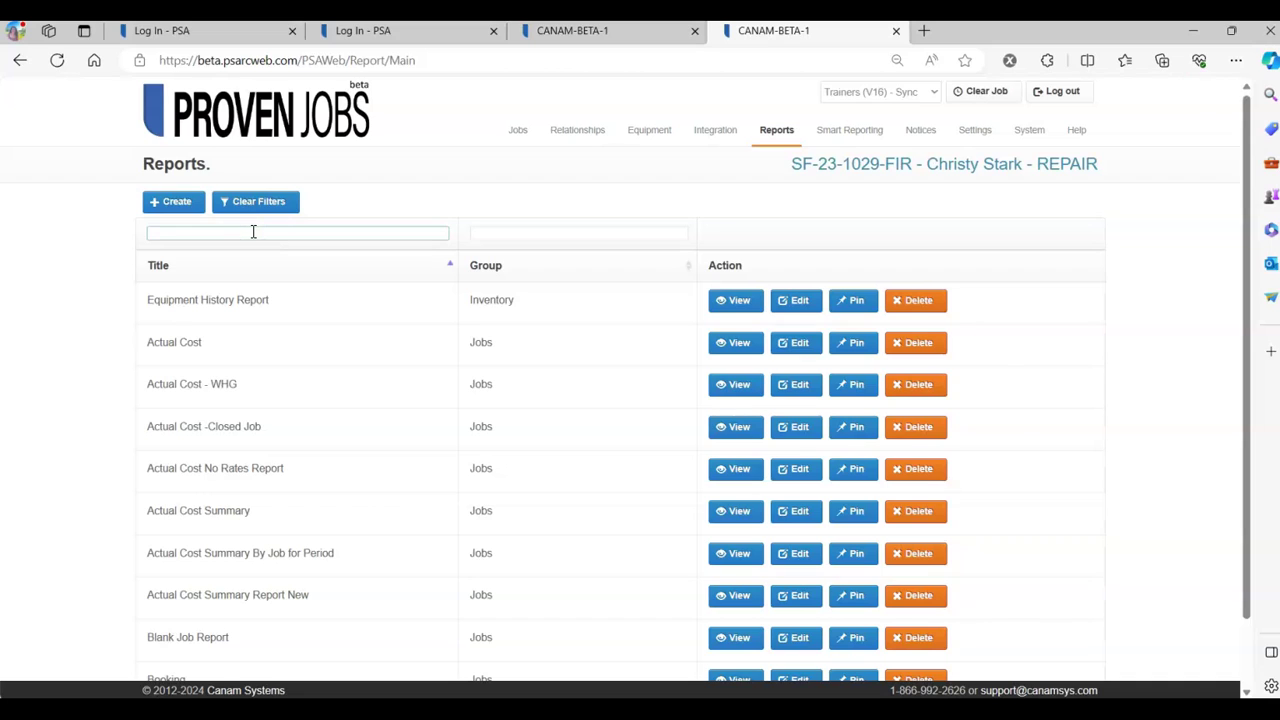
text(actual)
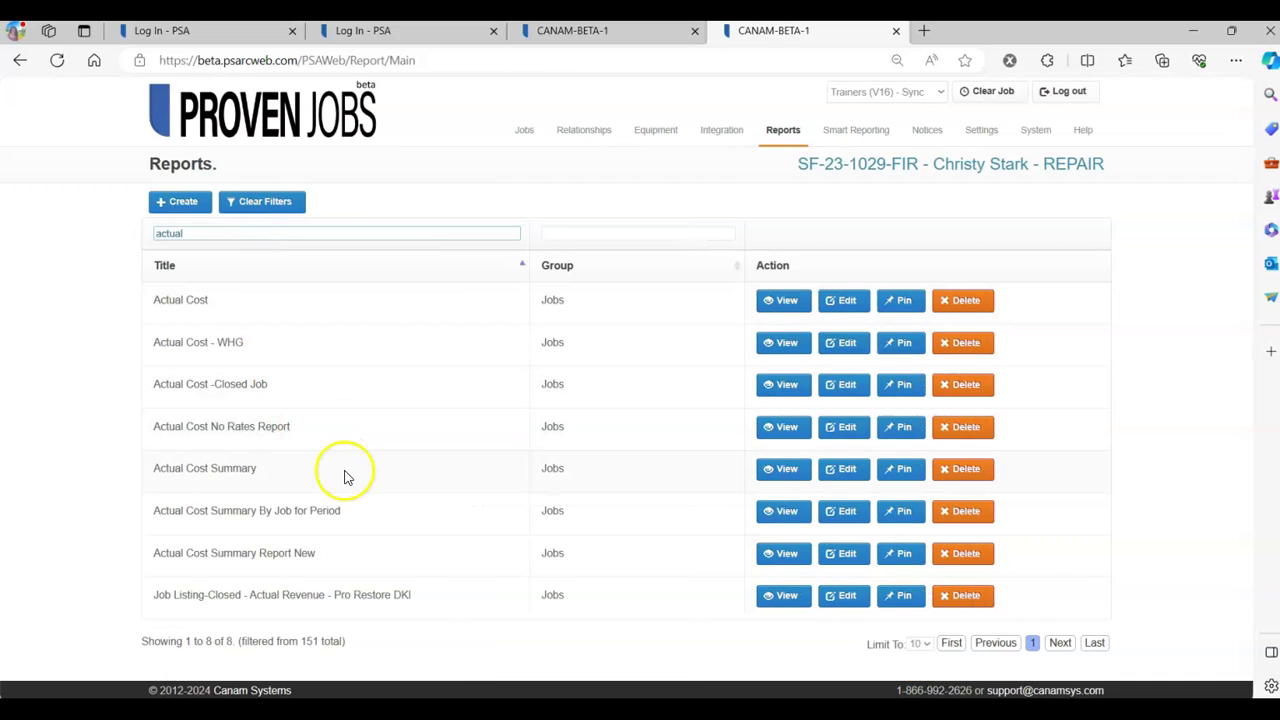
click(784, 469)
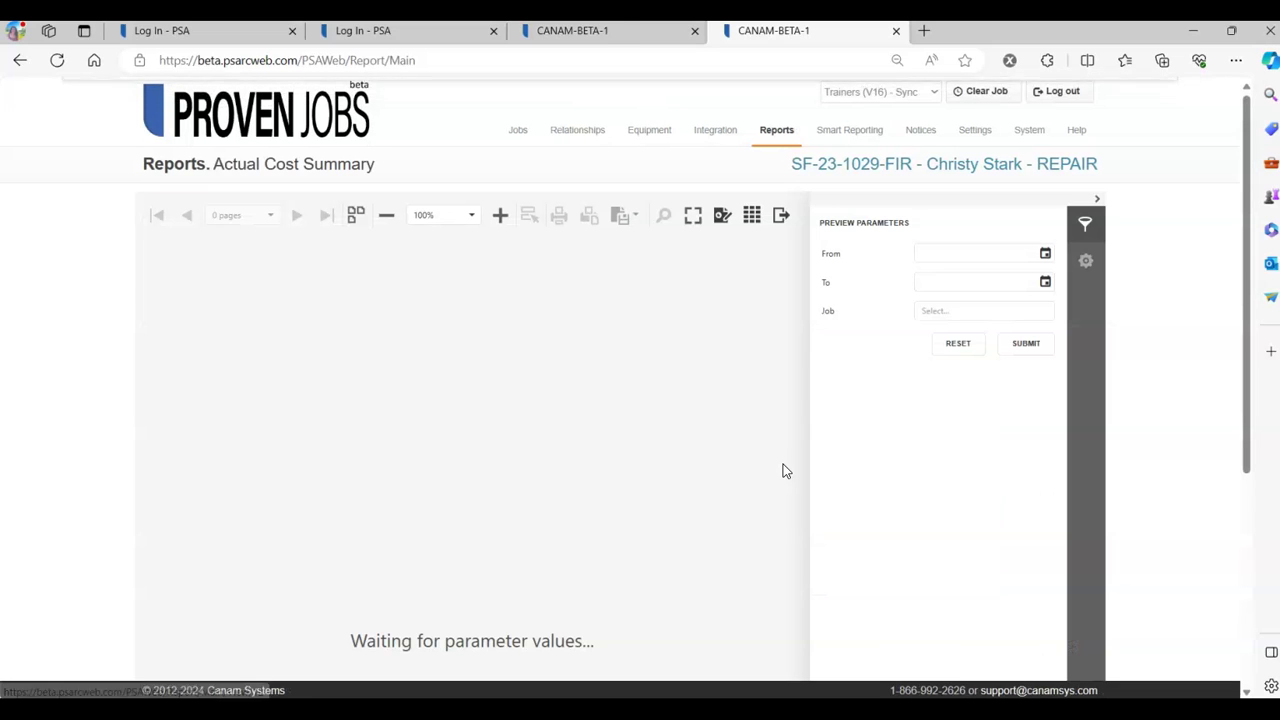
- Generate the Actual Cost Summary report for job SF-23-1029-FIR without a date range
click(965, 267)
click(950, 310)
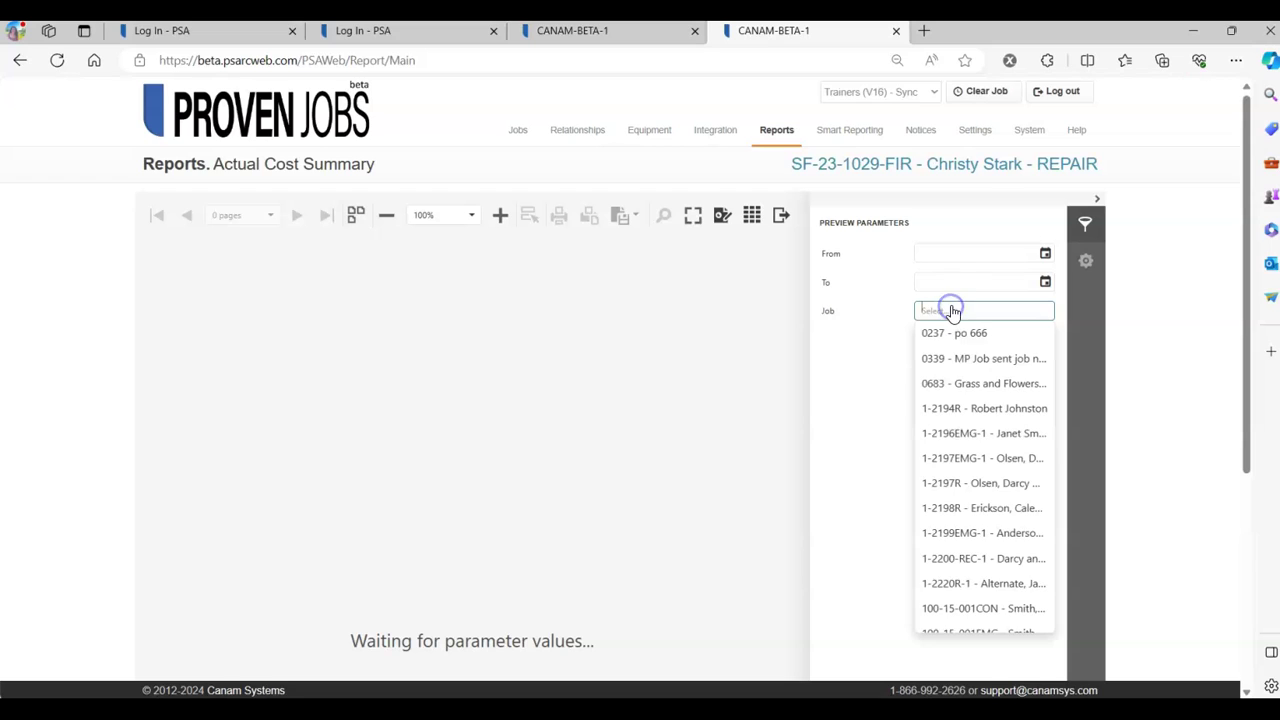
text(23-1029)
click(958, 332)
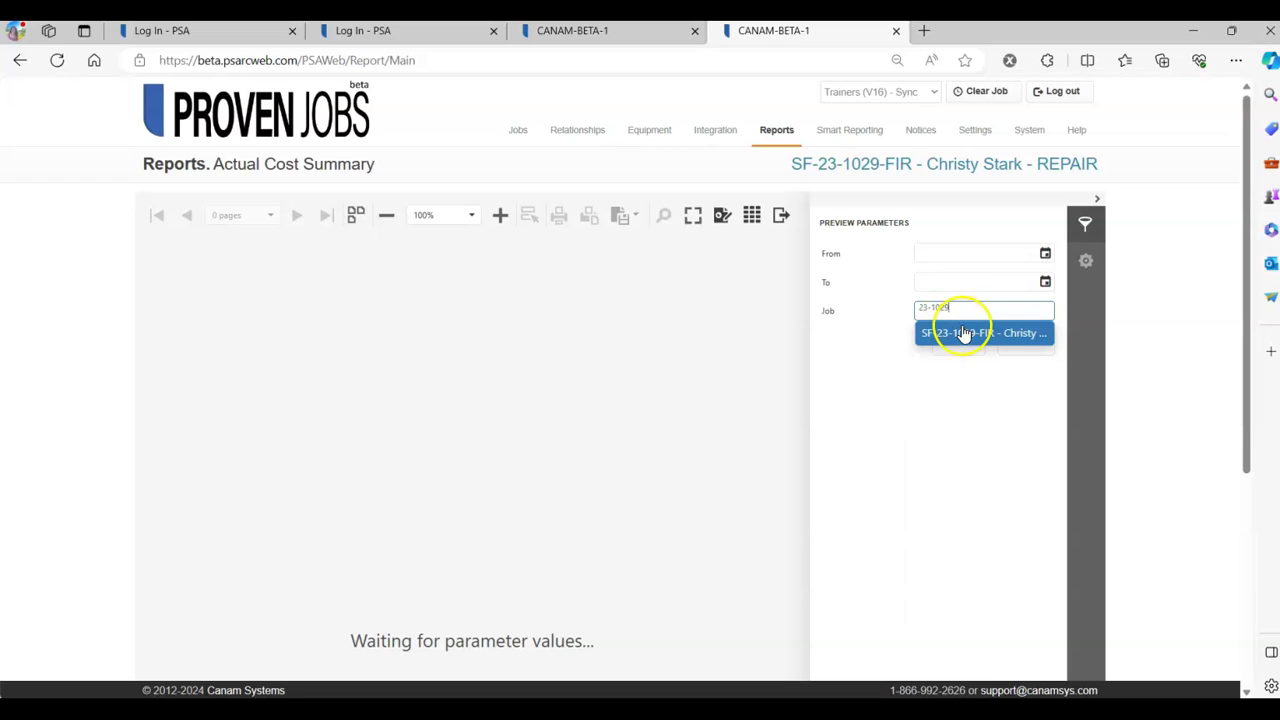
click(1025, 368)
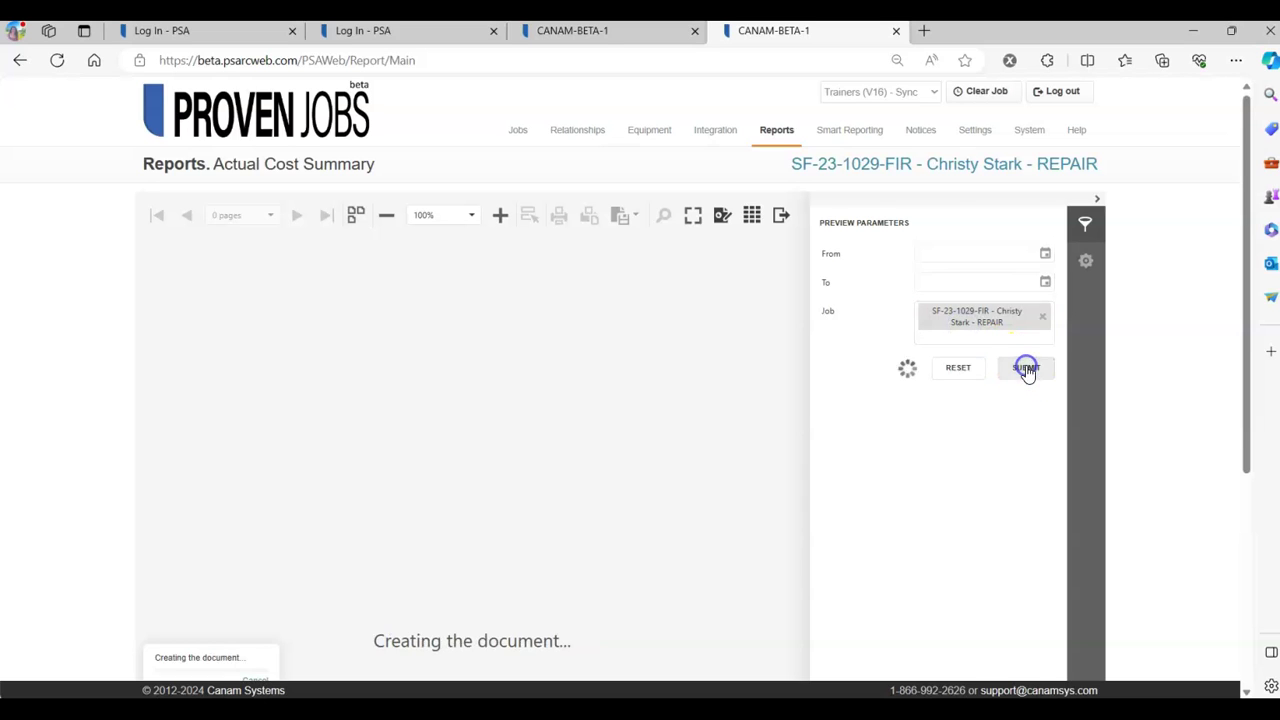
- Examine the Actual Cost Summary in full screen and compare it with the totals in the job's financials
click(1095, 199)
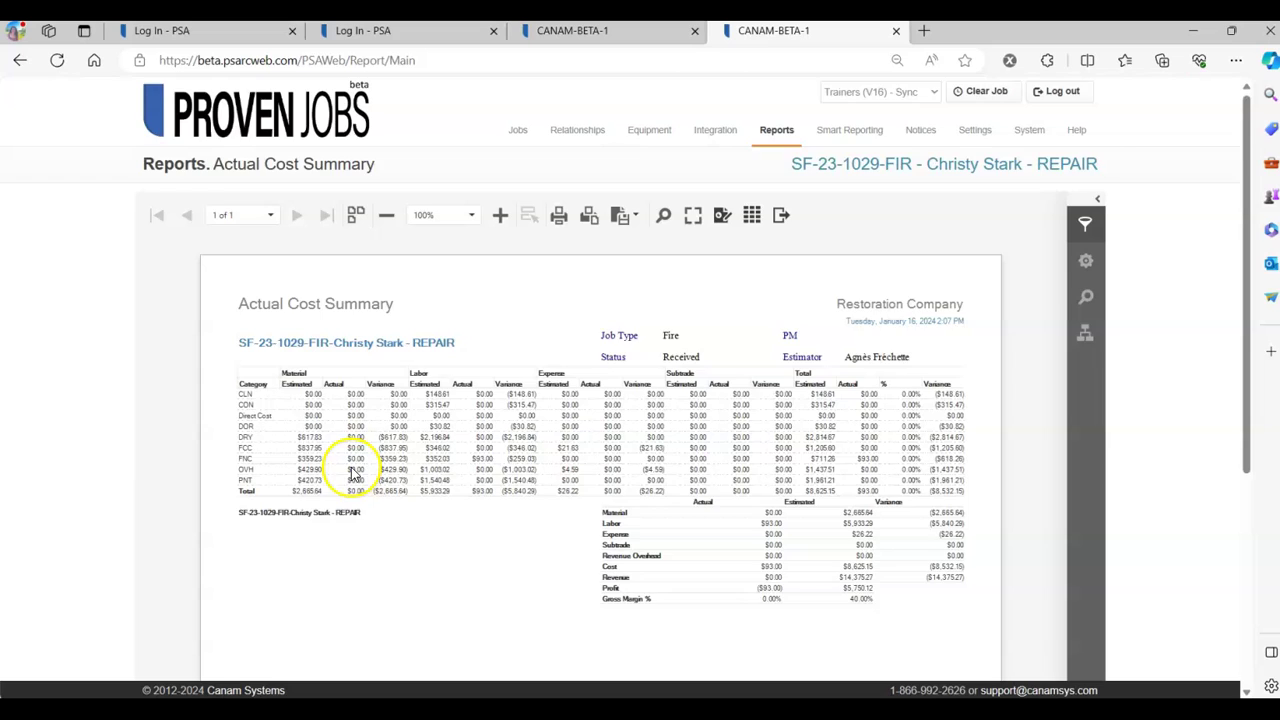
scroll(350, 475, down, 1)
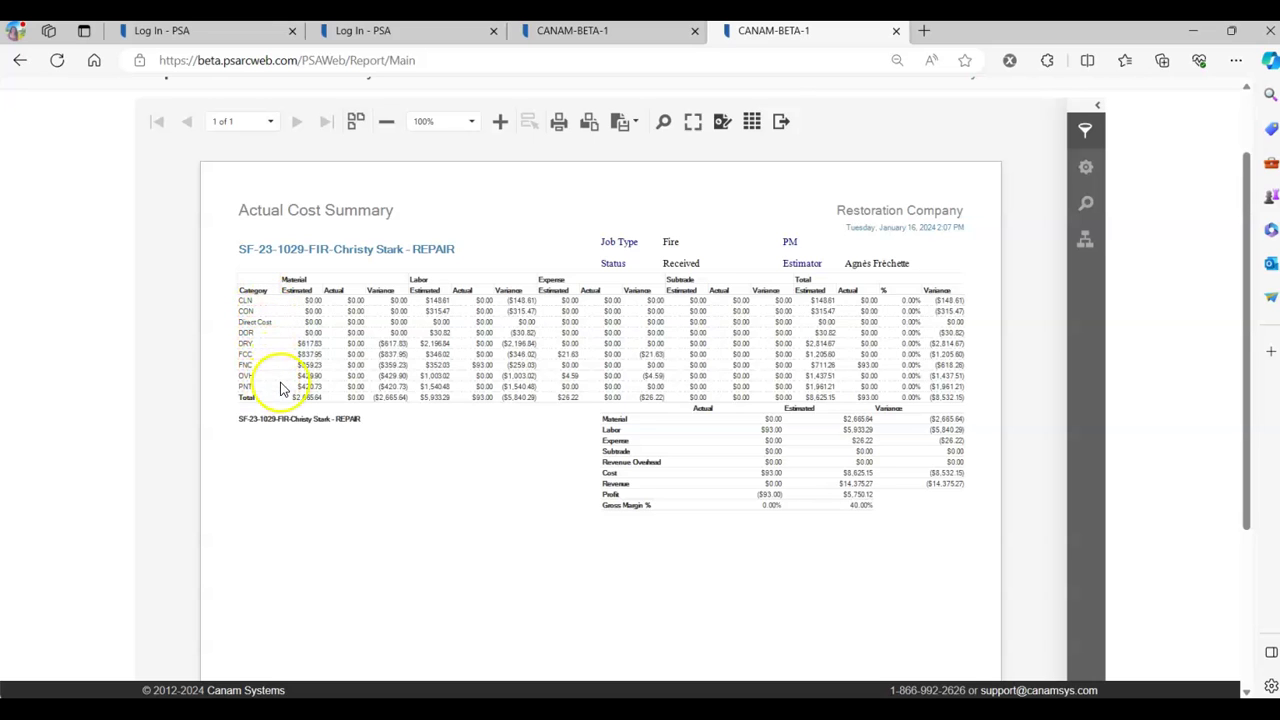
click(693, 121)
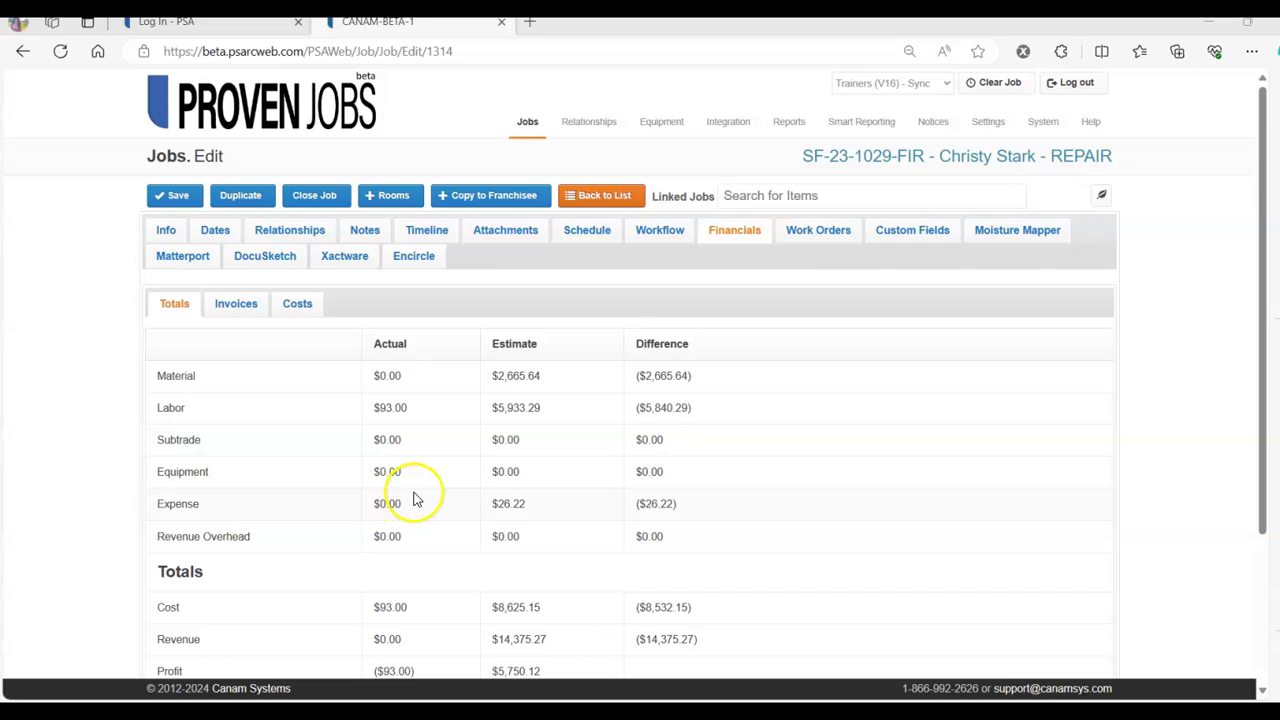
scroll(560, 323, down, 1)
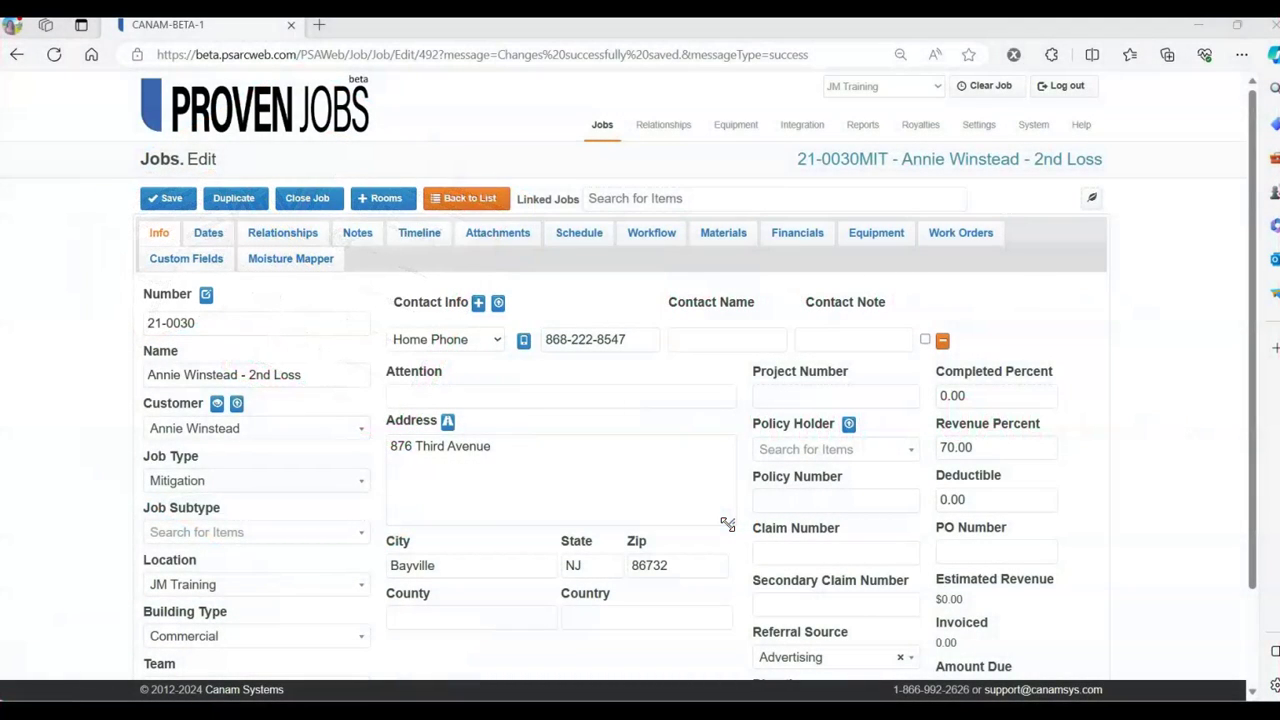
- Open work order 0131 of job 21-0030MIT and add a line with the description "Estimated Revenue"
click(990, 240)
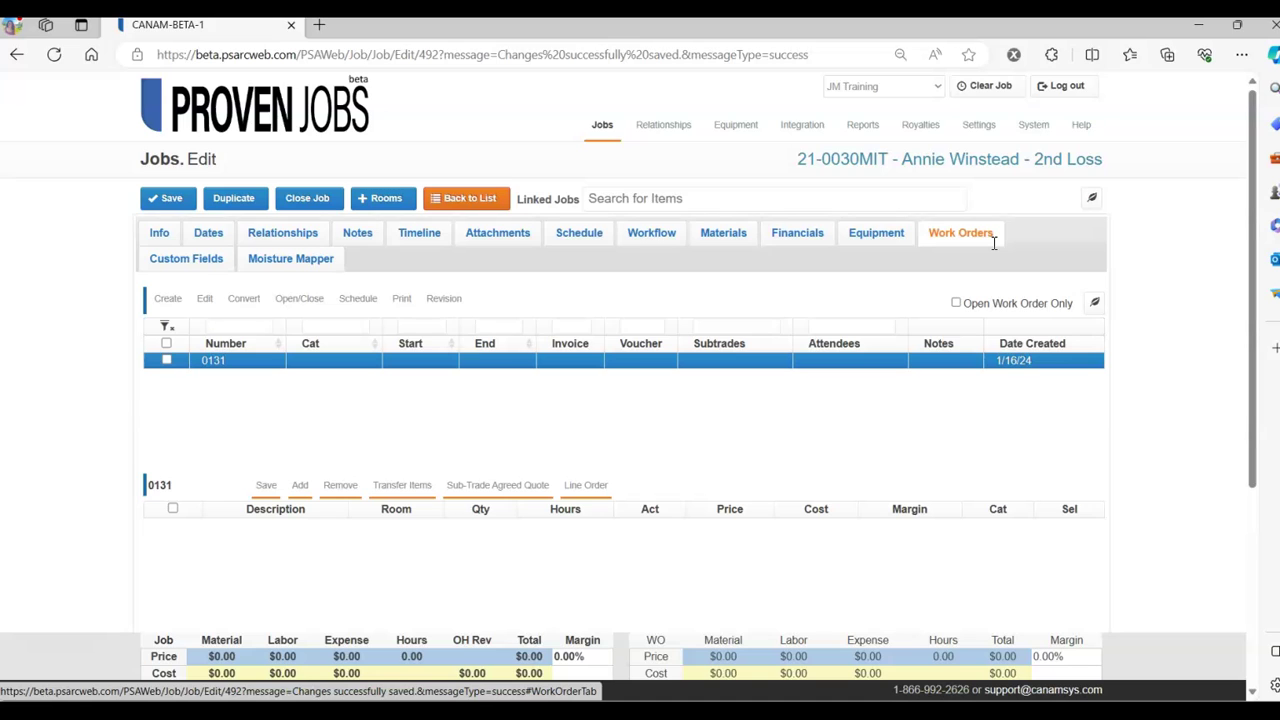
scroll(212, 280, down, 1)
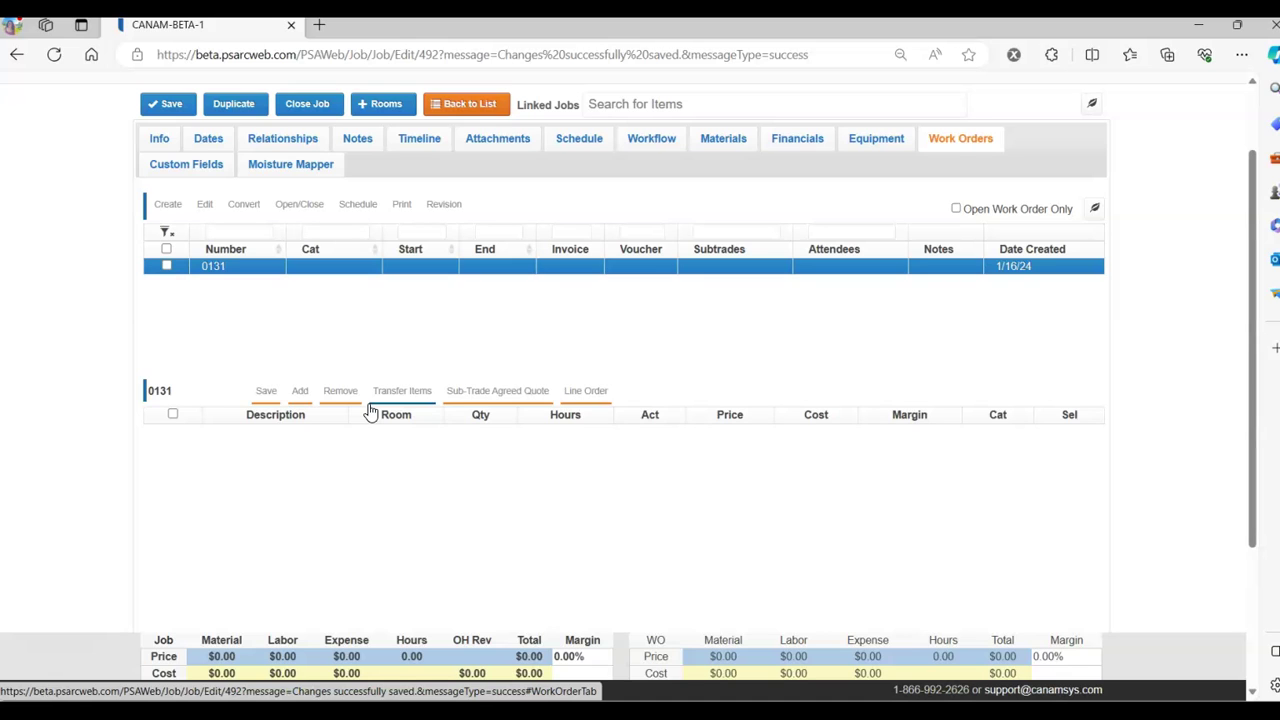
click(300, 391)
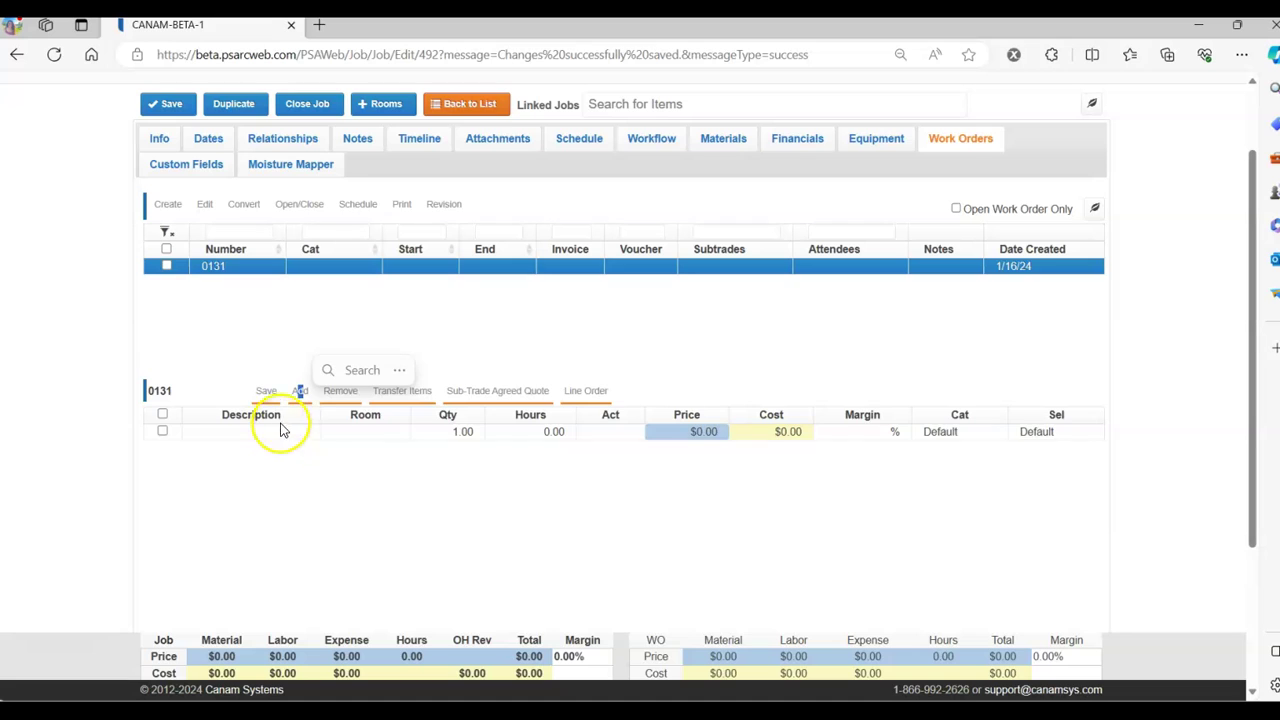
click(240, 432)
scroll(523, 494, down, 2)
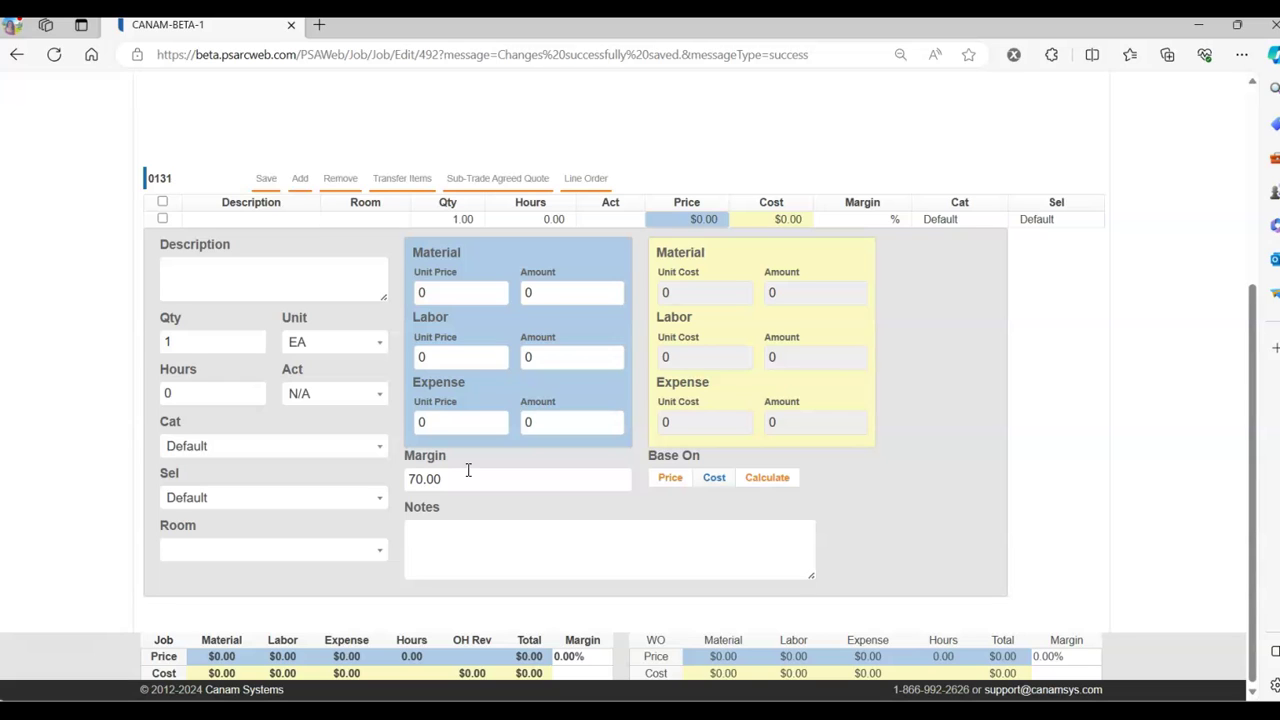
click(299, 280)
text(Estimated Revenue)
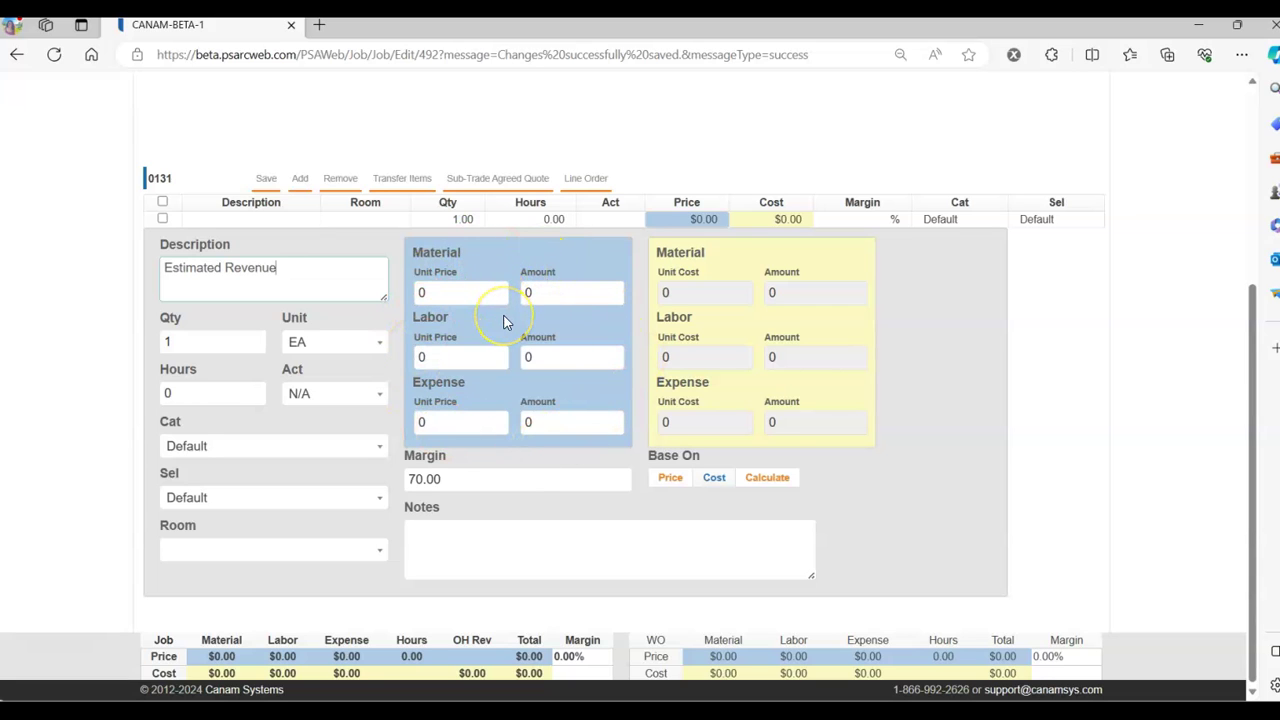
- Set the new line's price amounts to 5000.00 for material, 3000.00 for labor and 2500.00 for expense
double_click(528, 293)
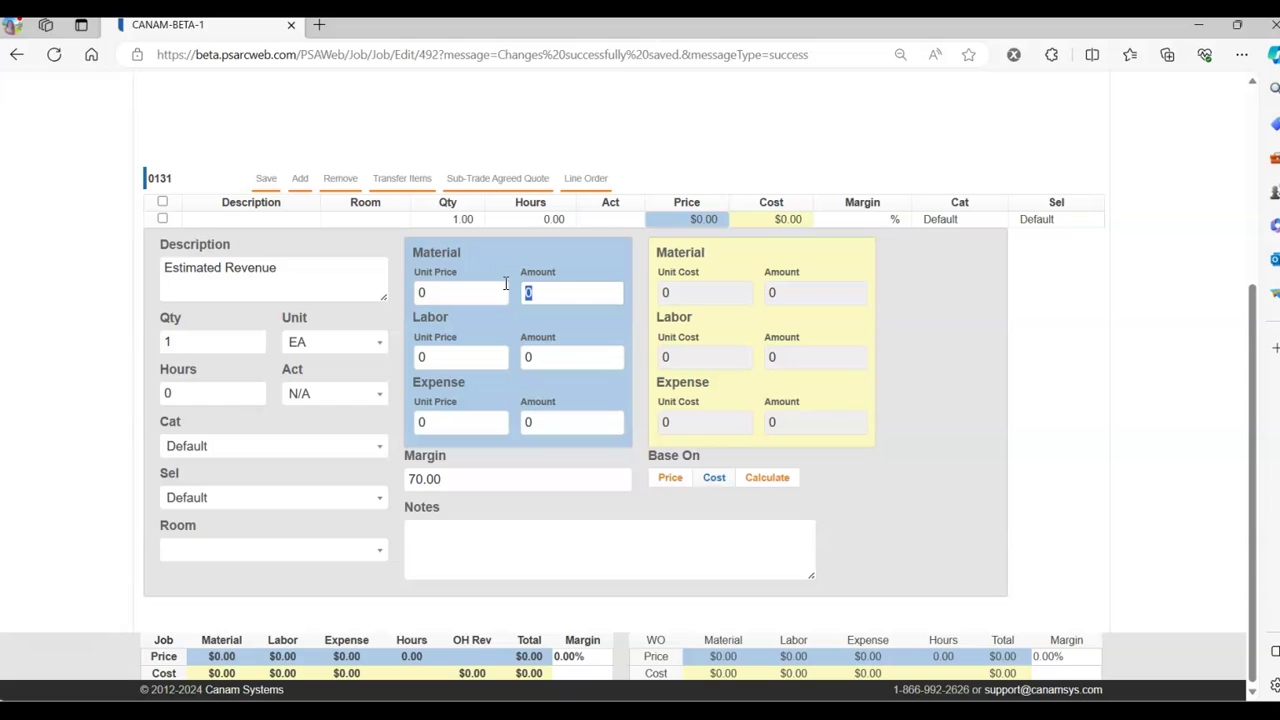
text(5000.00)
click(557, 357)
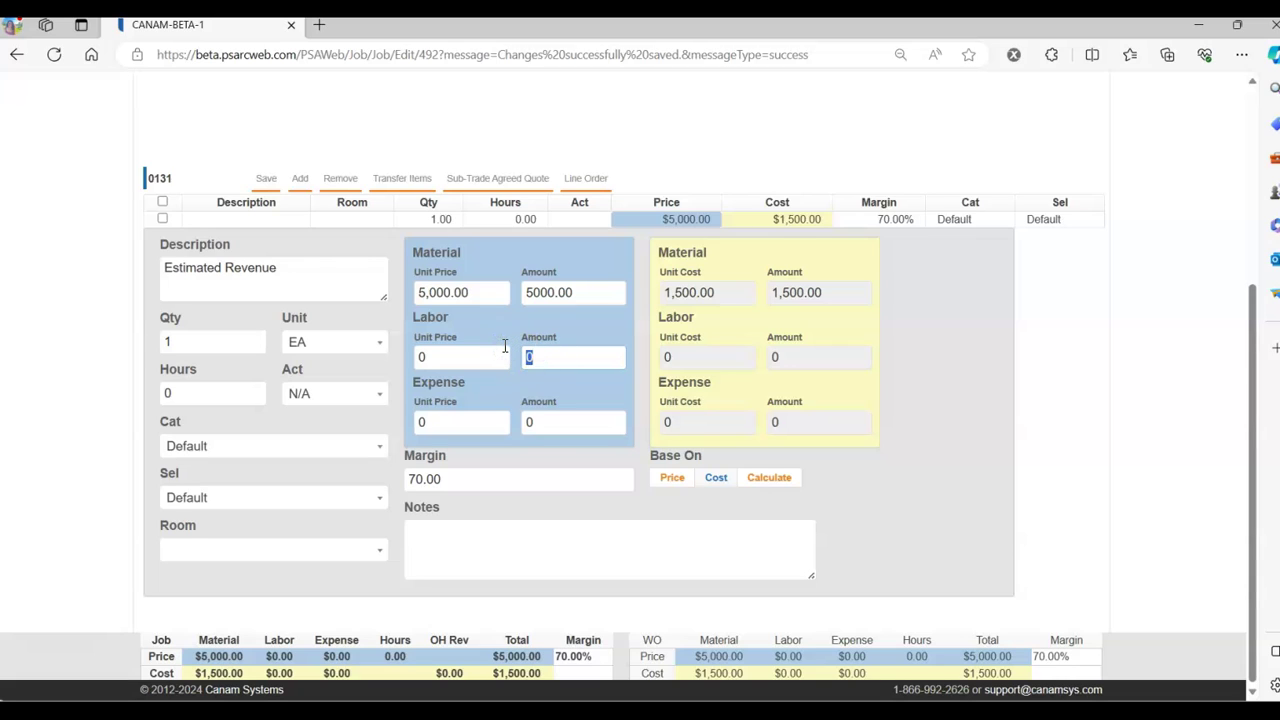
text(3000.00)
click(578, 422)
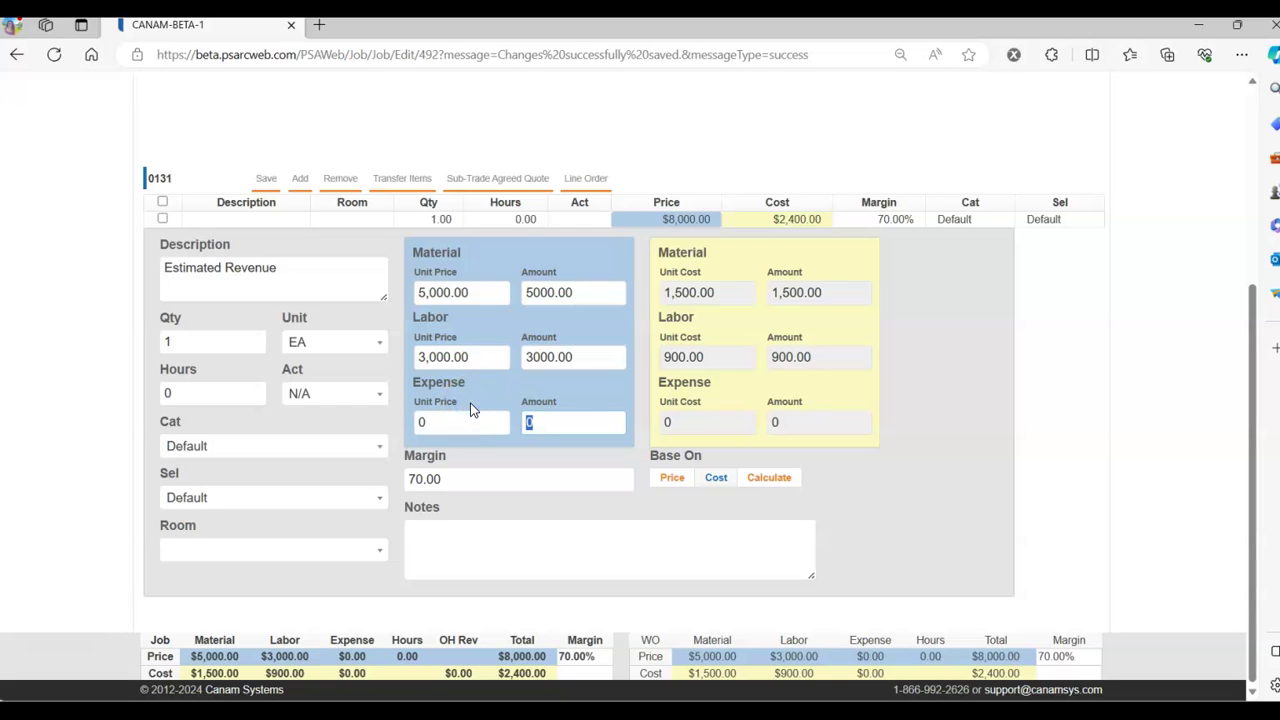
text(250)
click(510, 481)
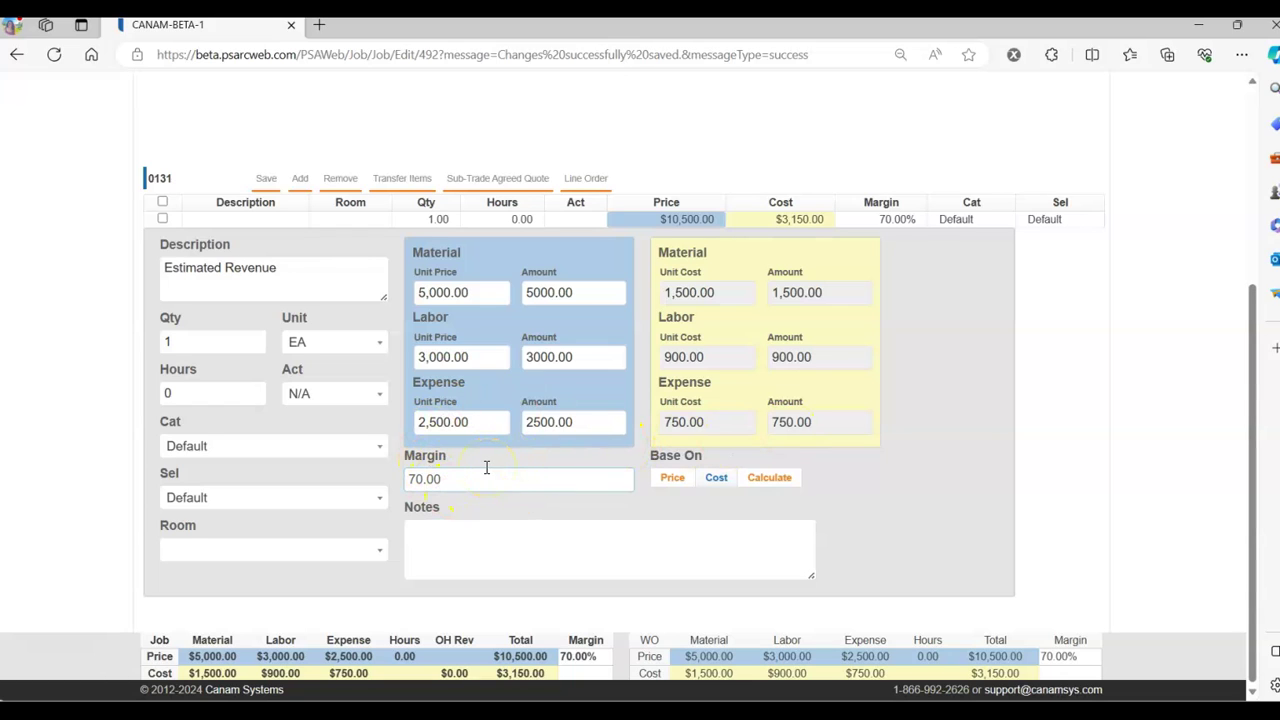
- Set the line's category to DMO with selector 1, change its description to "Demolition", and save the work order
click(222, 446)
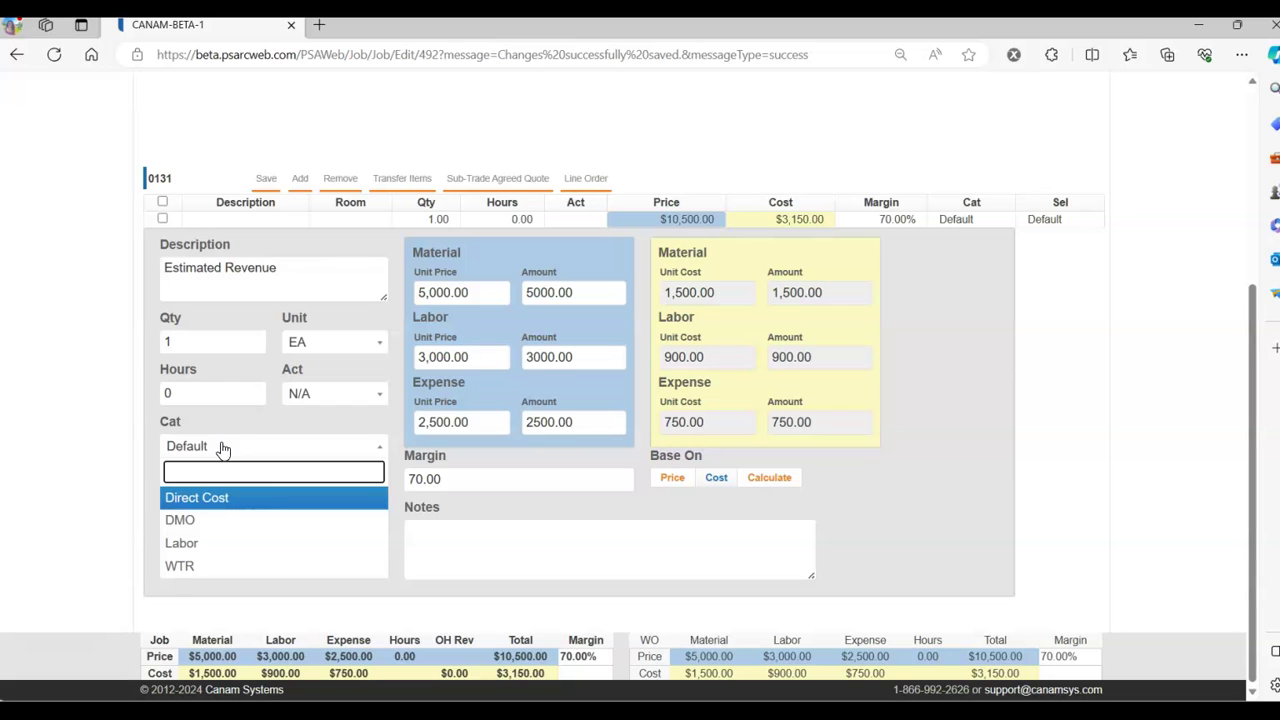
click(209, 519)
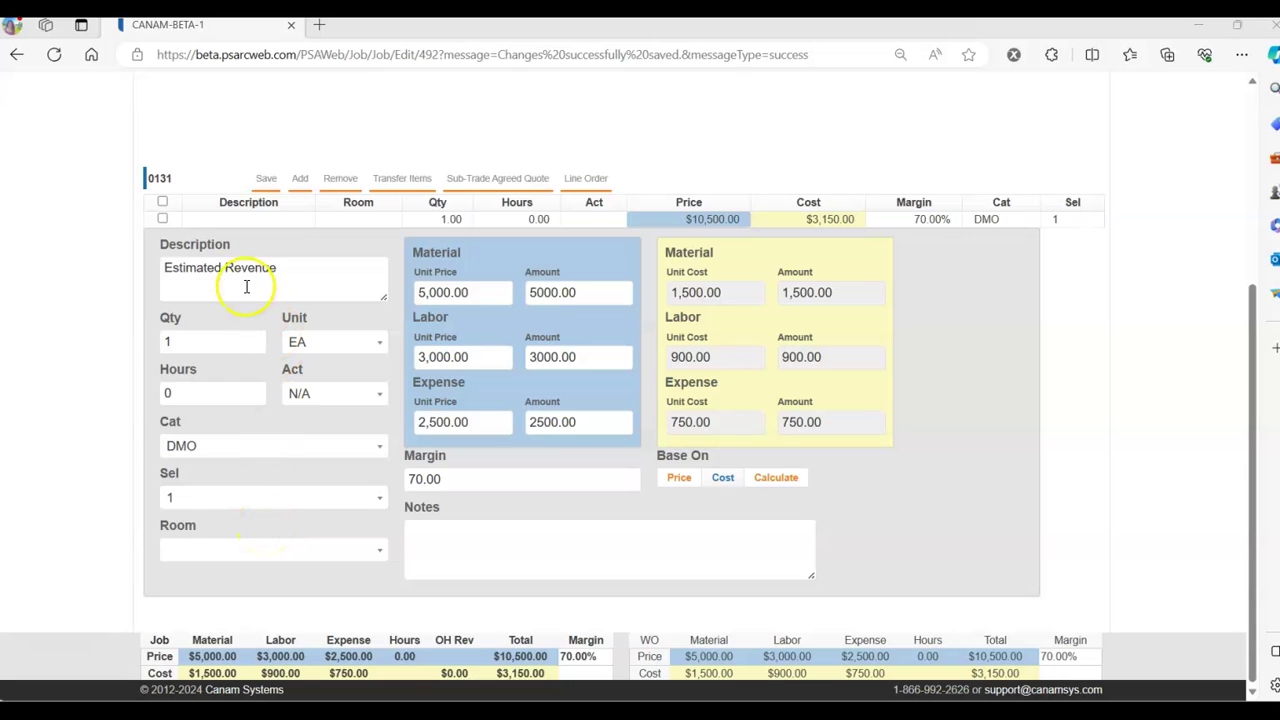
drag(317, 265, 101, 250)
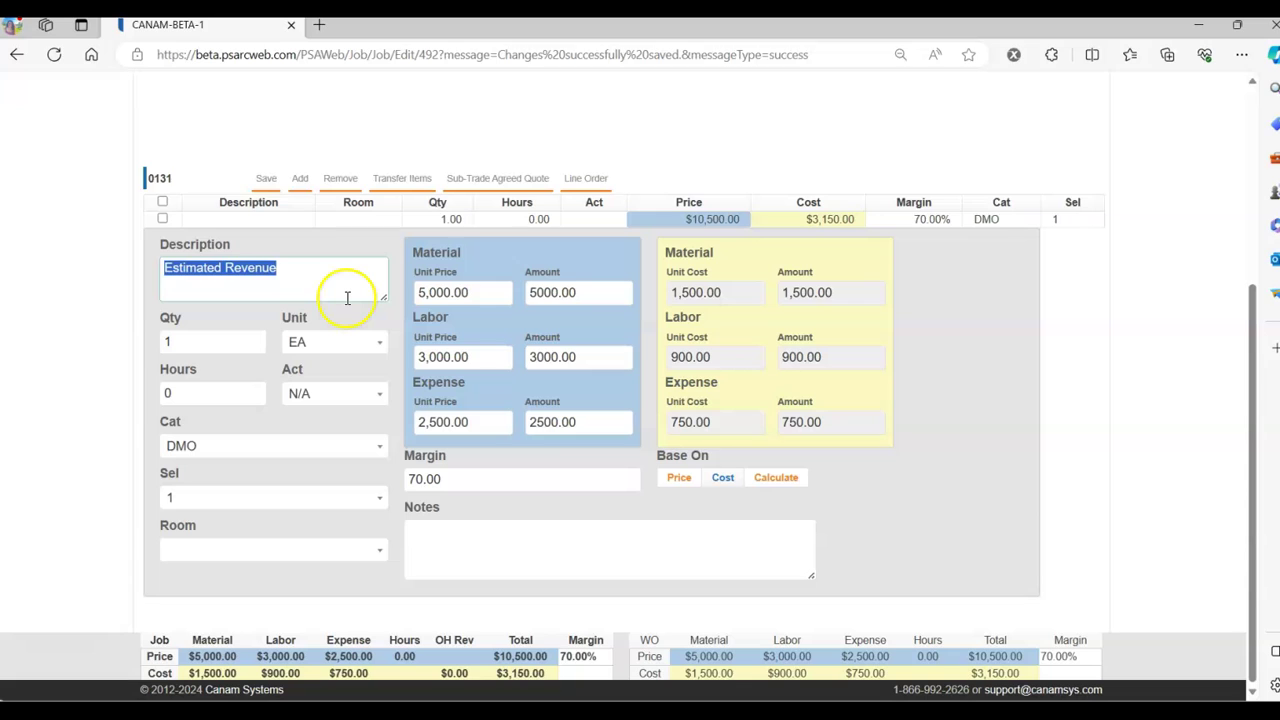
text(Demolition)
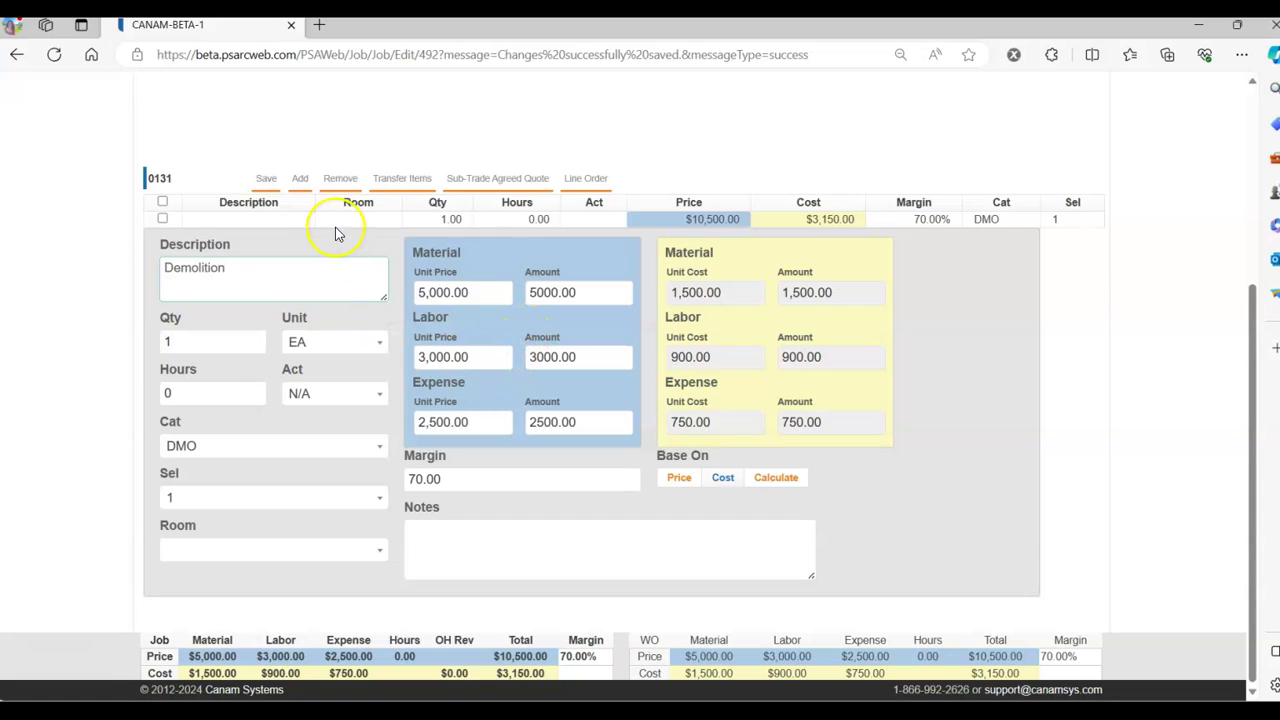
click(266, 178)
- Add a line to work order 0131 with the description "Rebuild Estimated Revenue", category Labor and selector 1
click(299, 178)
click(273, 238)
text(Rebuild)
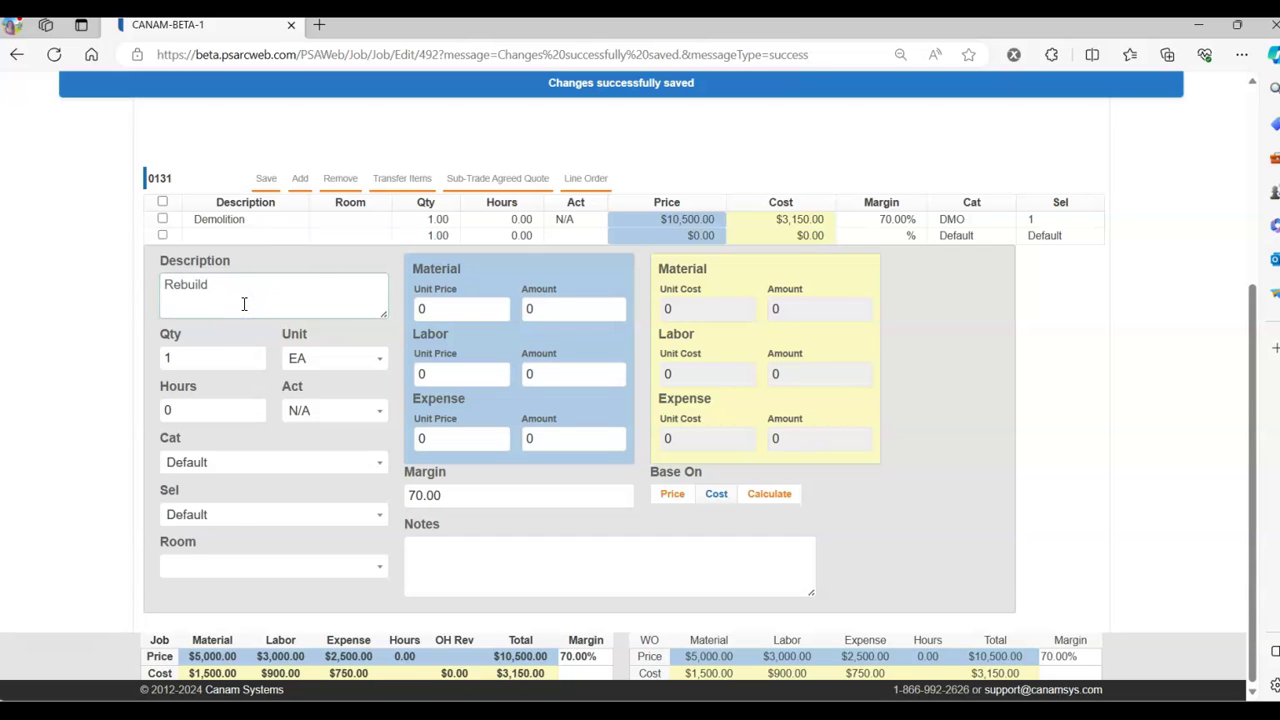
text( Estimated Revenue)
click(229, 514)
click(220, 563)
- Set the rebuild line's price amounts to 5000.00 for material, 10000 for labor and 50000 for expense, and save the work order
double_click(553, 313)
text(5000.00)
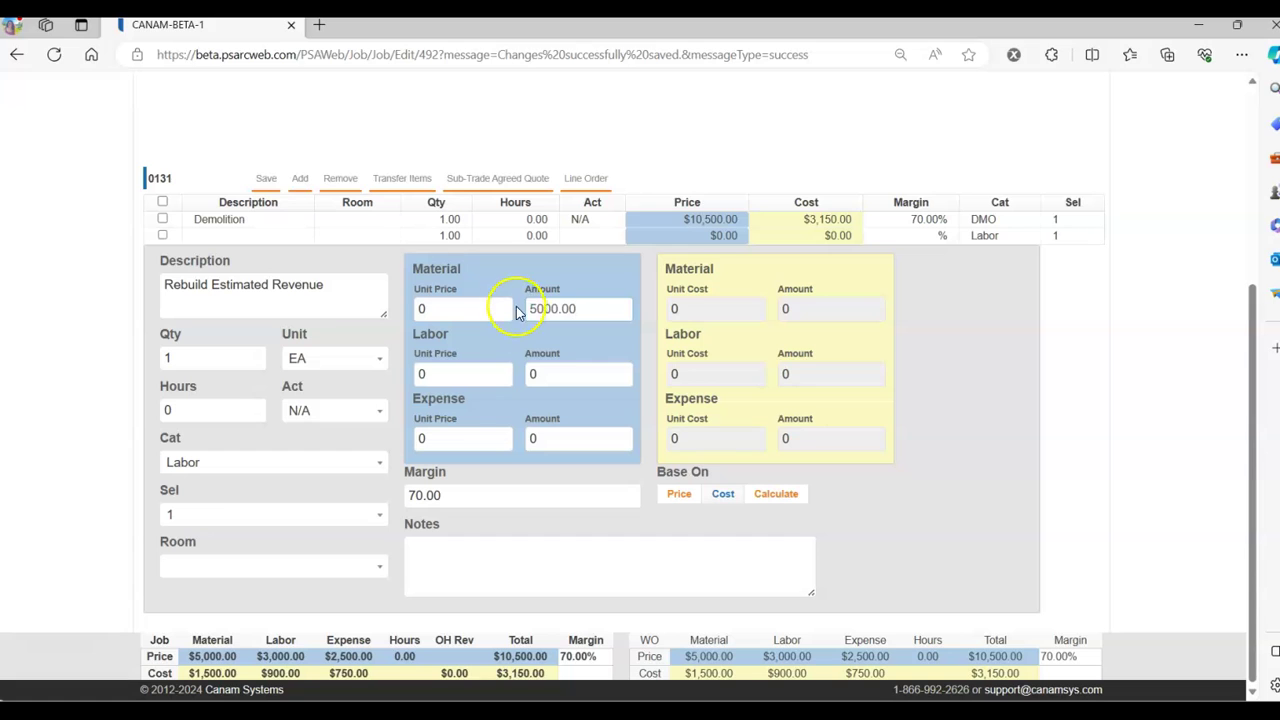
click(576, 371)
text(100)
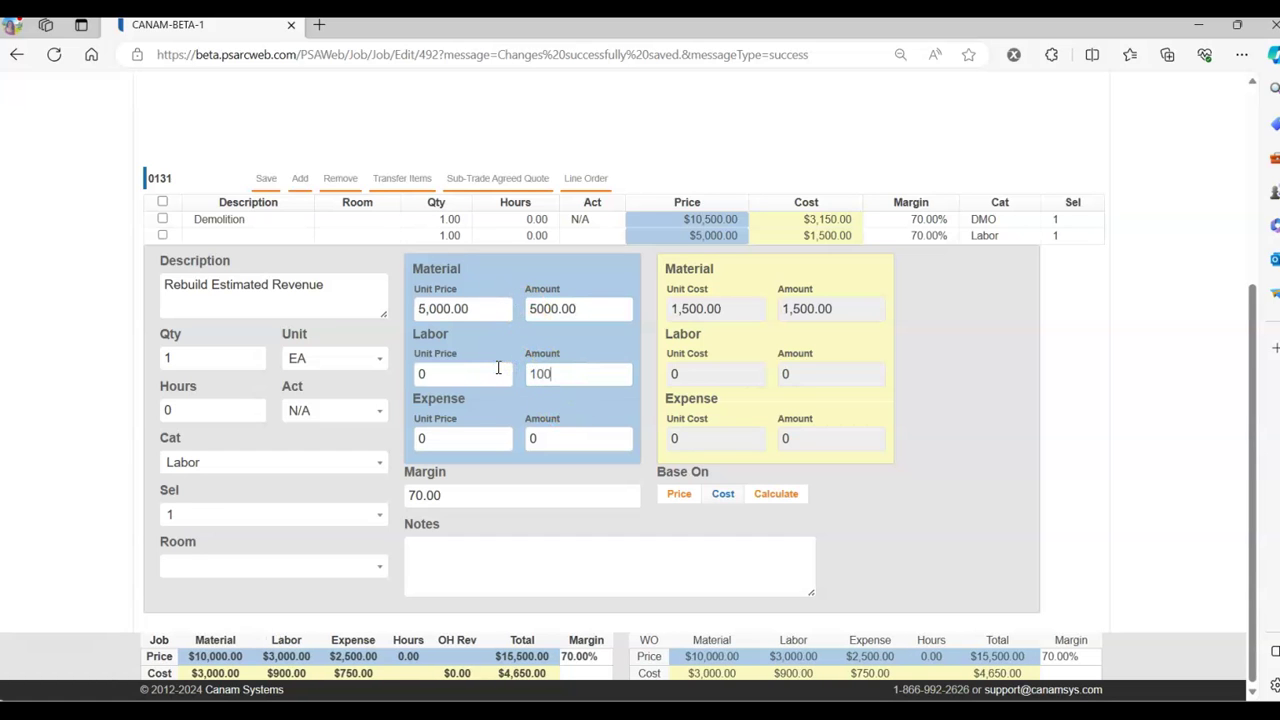
text(00)
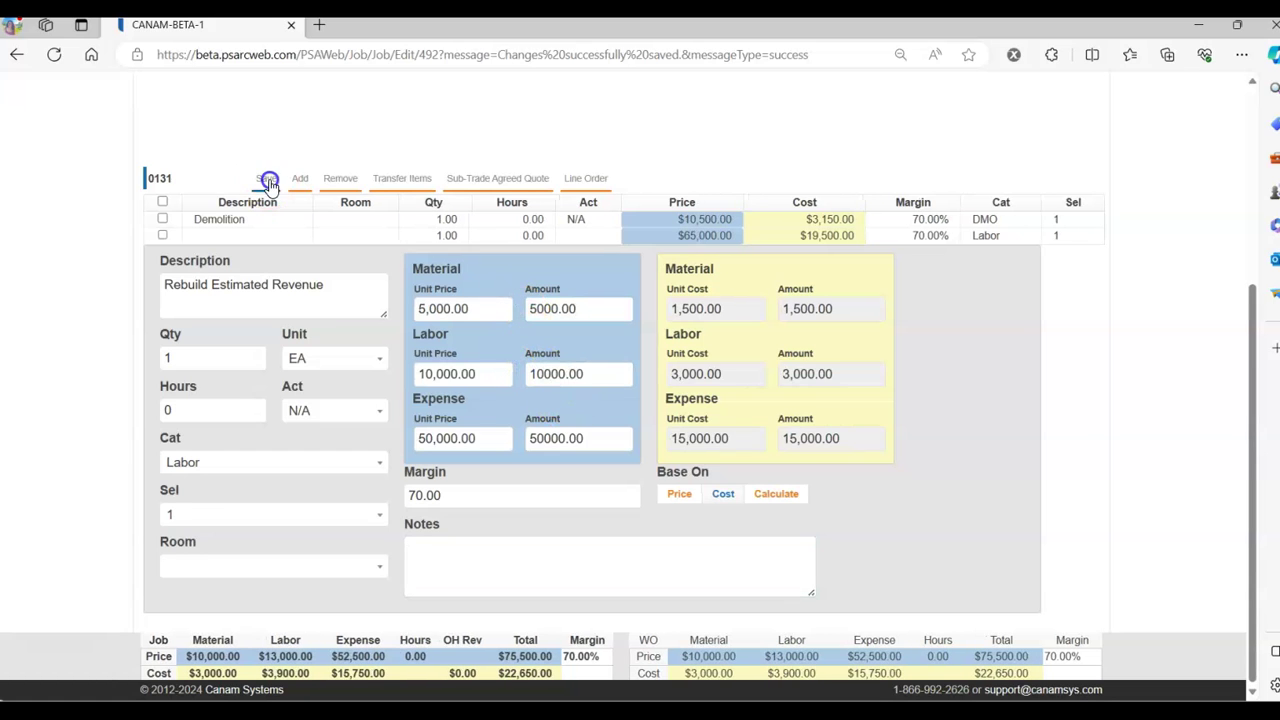
click(266, 178)
click(220, 233)
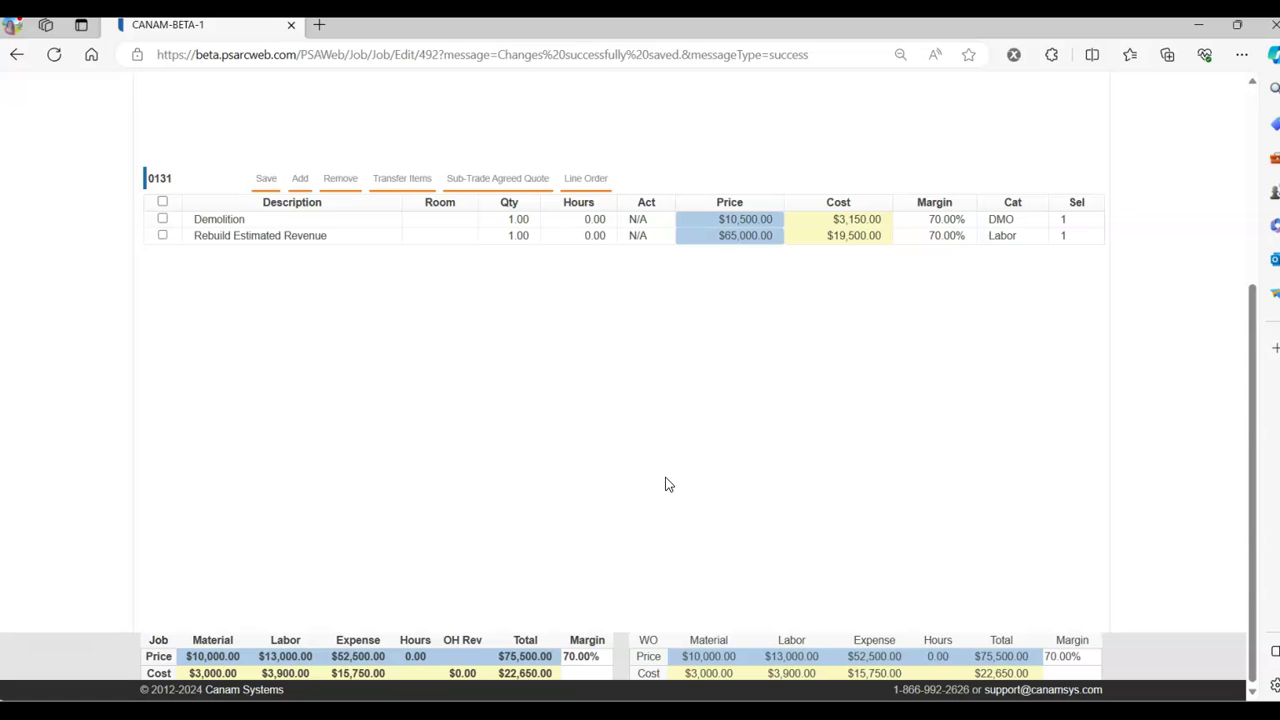
- Remove the "Rebuild Estimated Revenue" line from work order 0131 and save the work order
click(162, 235)
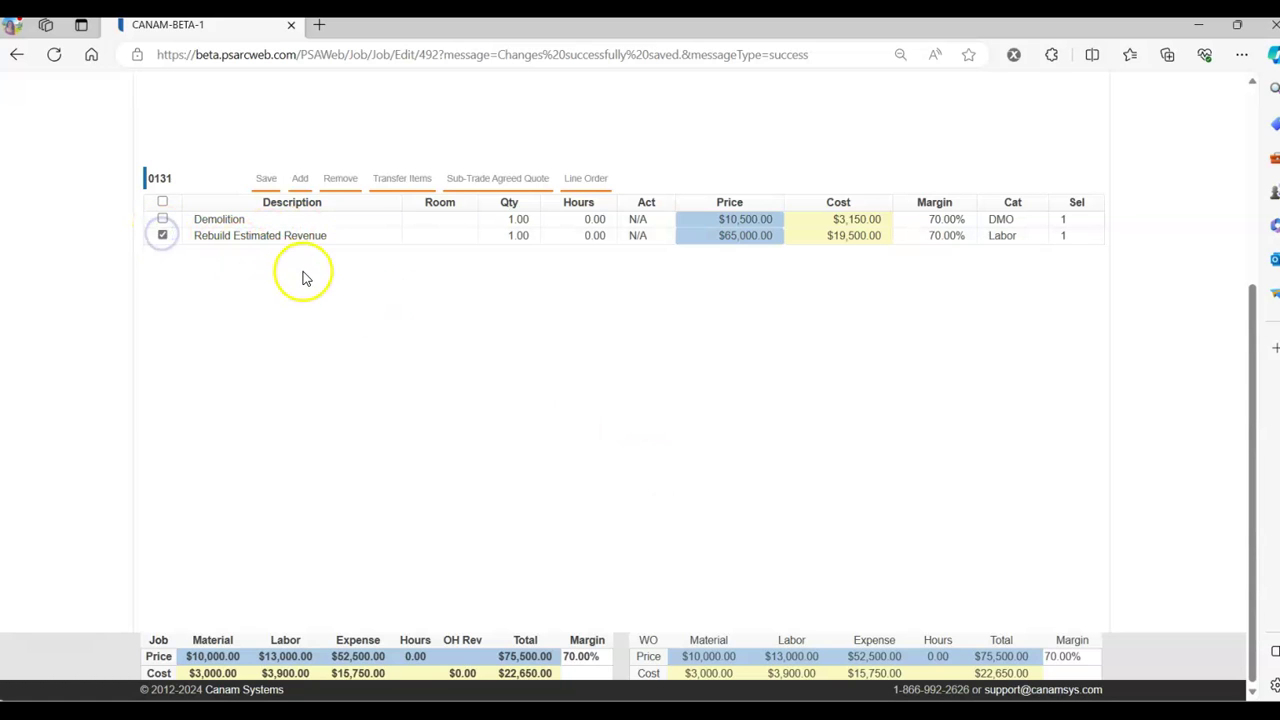
click(339, 178)
click(309, 222)
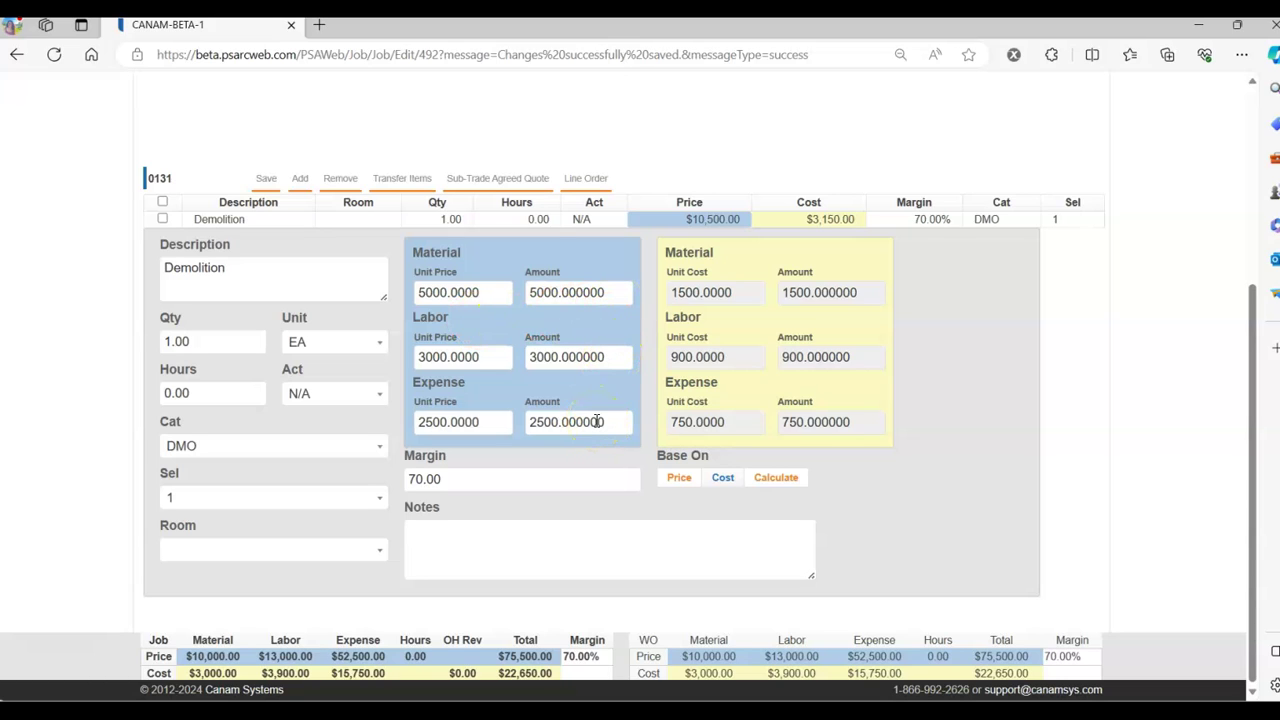
click(265, 180)
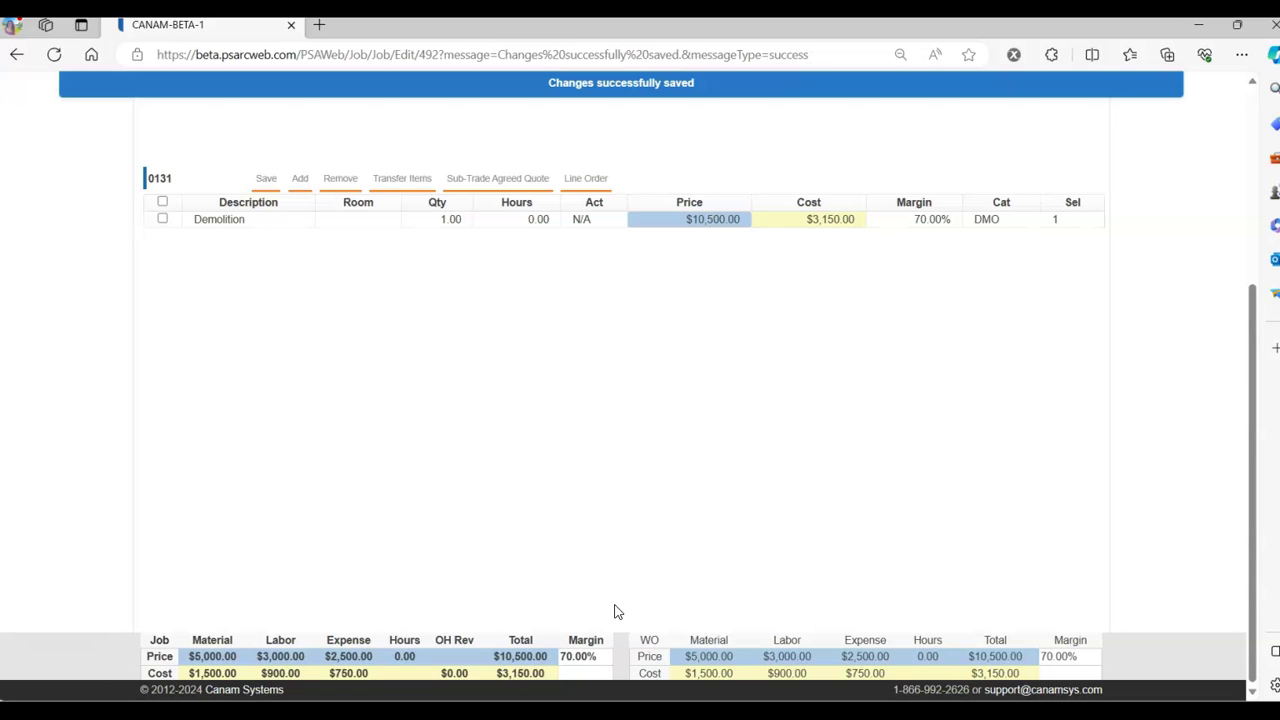
- Review the actual, estimate and difference totals in the job's financials
click(533, 457)
scroll(529, 457, up, 2)
click(515, 408)
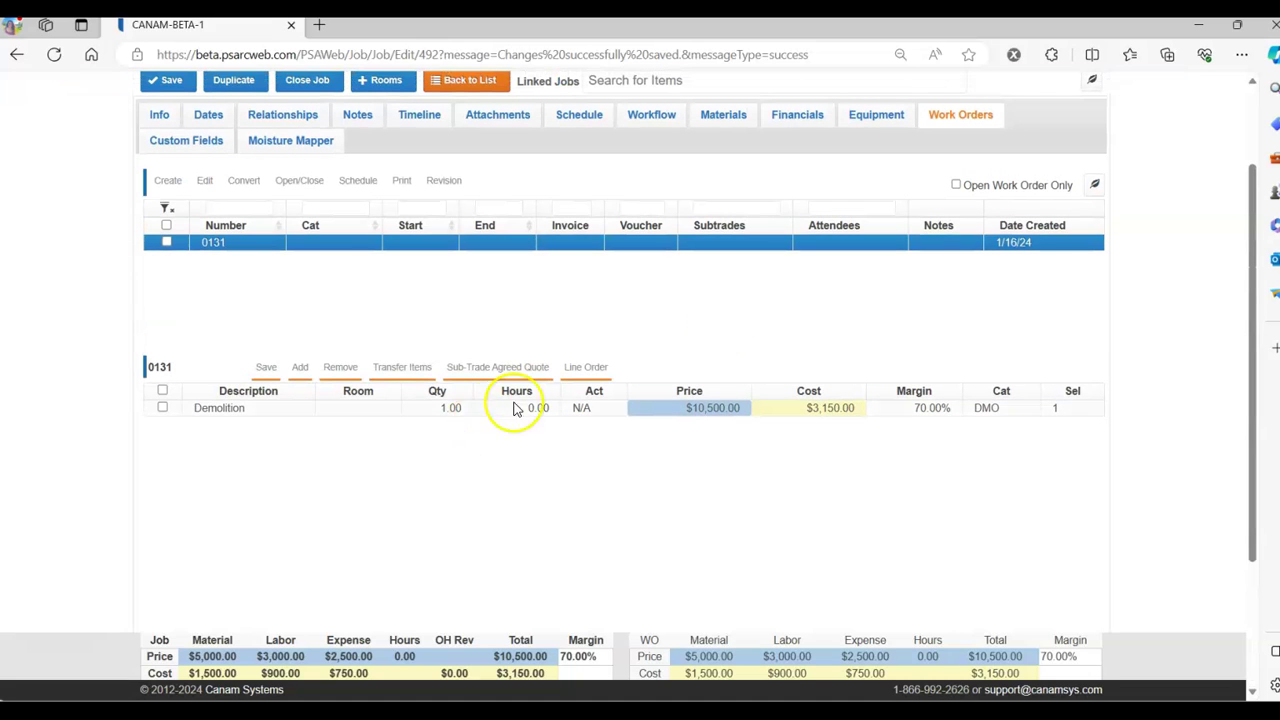
click(805, 116)
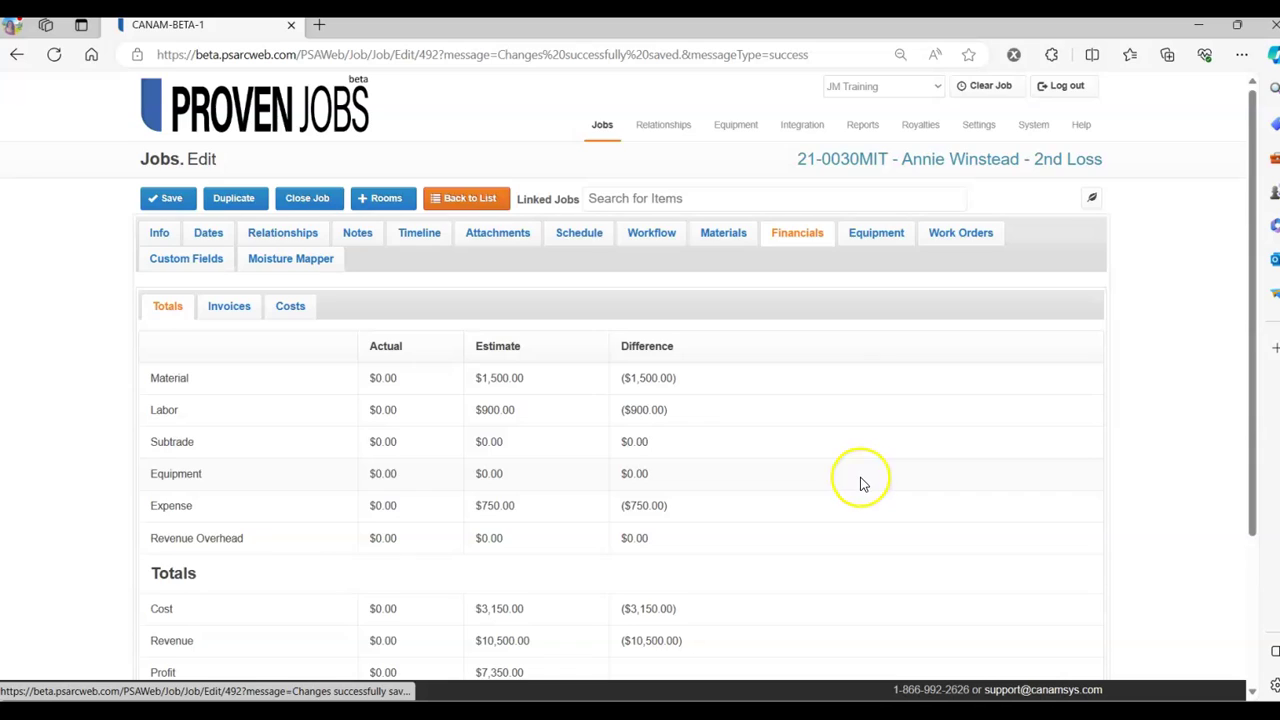
scroll(860, 482, down, 1)
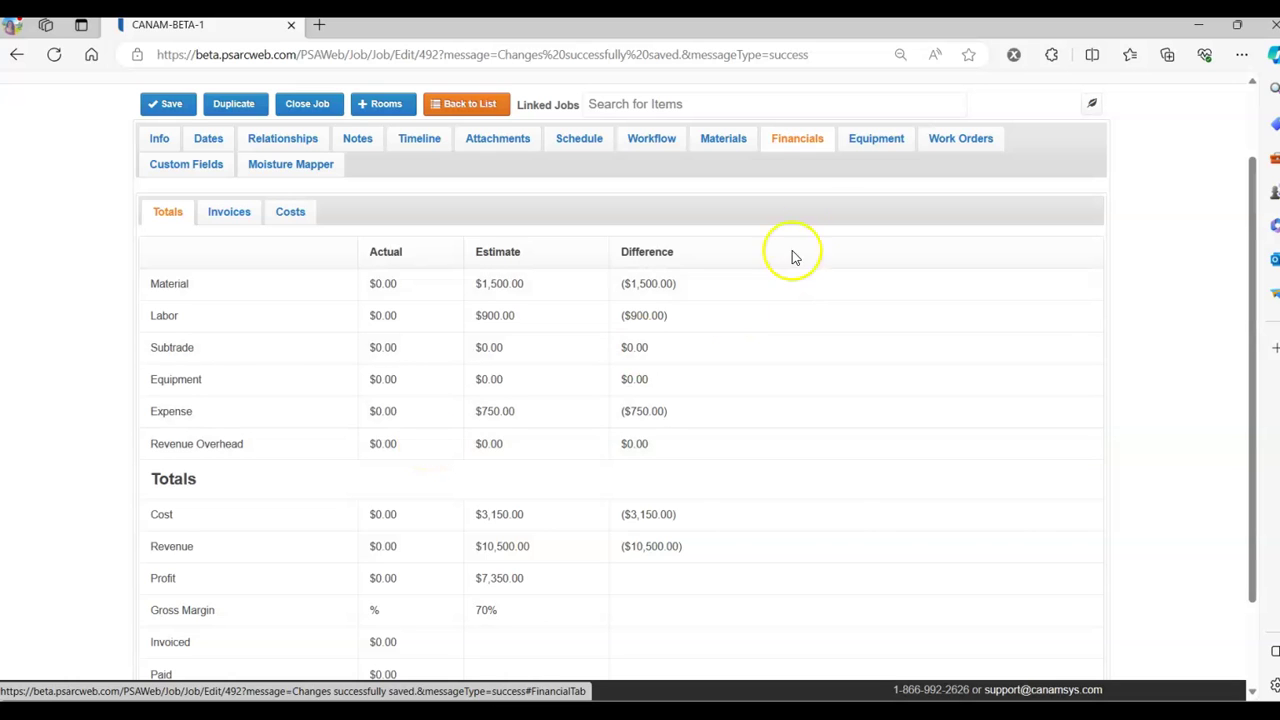
- Return to work order 0131 and examine the Demolition line's price and cost breakdown
click(955, 138)
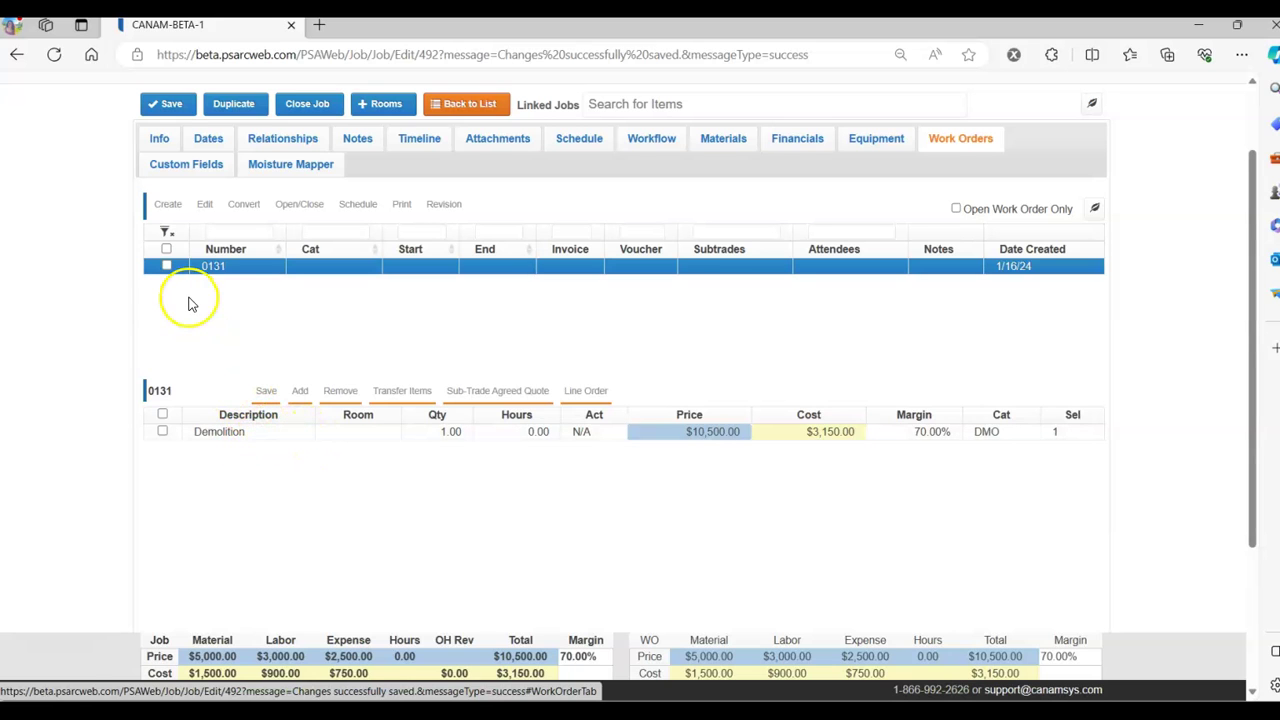
click(263, 431)
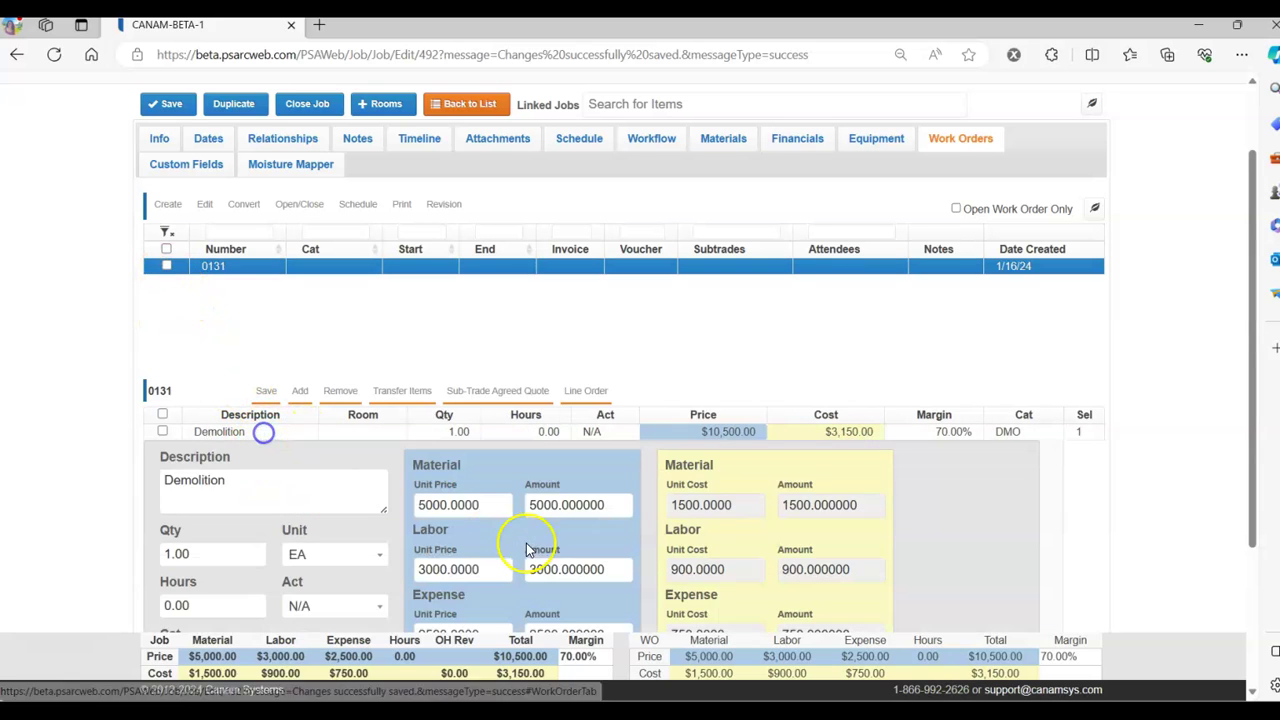
scroll(527, 549, down, 2)
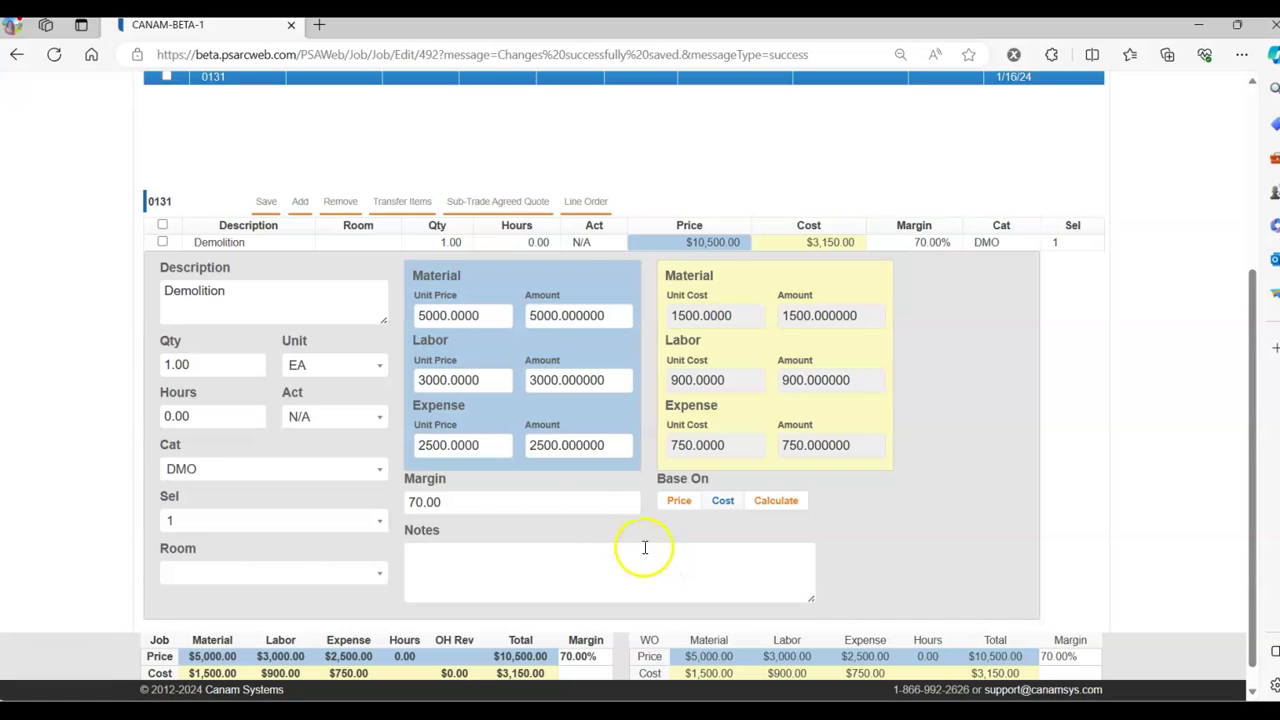
- Generate the Work Order Estimate Report for all of the job's work orders, showing note, cost and labor, and check the Demolition line's total price
scroll(646, 545, up, 2)
click(167, 267)
click(291, 305)
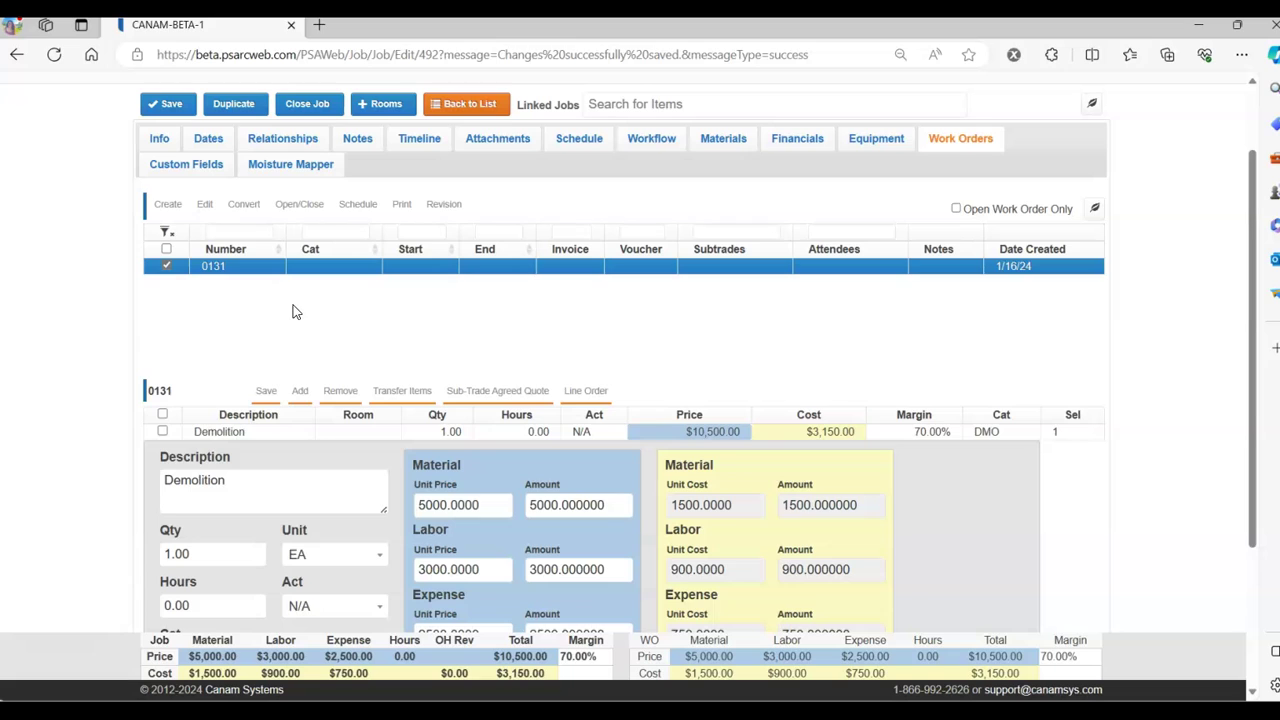
click(414, 210)
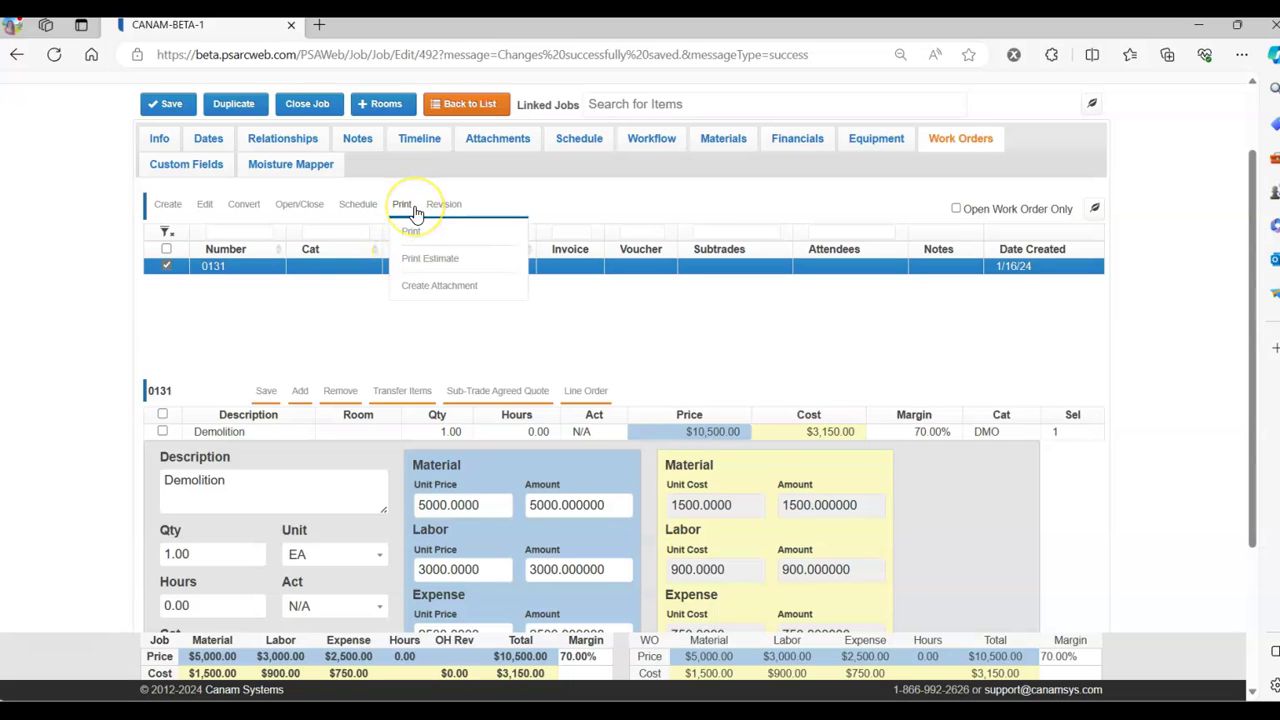
click(424, 288)
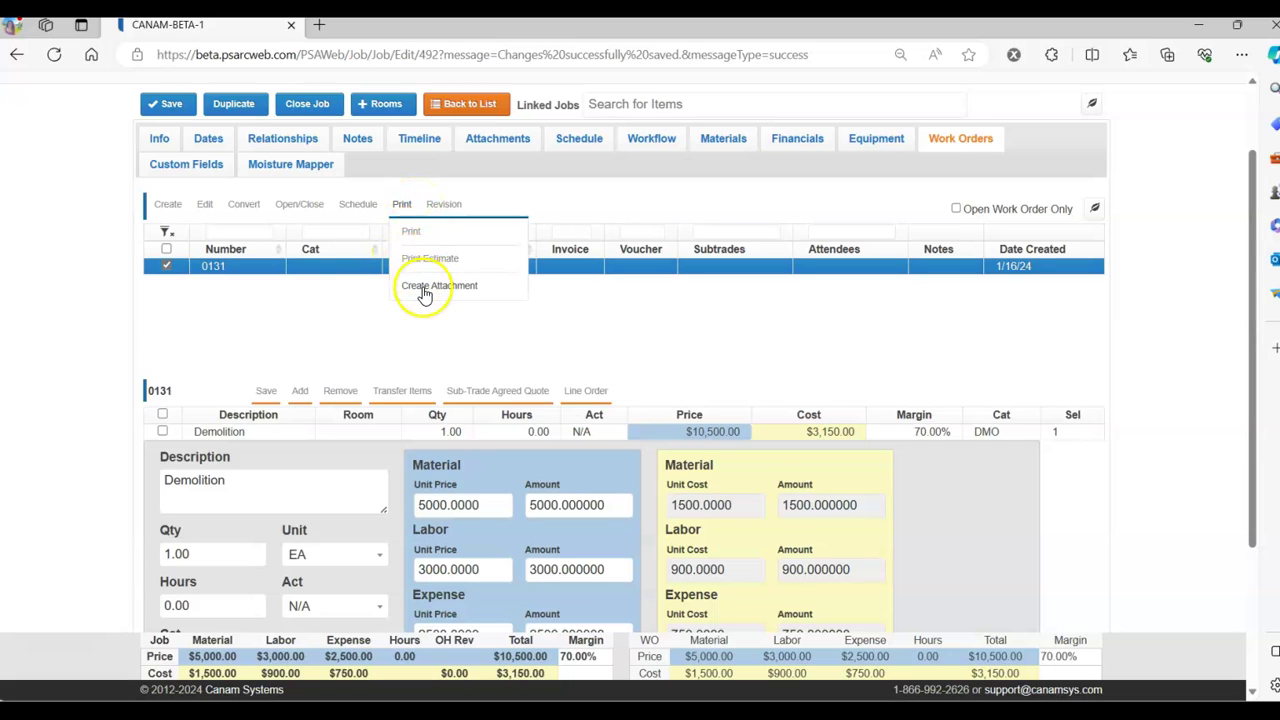
click(428, 262)
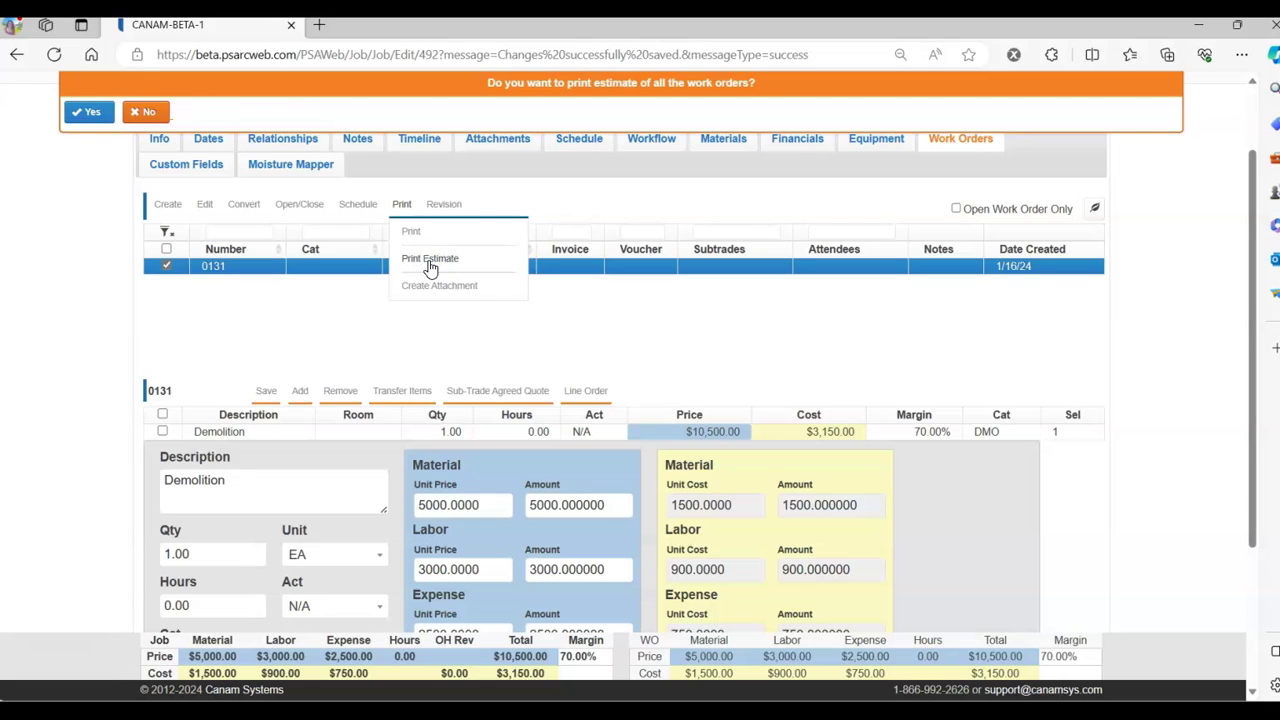
click(93, 114)
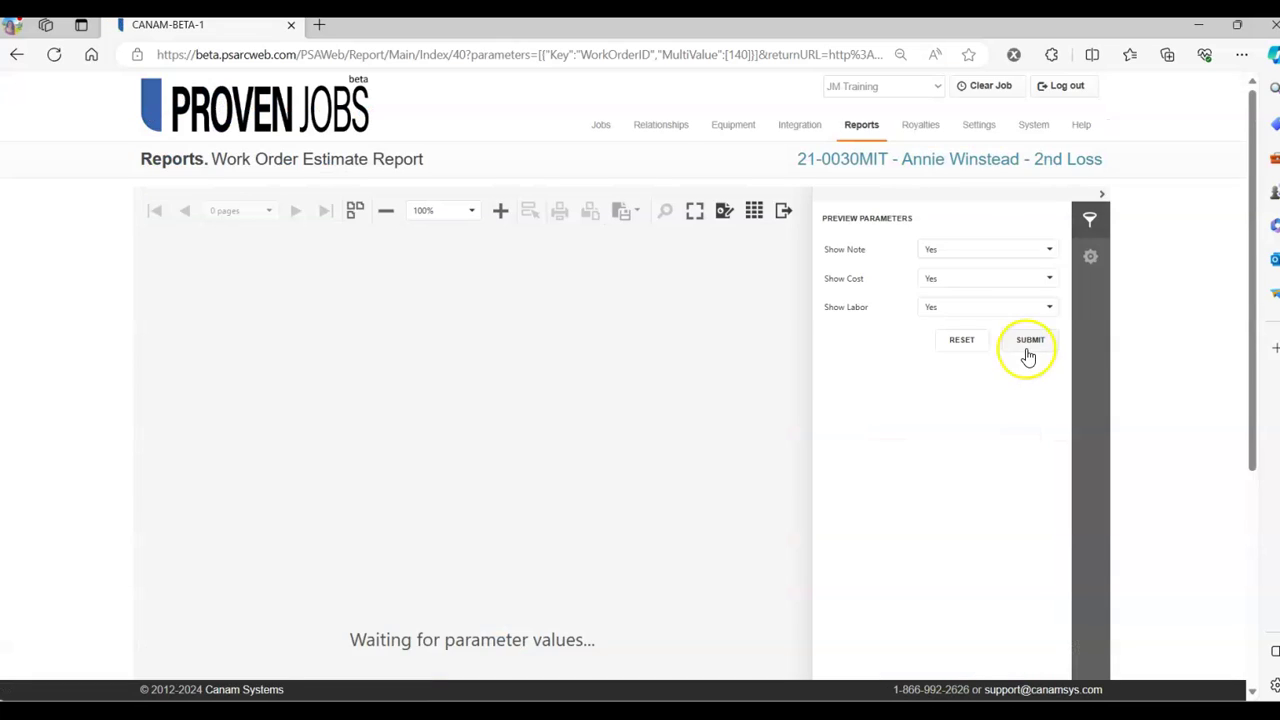
click(1029, 340)
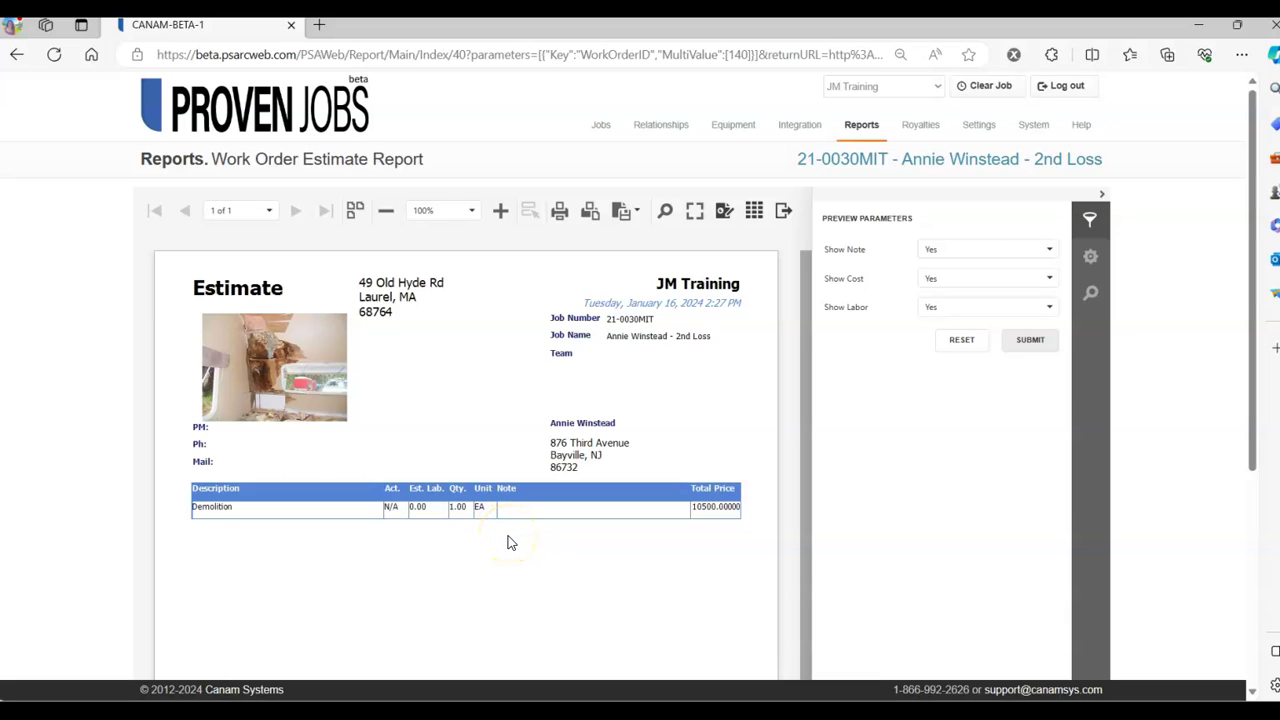
click(692, 510)
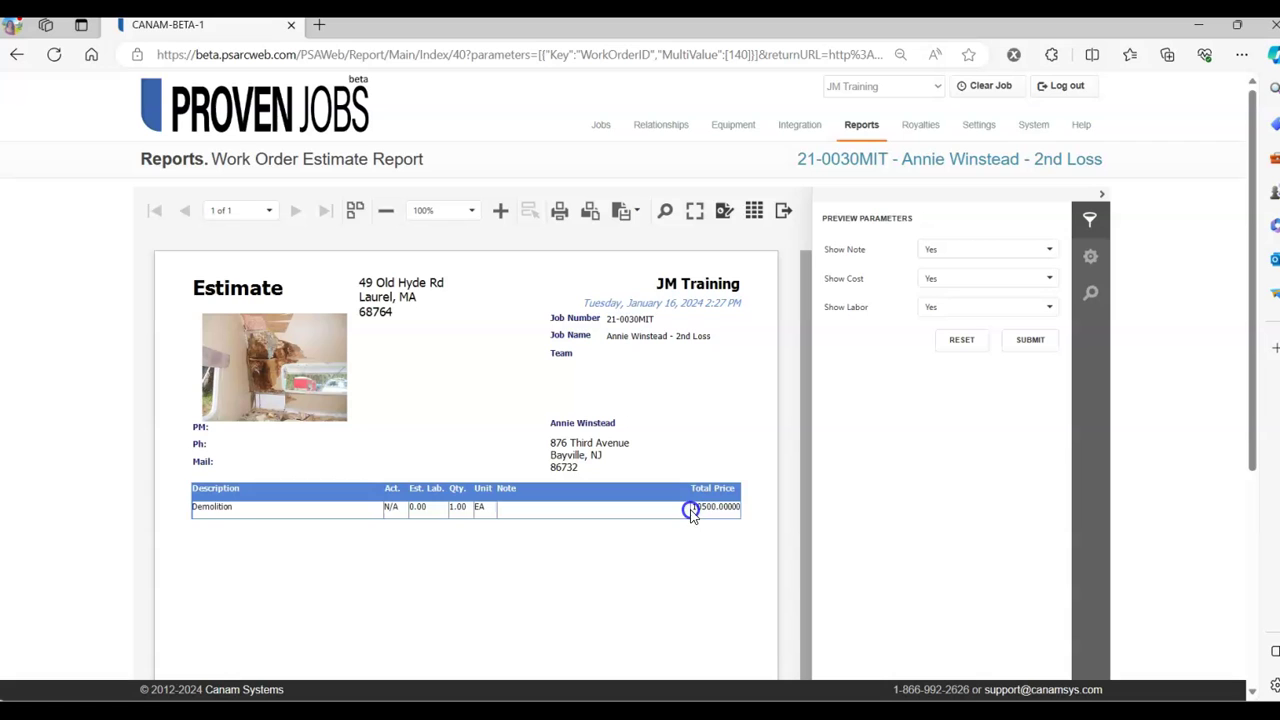
click(738, 513)
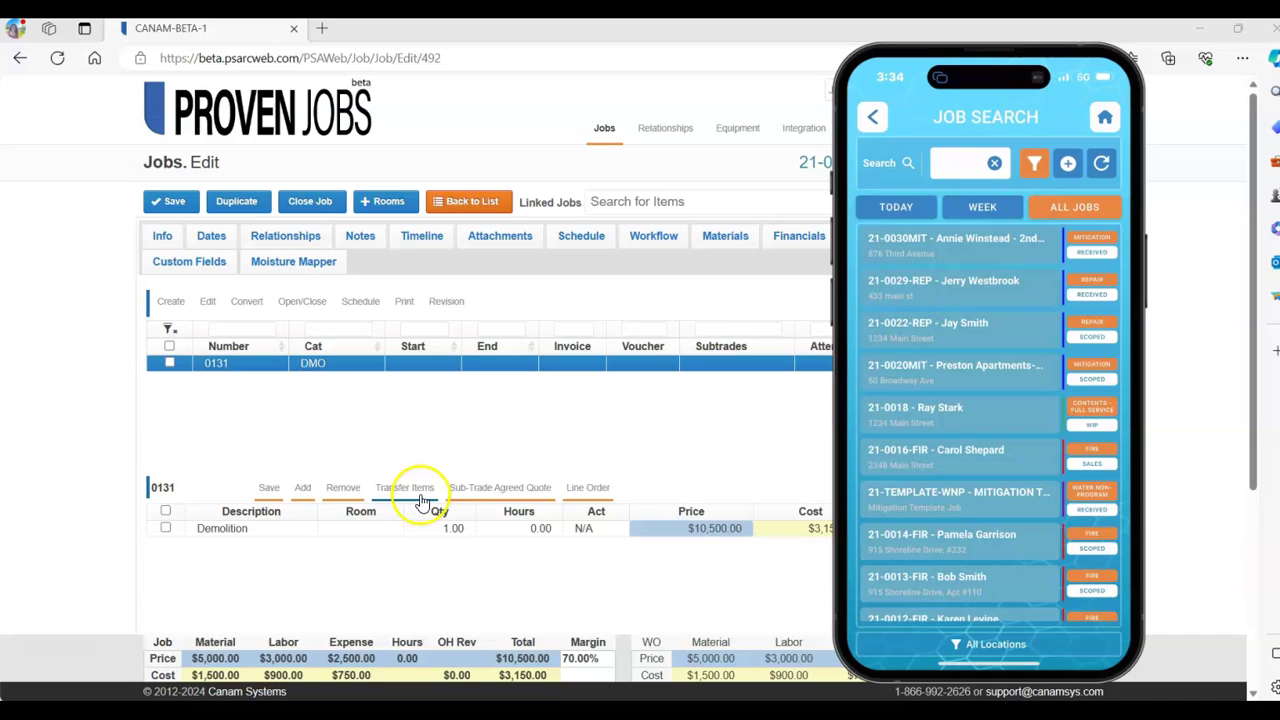
- Move the phone window aside, review the category, selector and prices of work order 0131's Demolition line, and open the job's financials
drag(914, 141, 1000, 128)
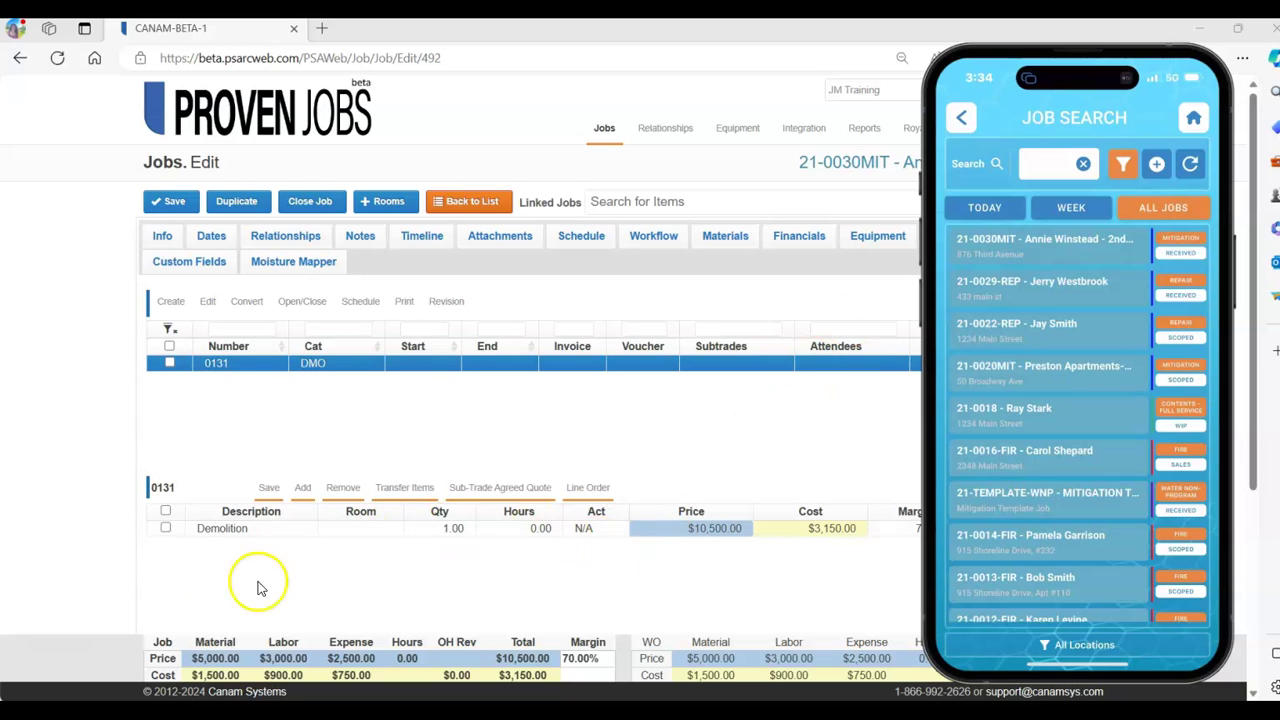
click(248, 533)
scroll(557, 401, down, 3)
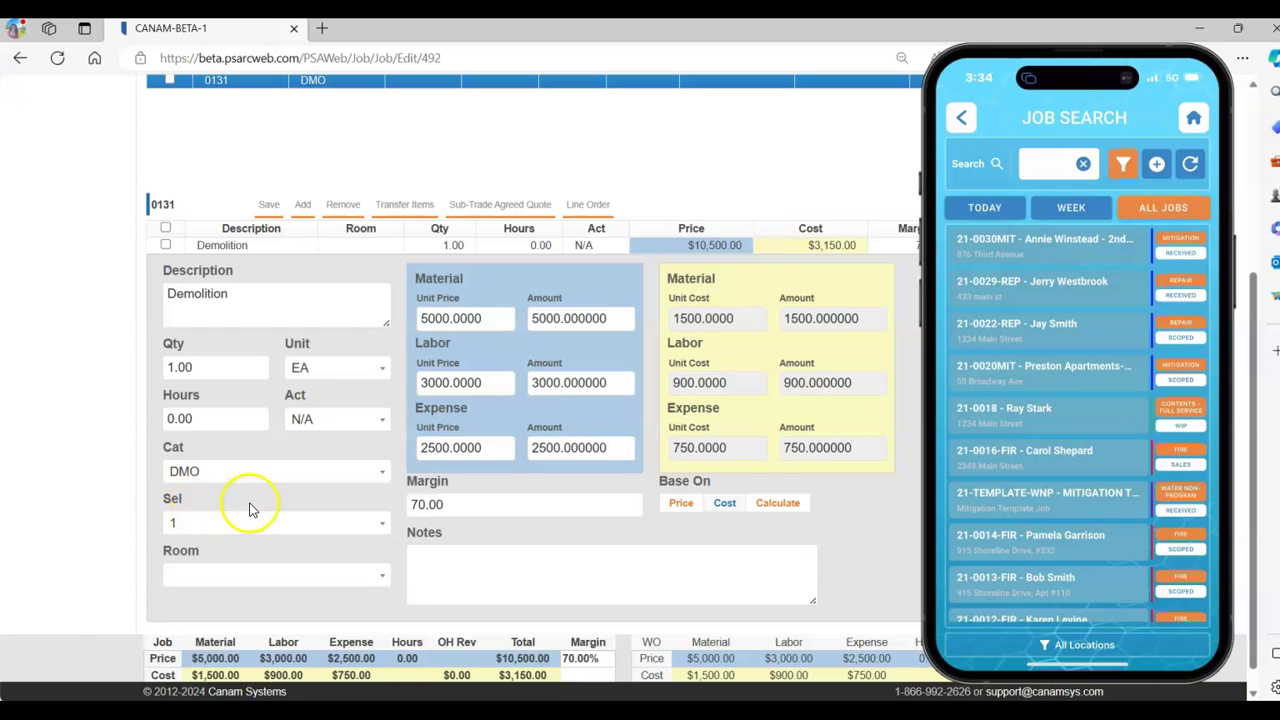
scroll(683, 328, up, 1)
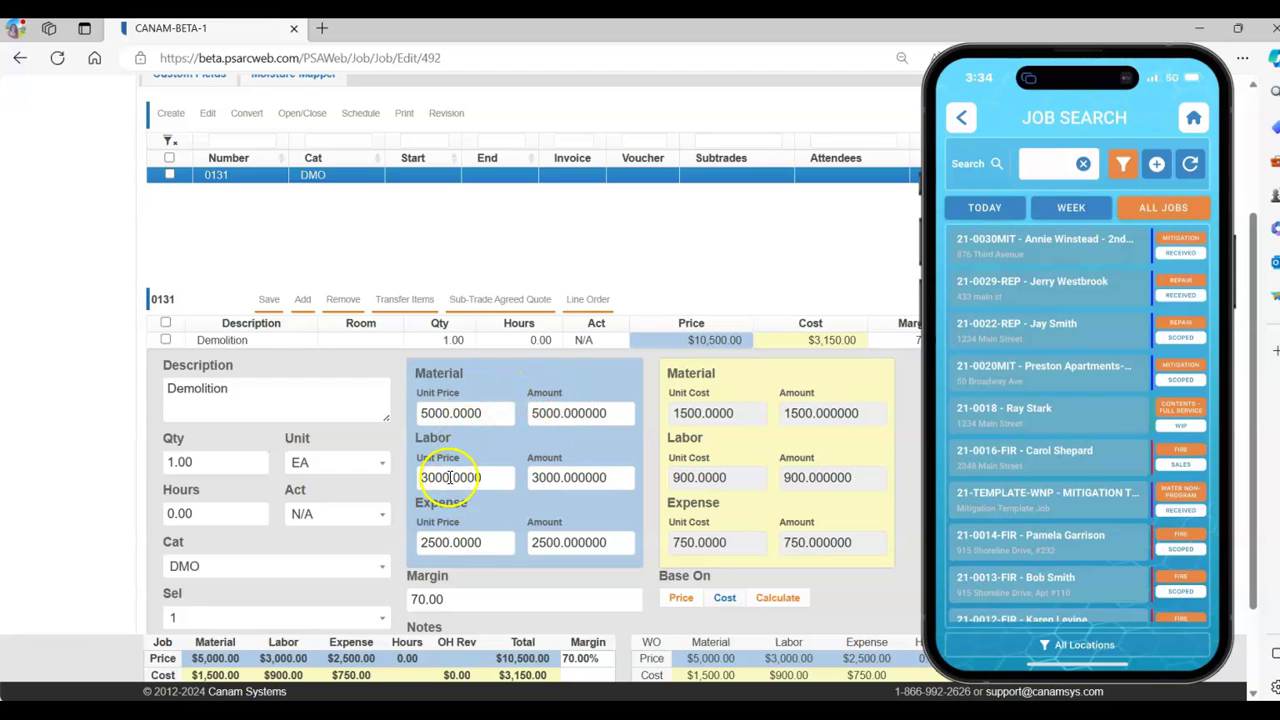
scroll(640, 200, up, 1)
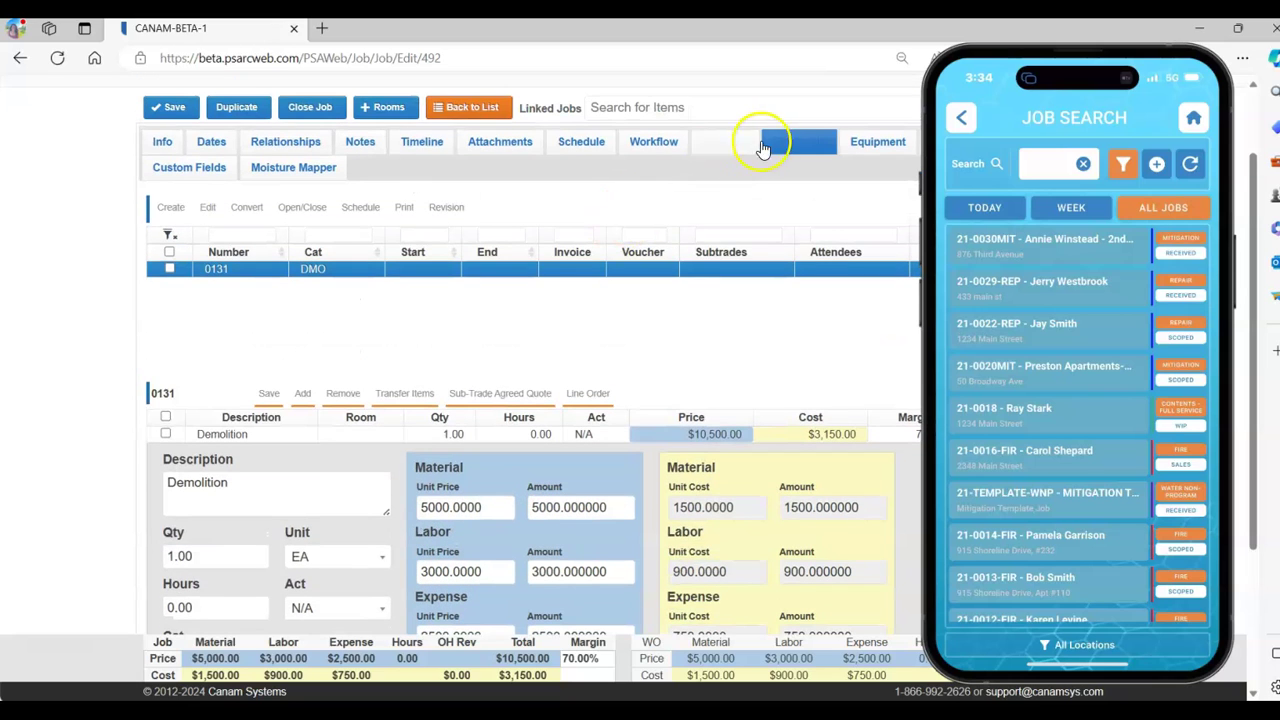
click(768, 138)
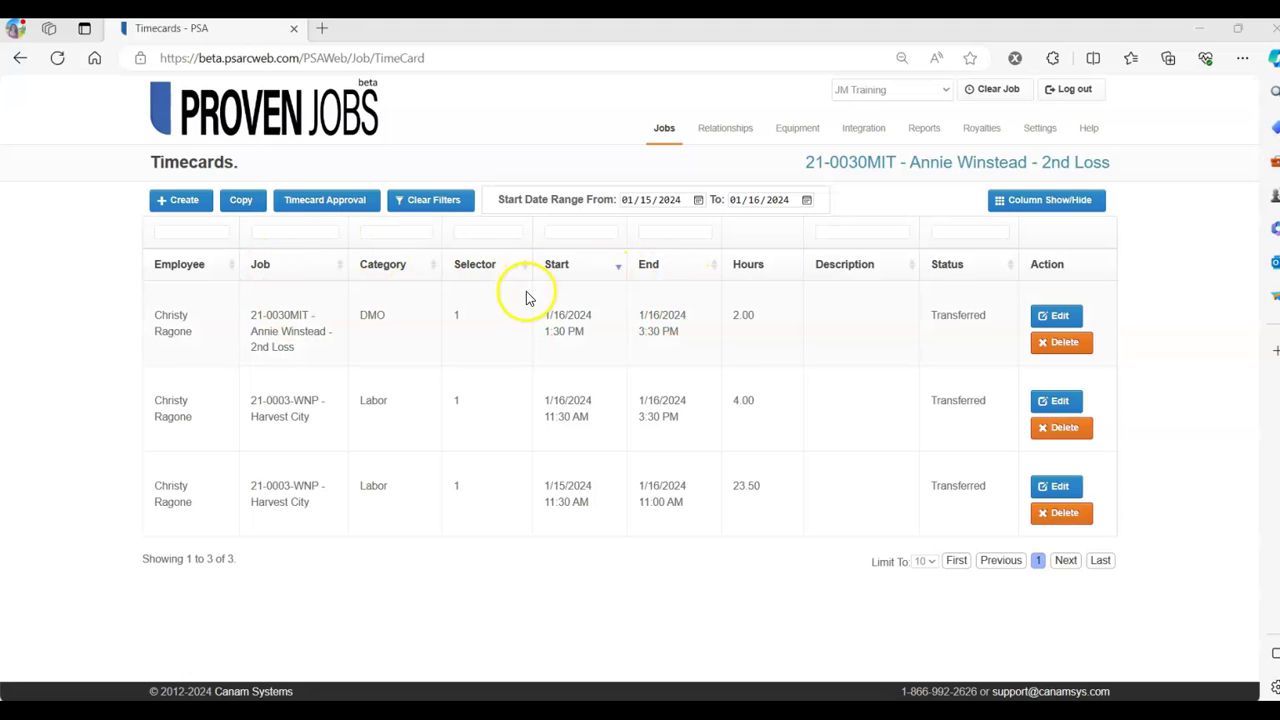
- Open job 21-0030MIT from the timecards list and check its labor cost entry against the actual and estimated totals in the financials
click(810, 162)
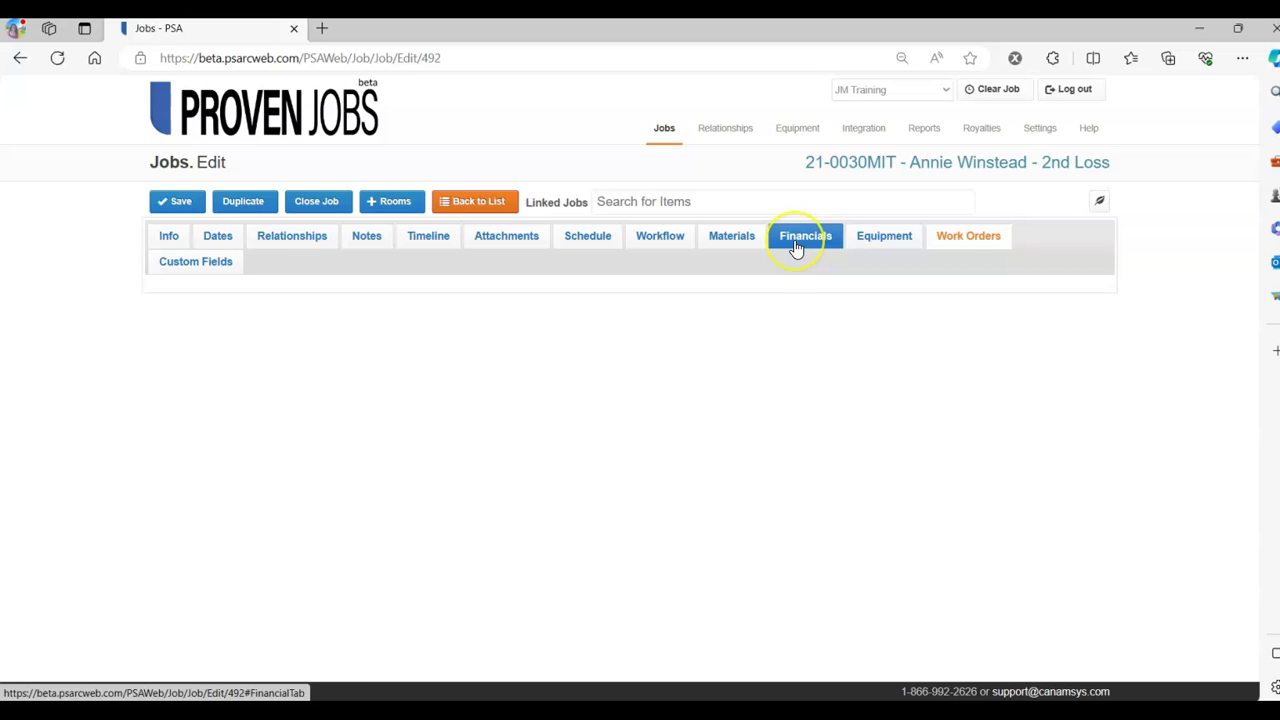
click(797, 246)
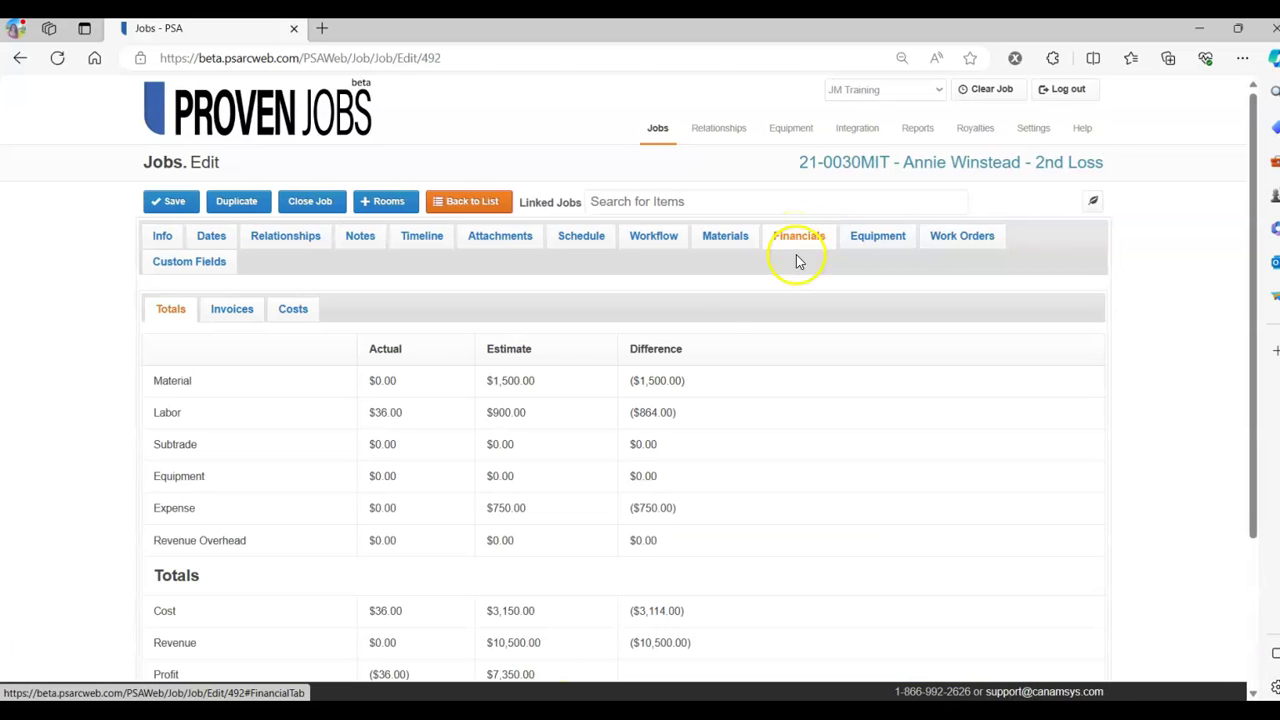
click(304, 324)
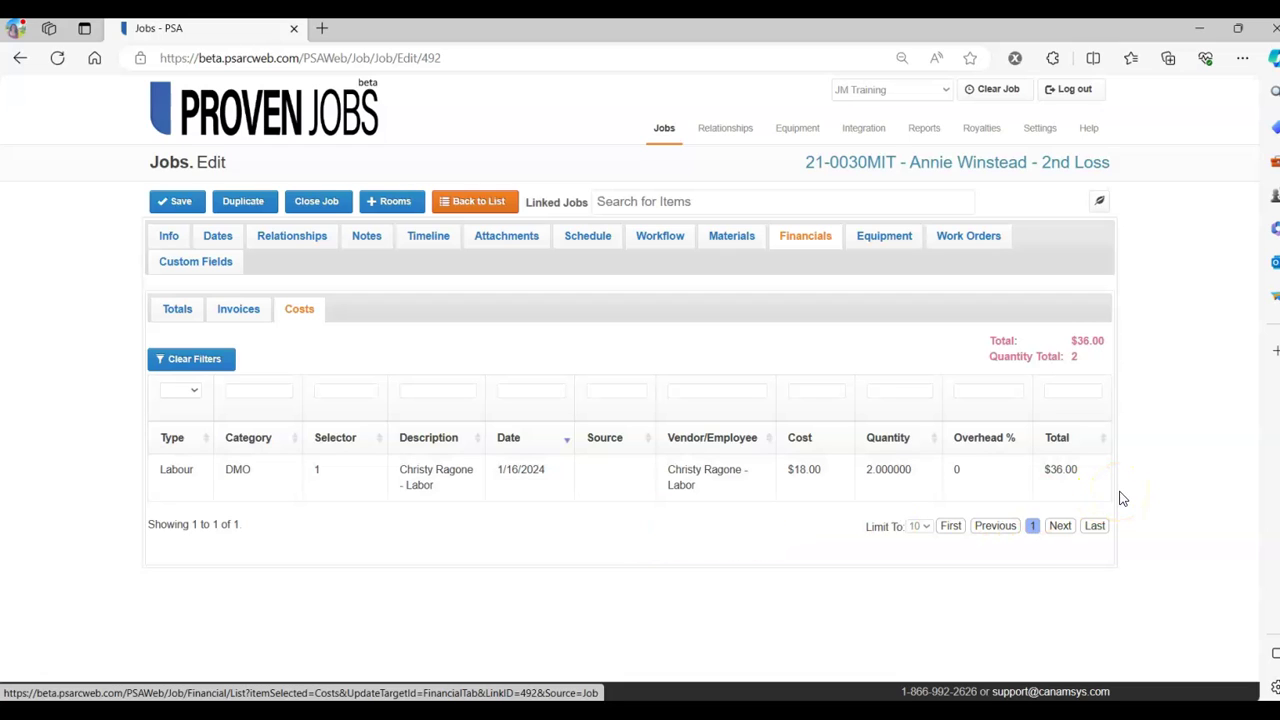
click(166, 307)
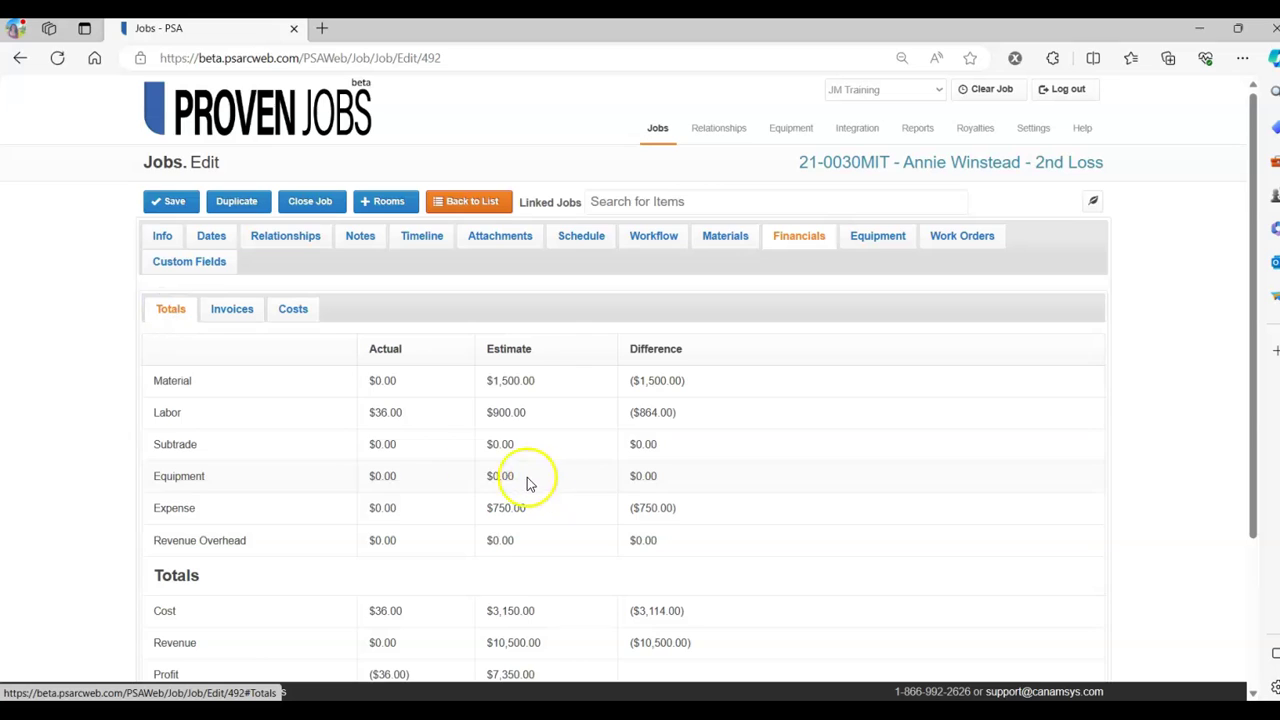
click(397, 413)
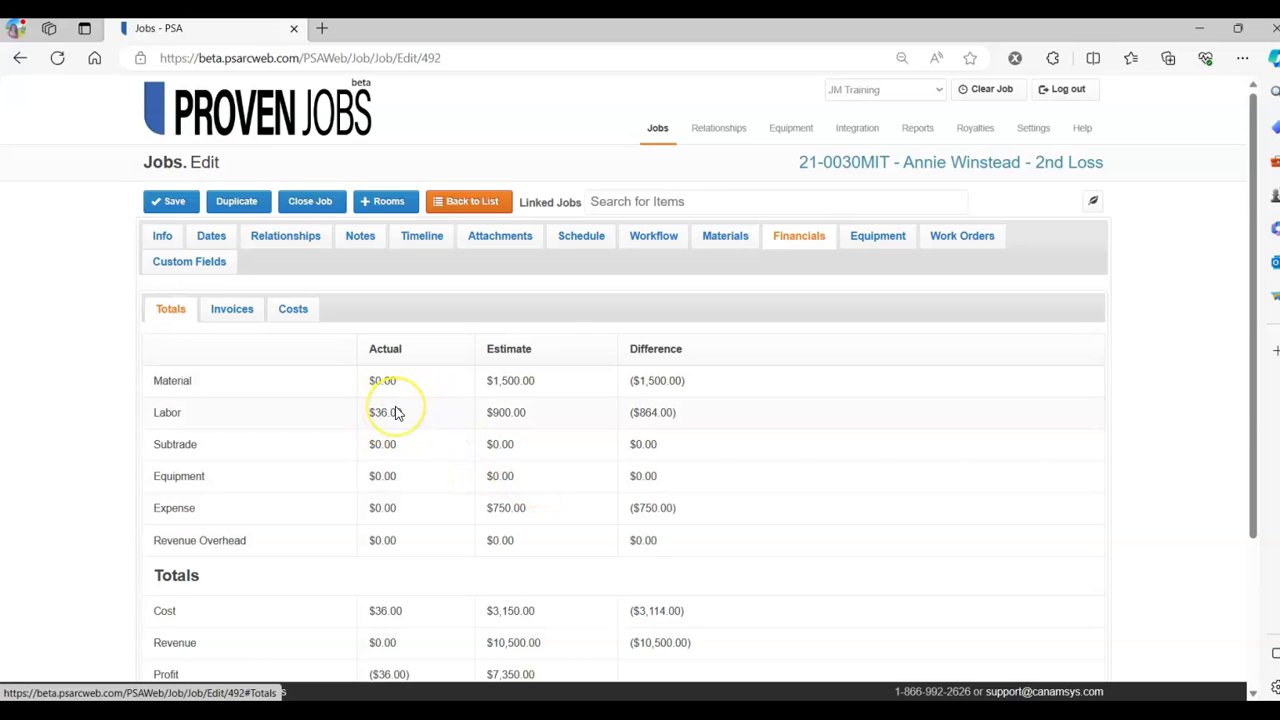
- Create a new material entry for the job with Trash Bags as the product and EA as the unit
click(727, 237)
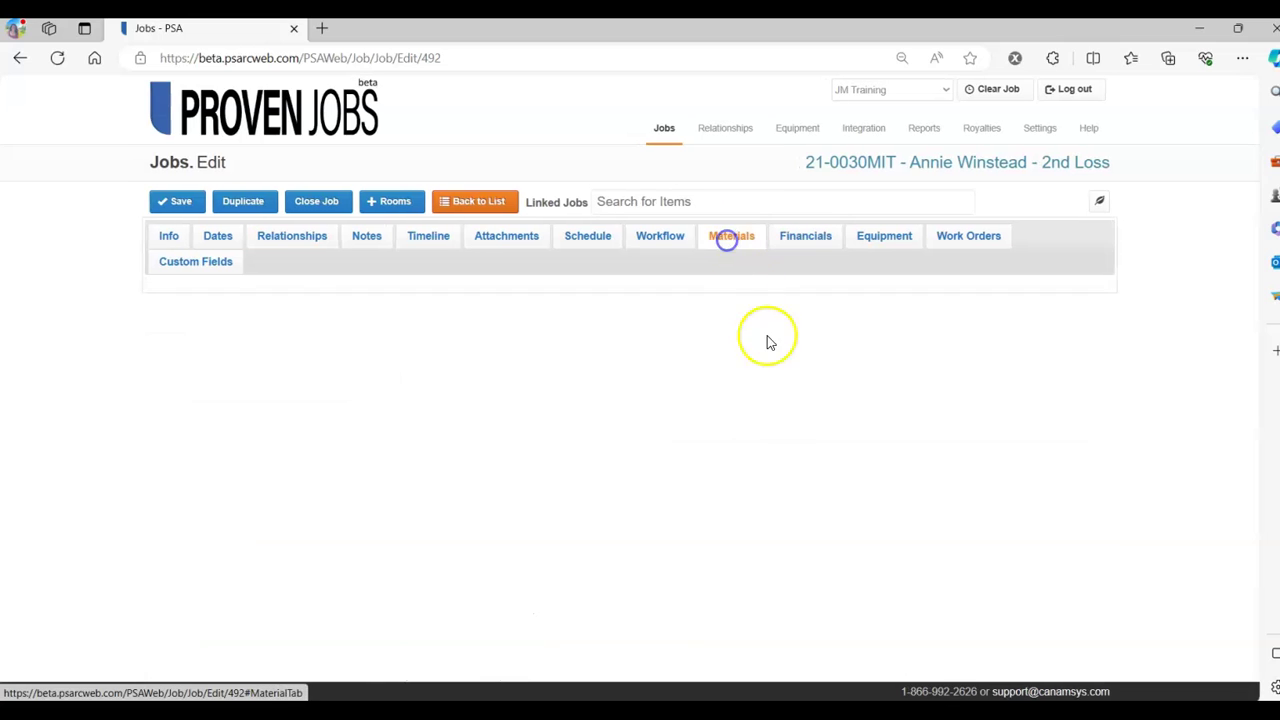
click(186, 302)
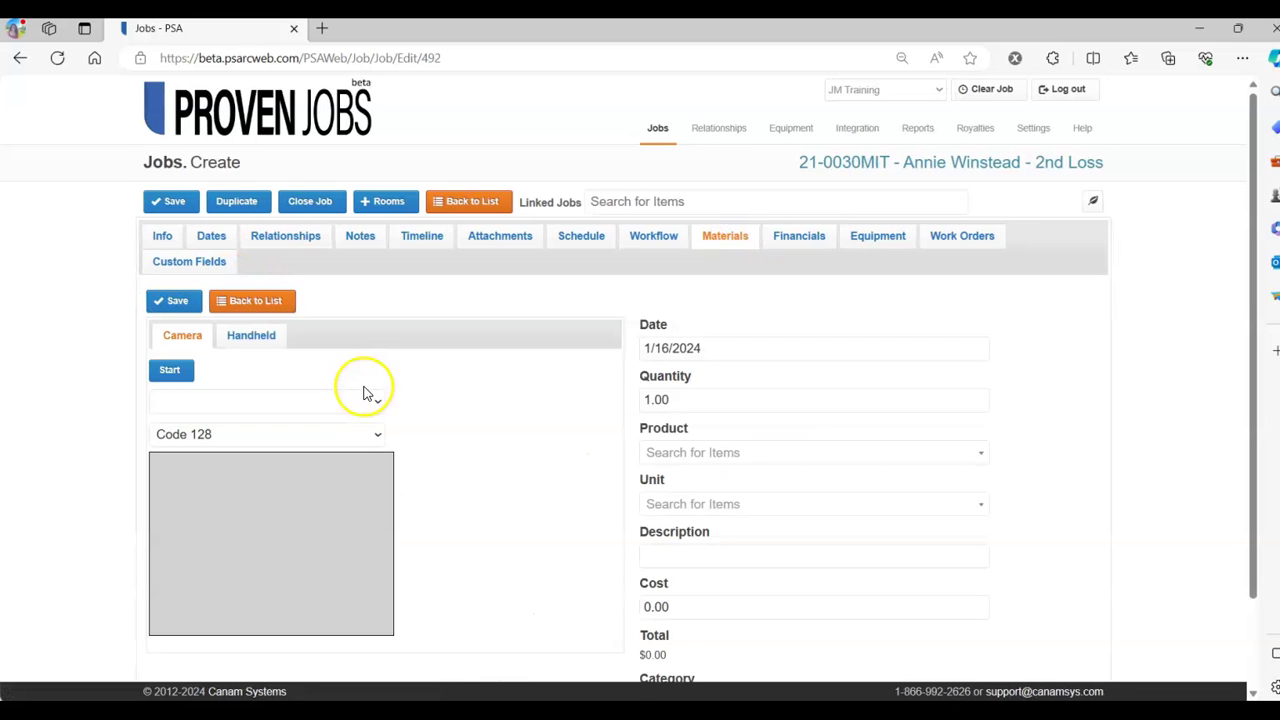
click(765, 455)
scroll(767, 515, down, 2)
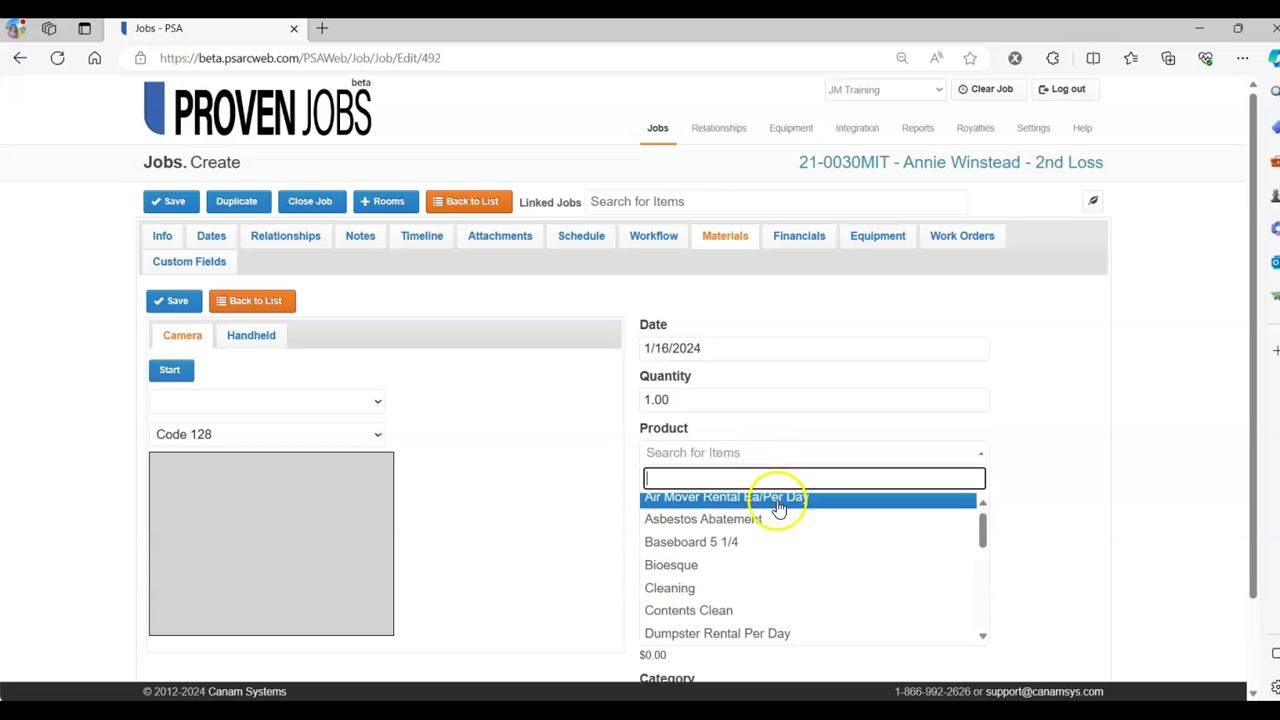
scroll(767, 530, down, 5)
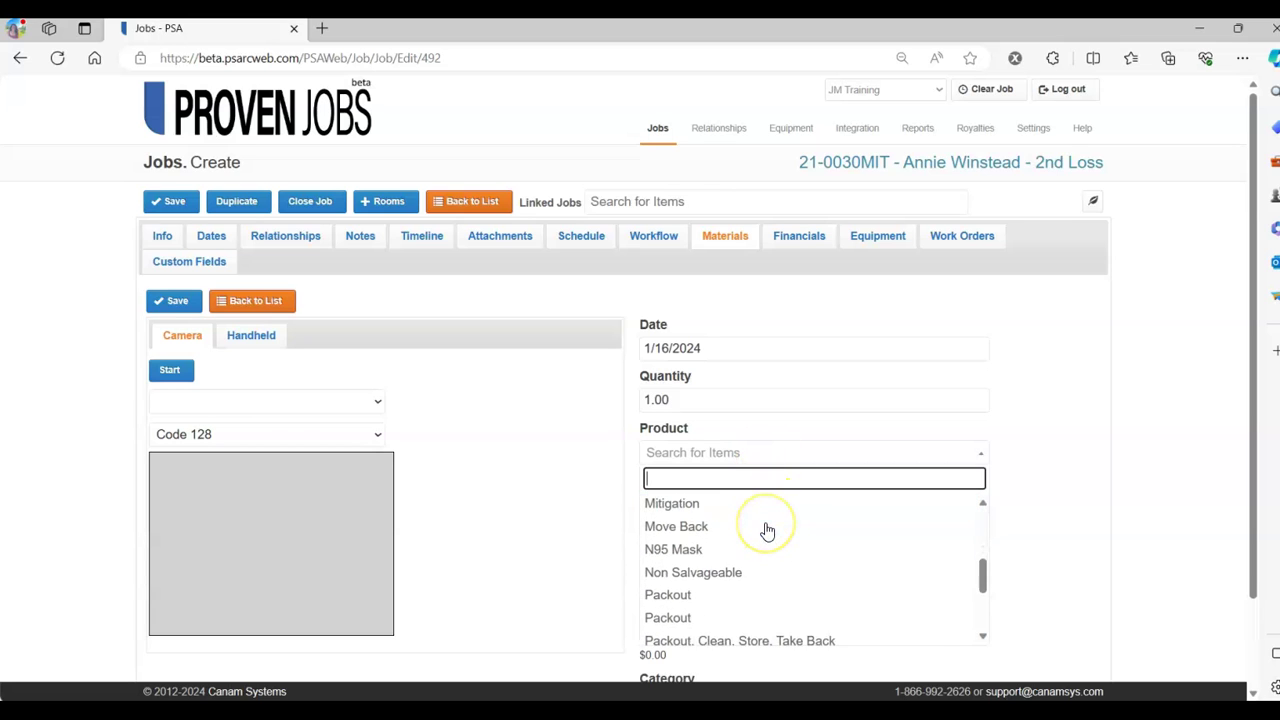
scroll(767, 530, down, 2)
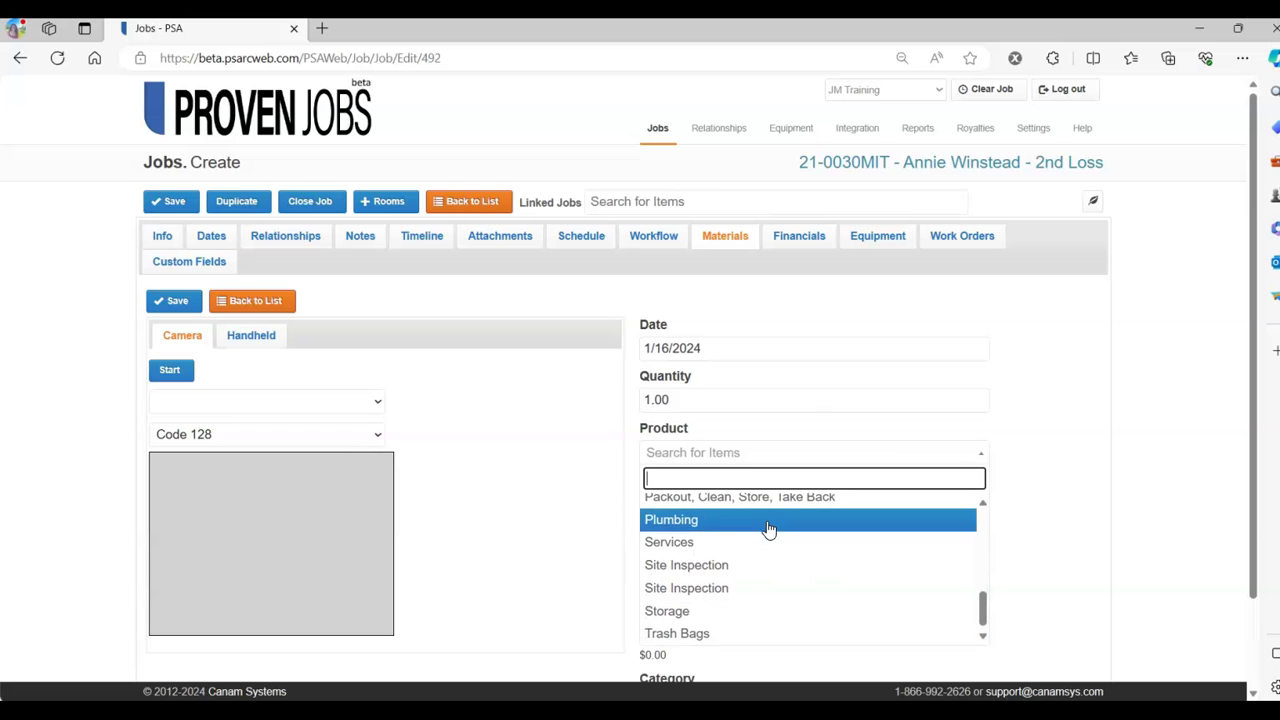
scroll(767, 526, down, 1)
click(753, 541)
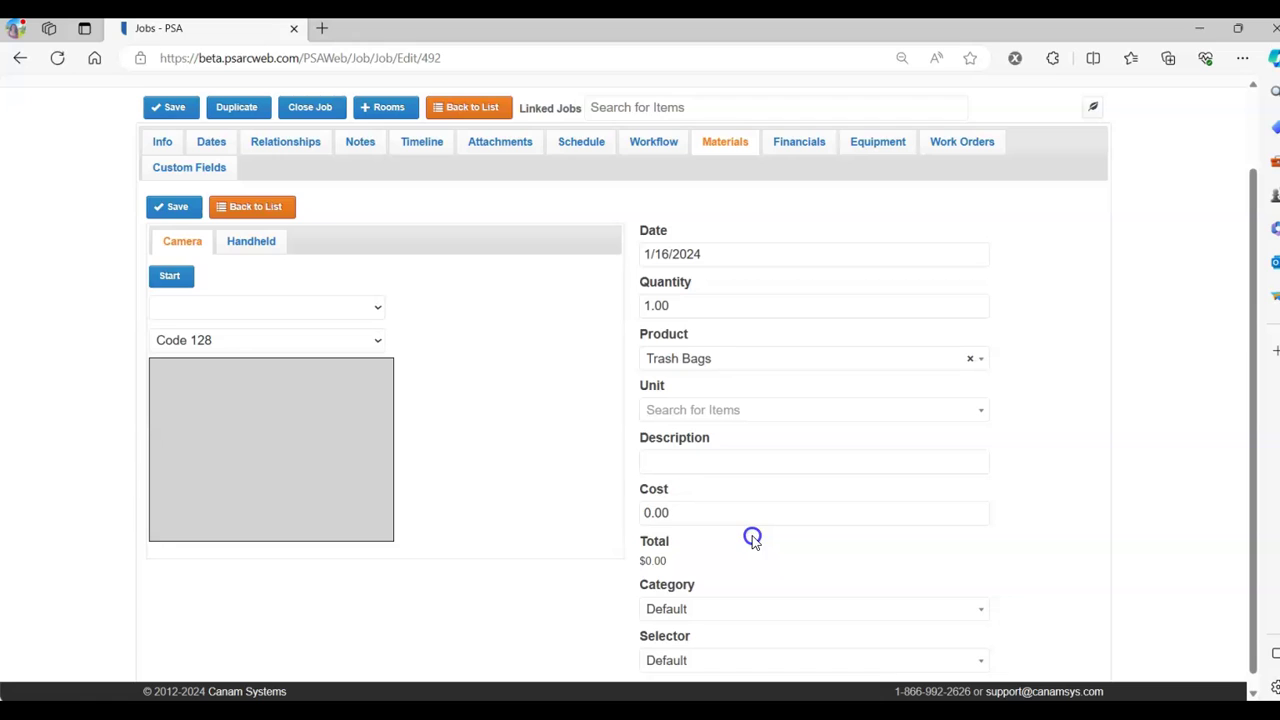
click(722, 411)
click(703, 462)
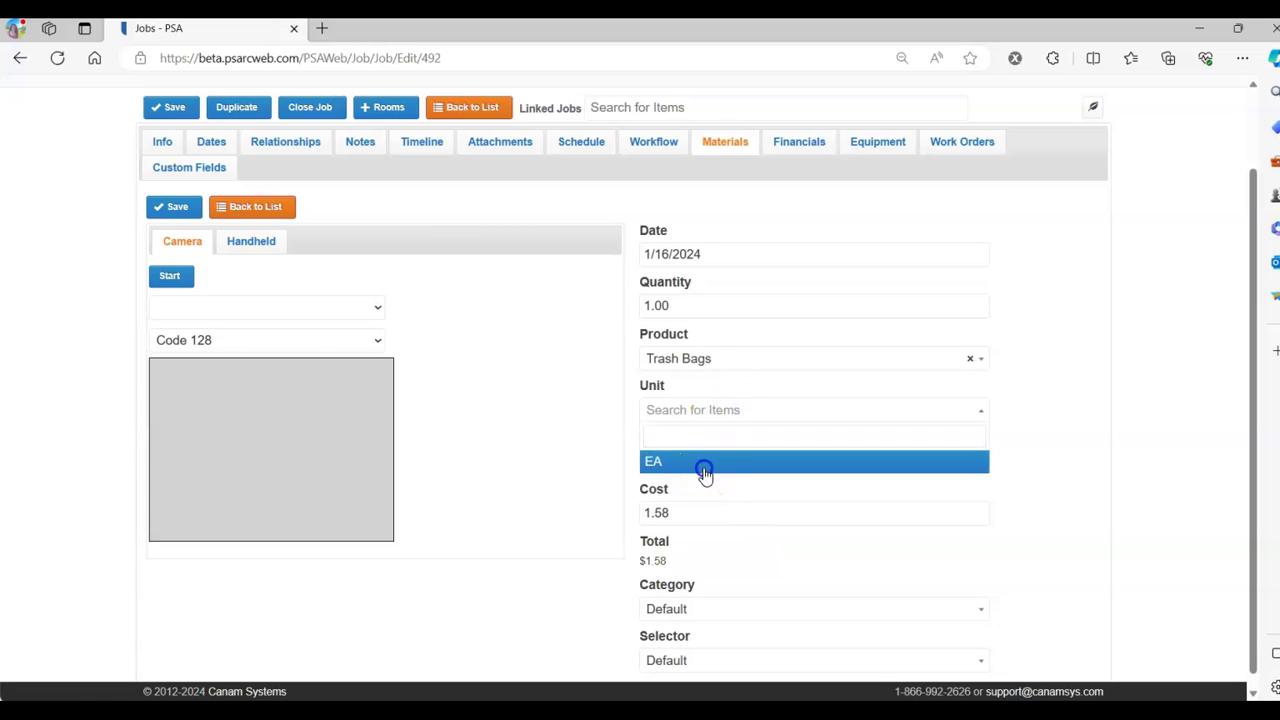
- Set the material entry's quantity to 25, its category to DMO and its selector to 1, and save it
click(697, 288)
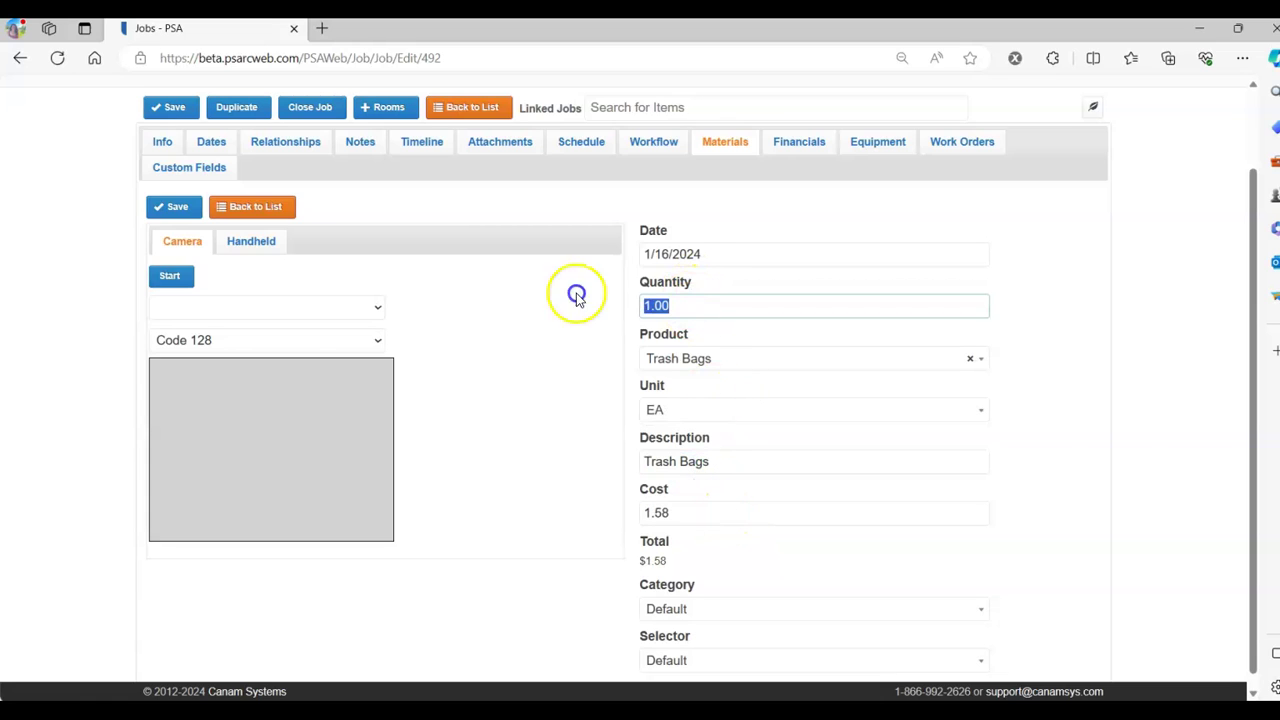
text(25)
click(1194, 514)
click(826, 600)
scroll(810, 580, down, 1)
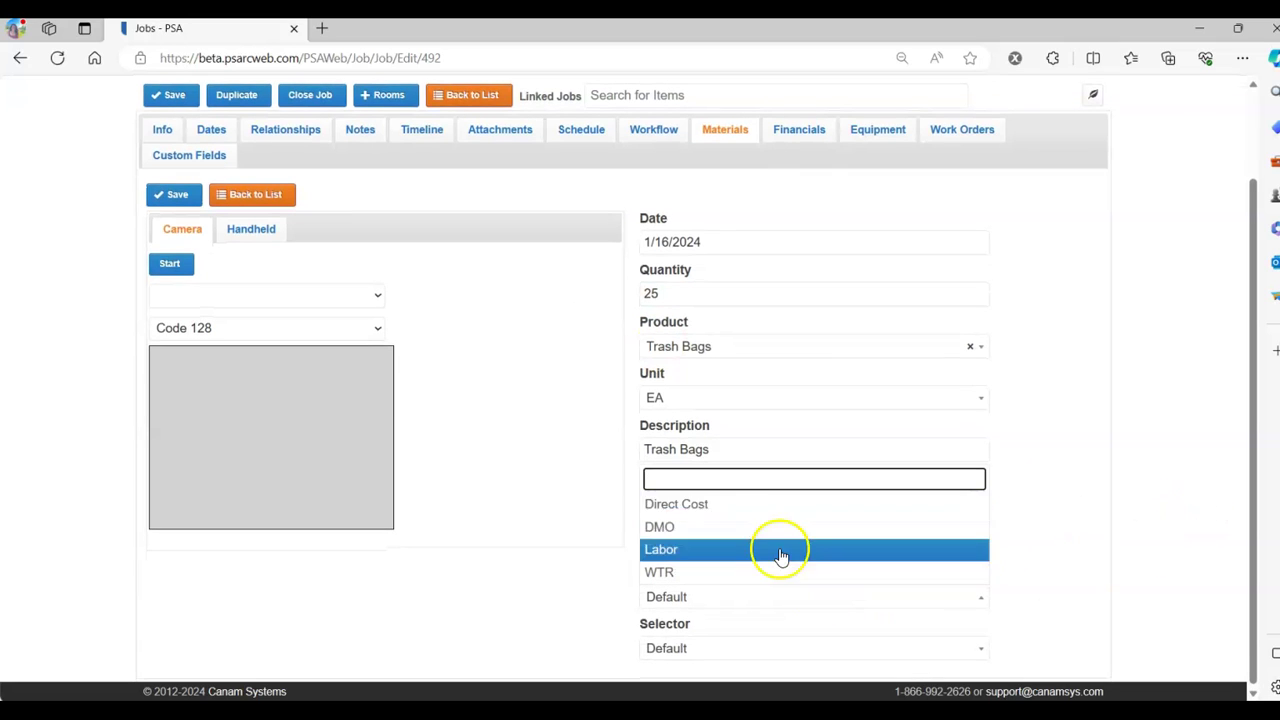
click(748, 528)
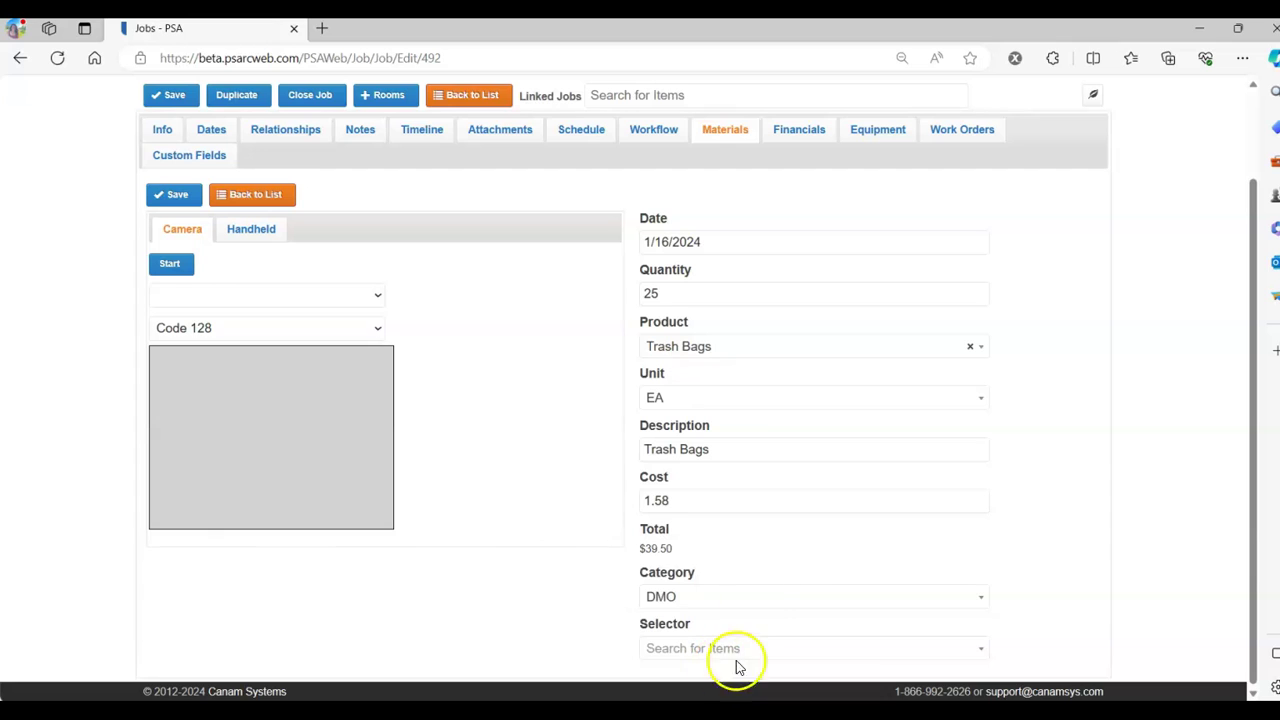
click(720, 648)
click(712, 624)
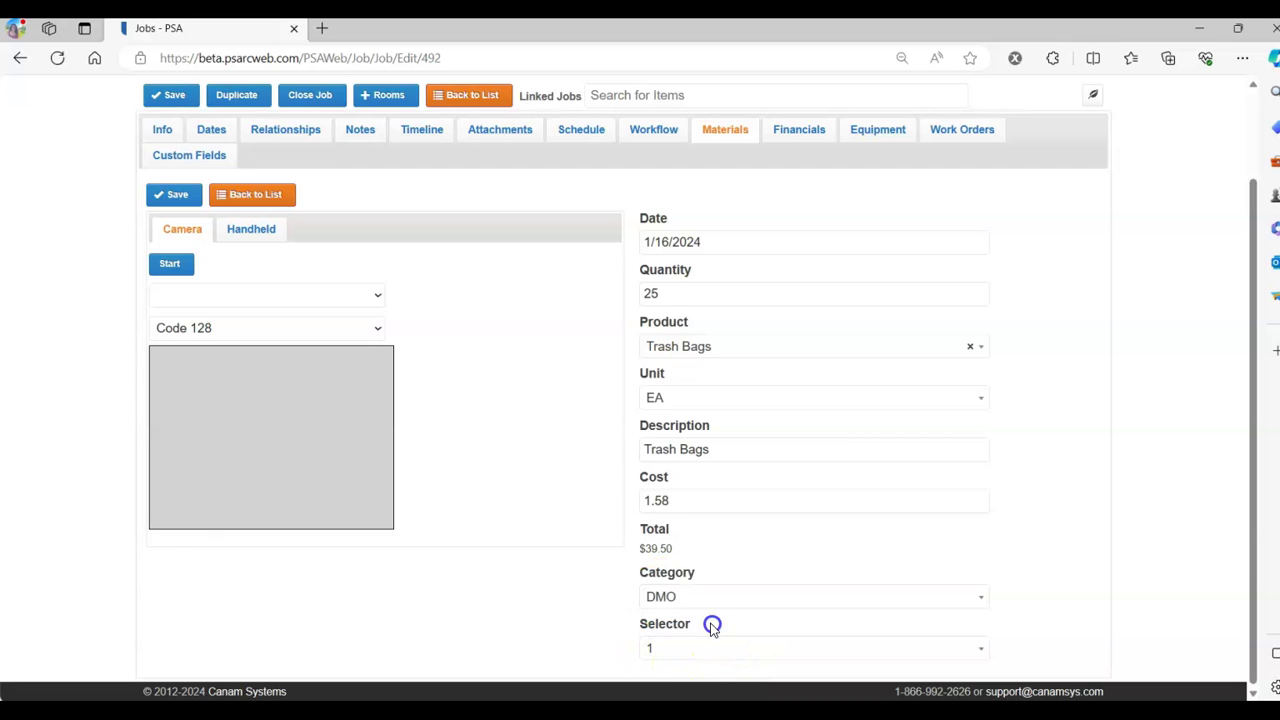
click(174, 195)
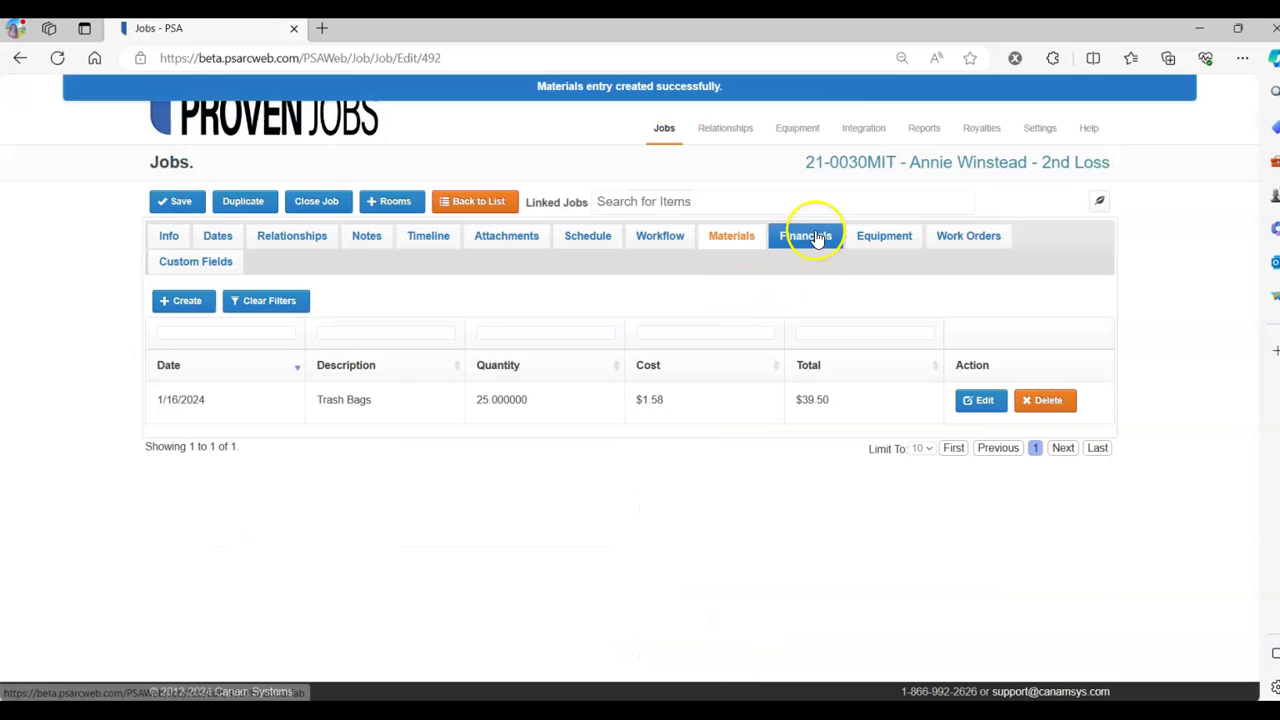
- Refresh the job's financials and check the Trash Bags cost entry and the actual versus estimated totals
click(815, 238)
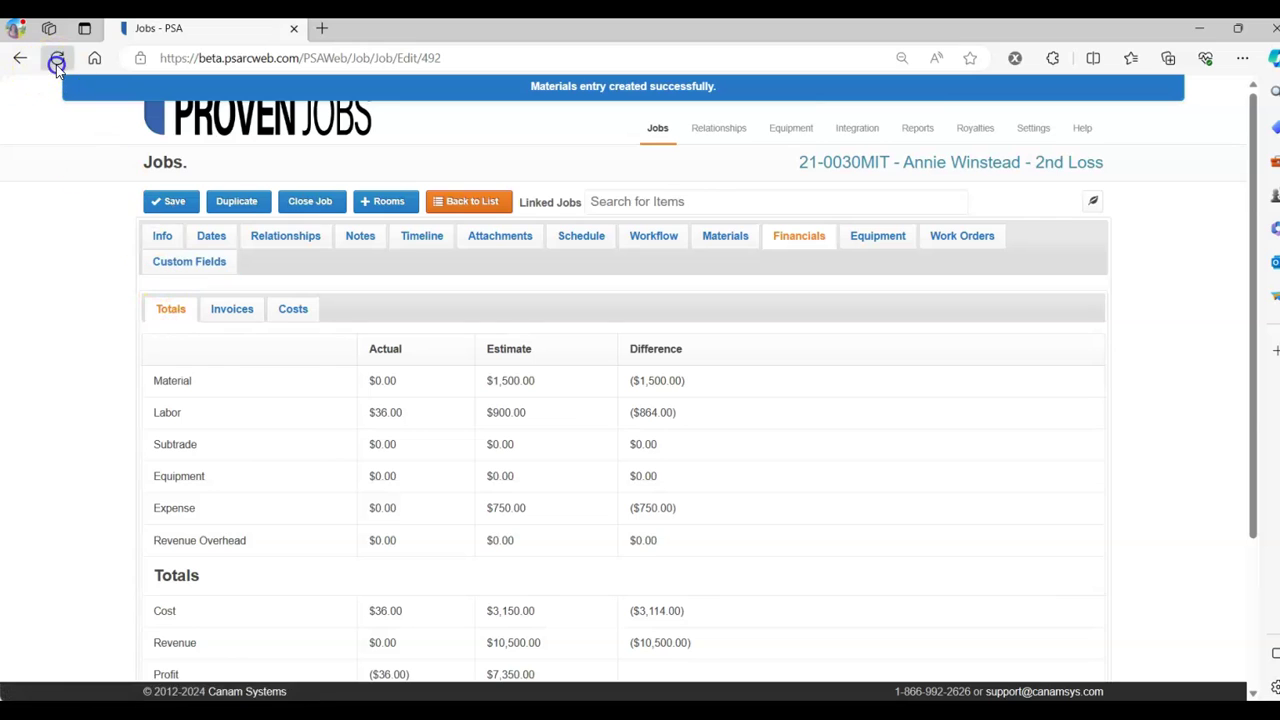
click(284, 315)
click(296, 310)
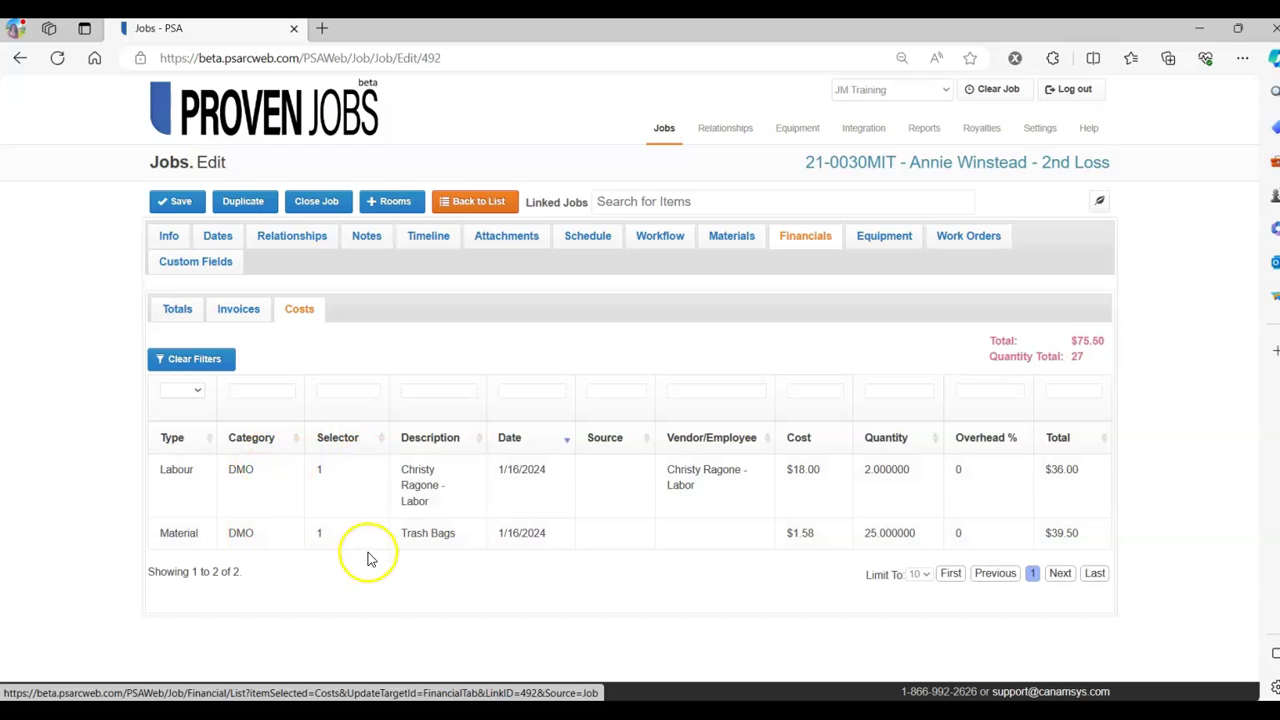
click(177, 309)
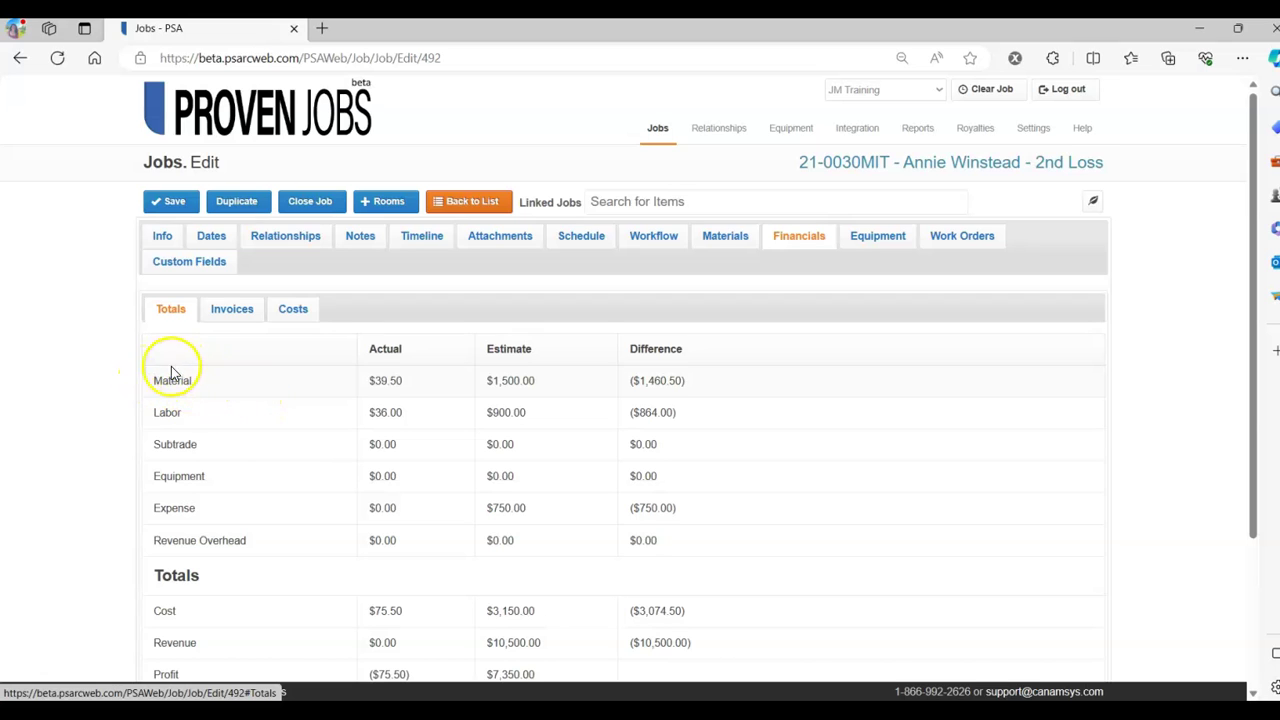
- Generate the Actual Cost Summary report for job 21-0030MIT from the reports list
mouse_move(940, 138)
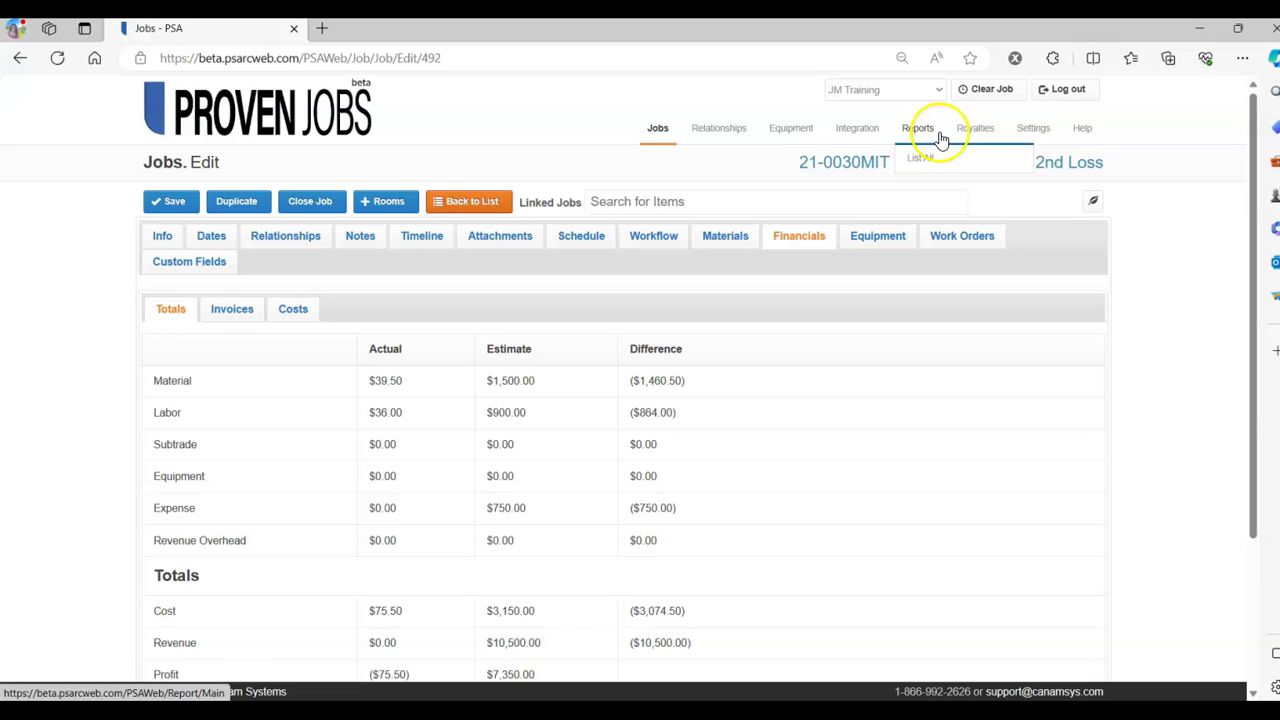
click(917, 161)
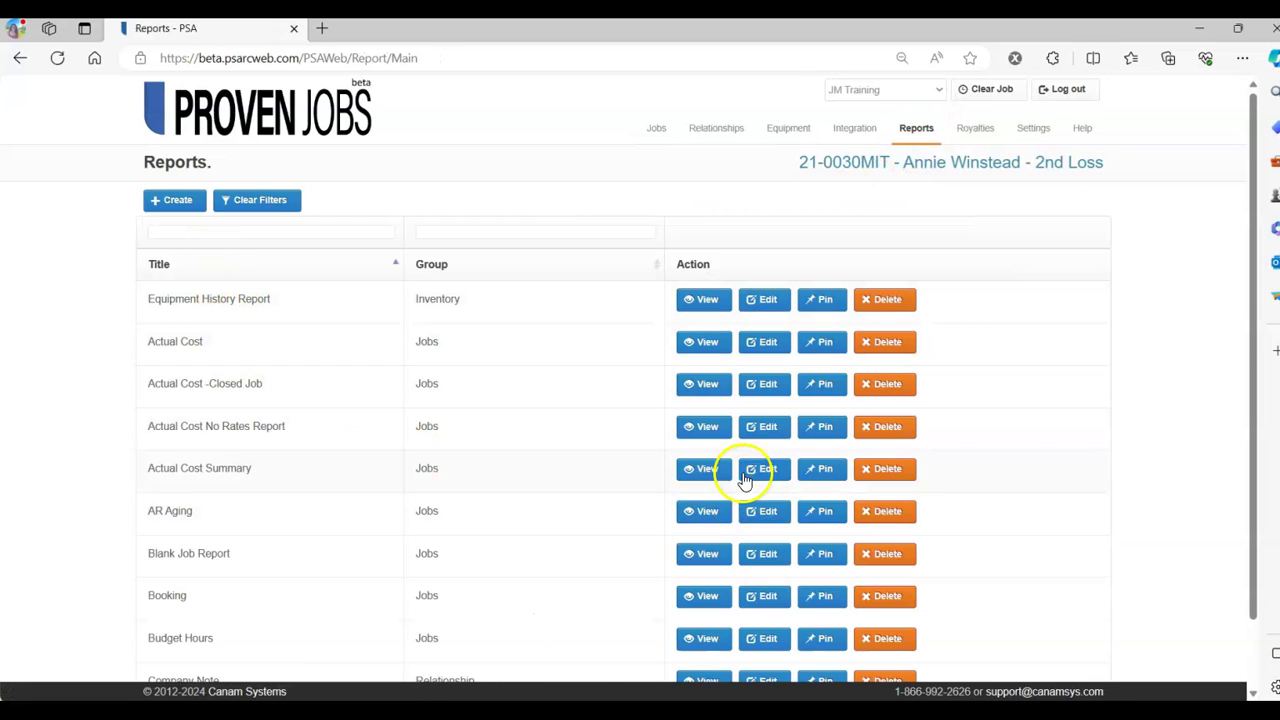
click(705, 468)
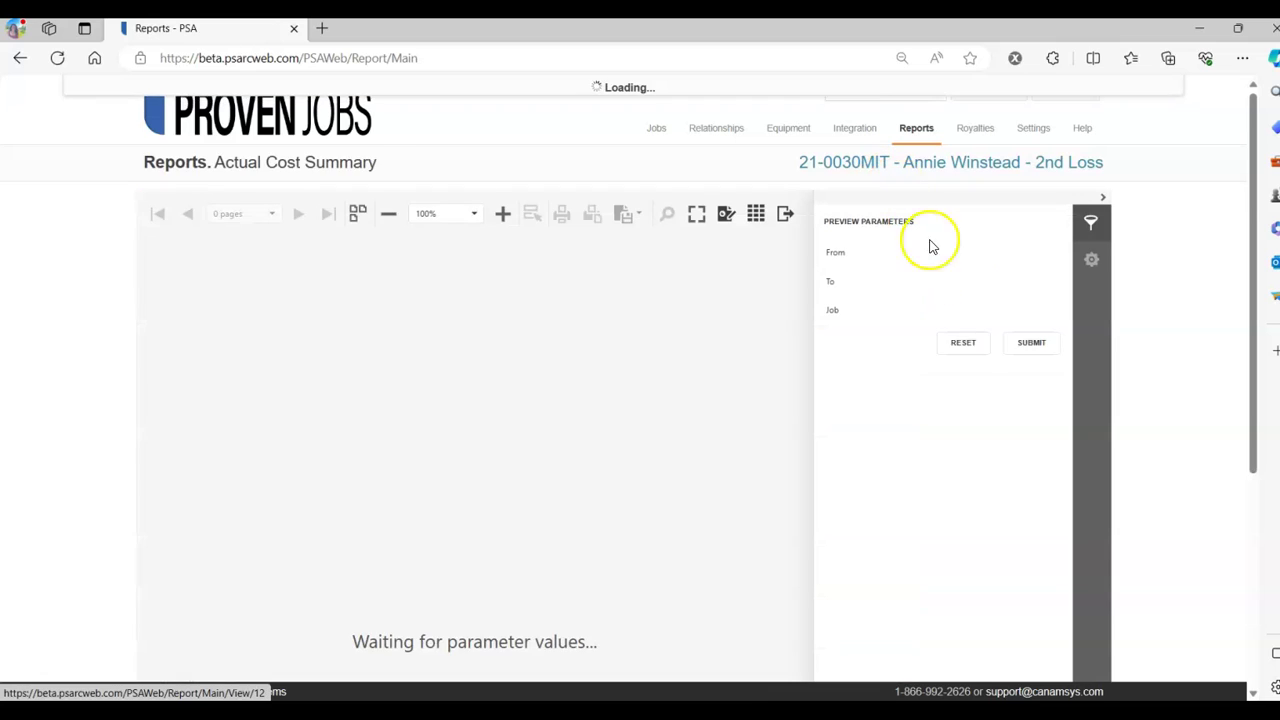
click(968, 310)
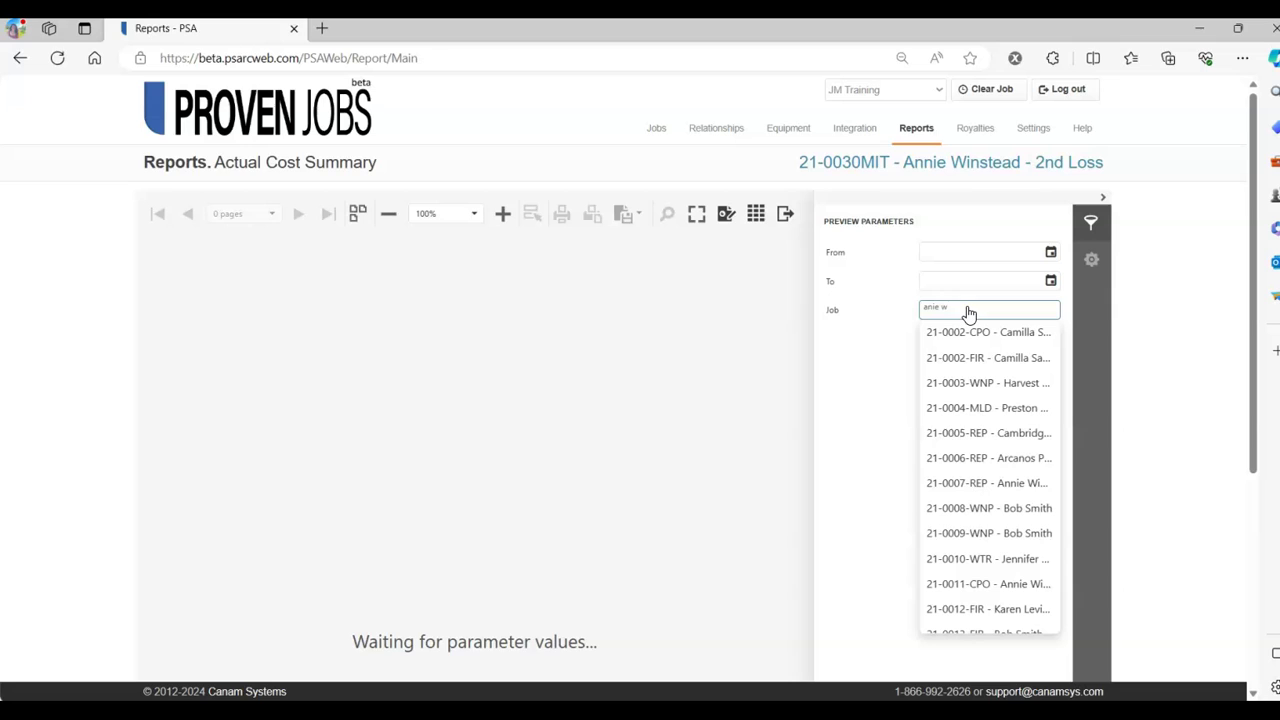
text(annie)
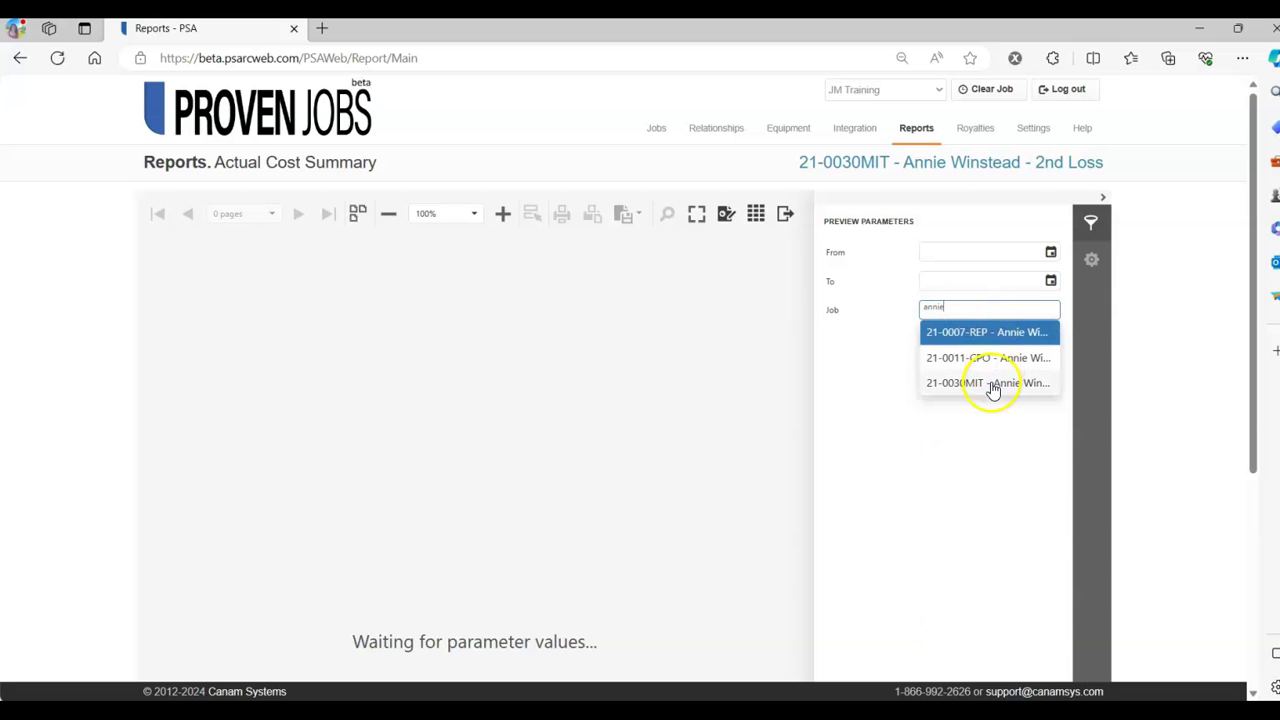
click(993, 385)
click(1031, 367)
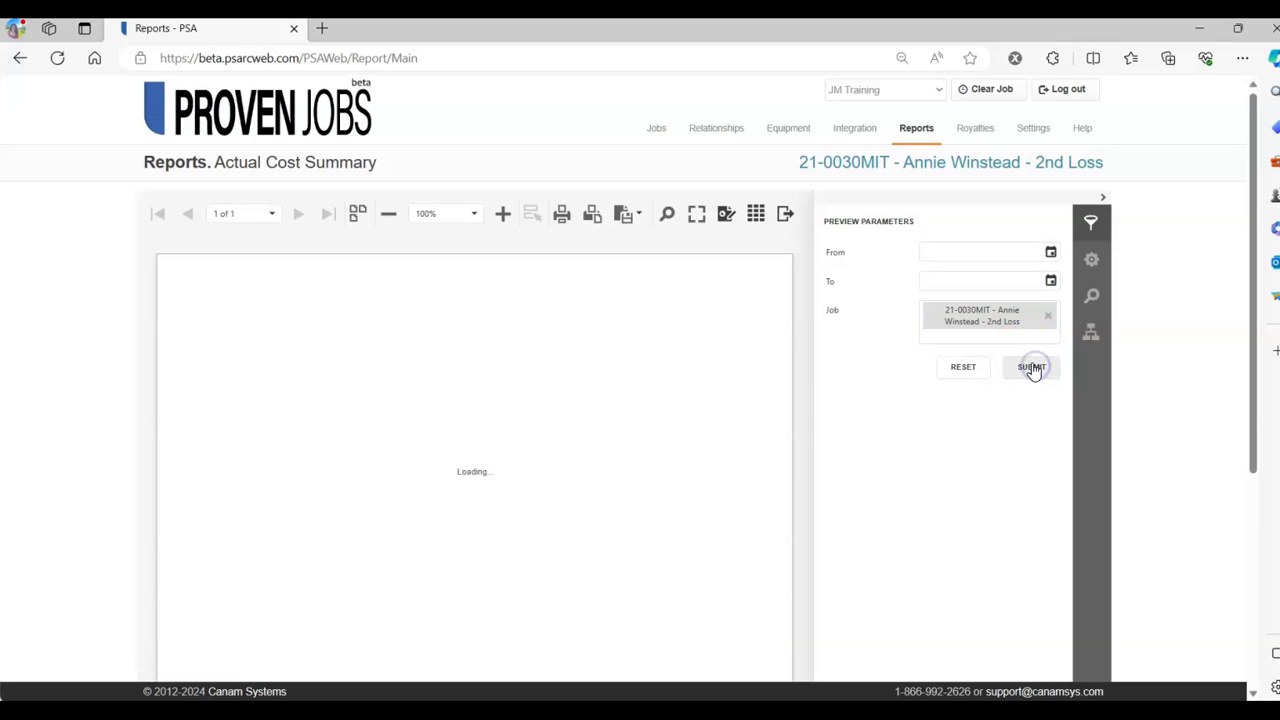
- Collapse the report parameters, review the DMO category's estimated, actual and variance figures, and switch the report to full screen
click(1102, 197)
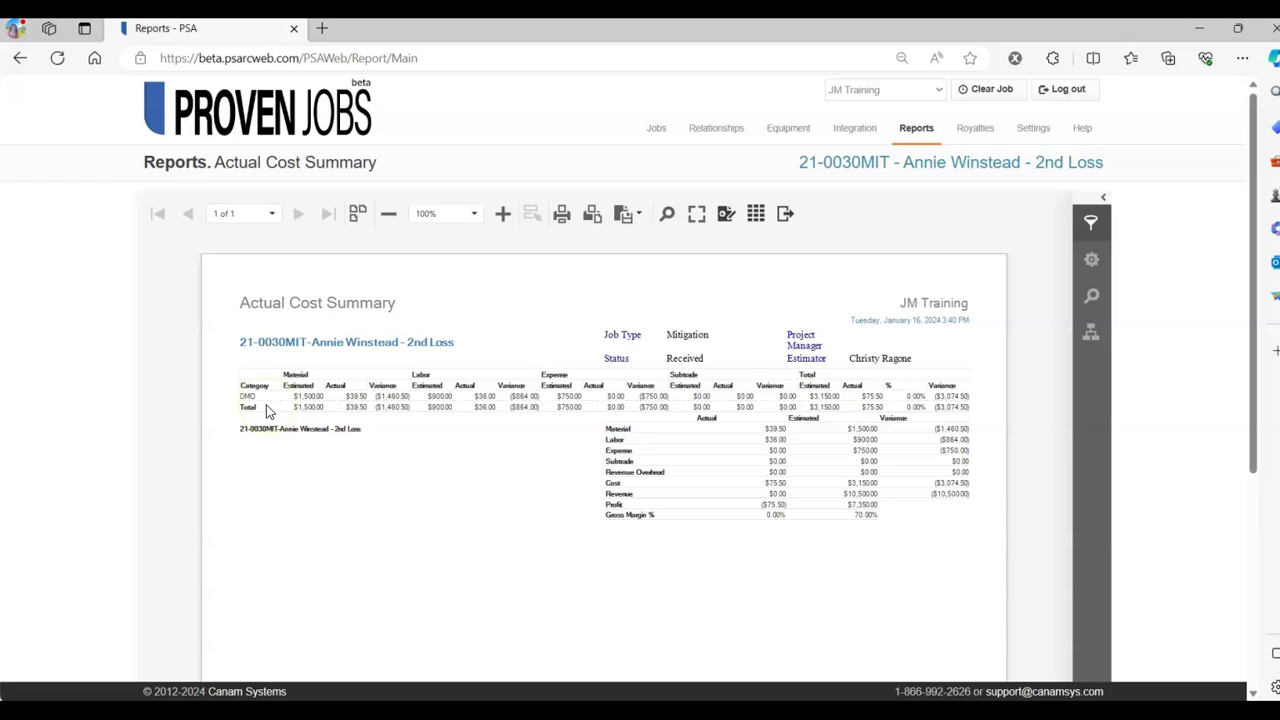
click(295, 399)
click(697, 213)
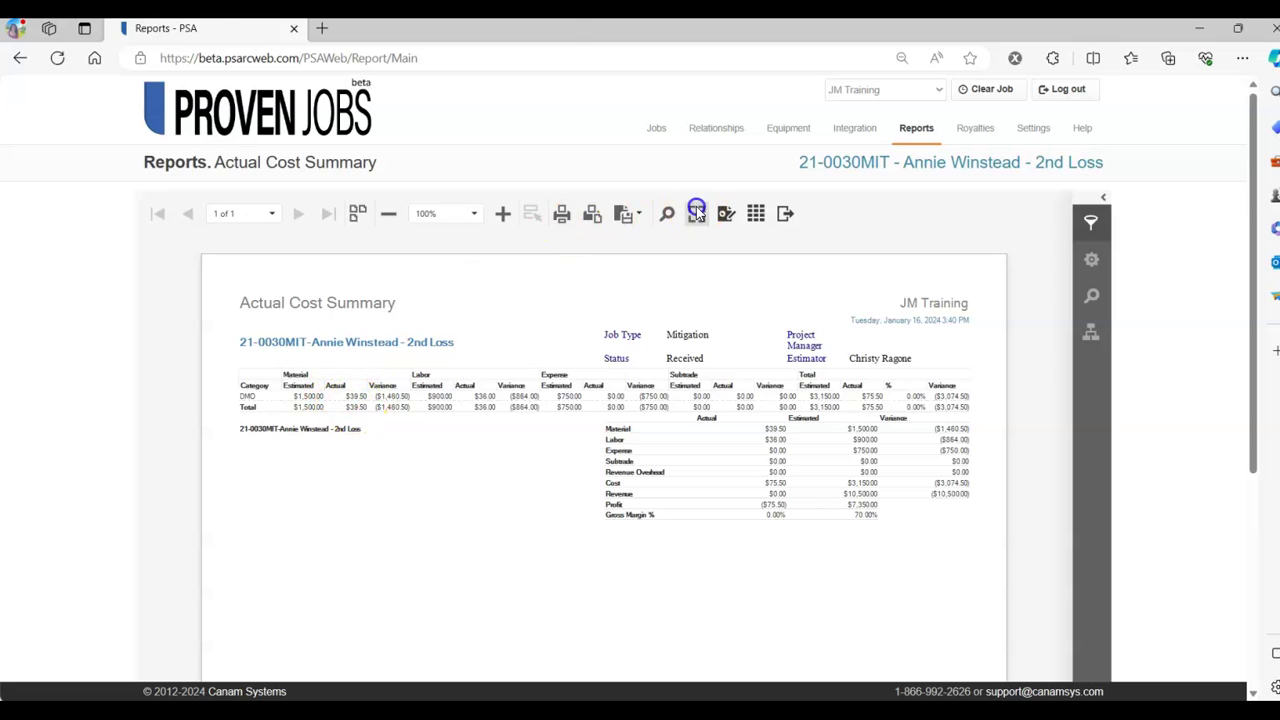
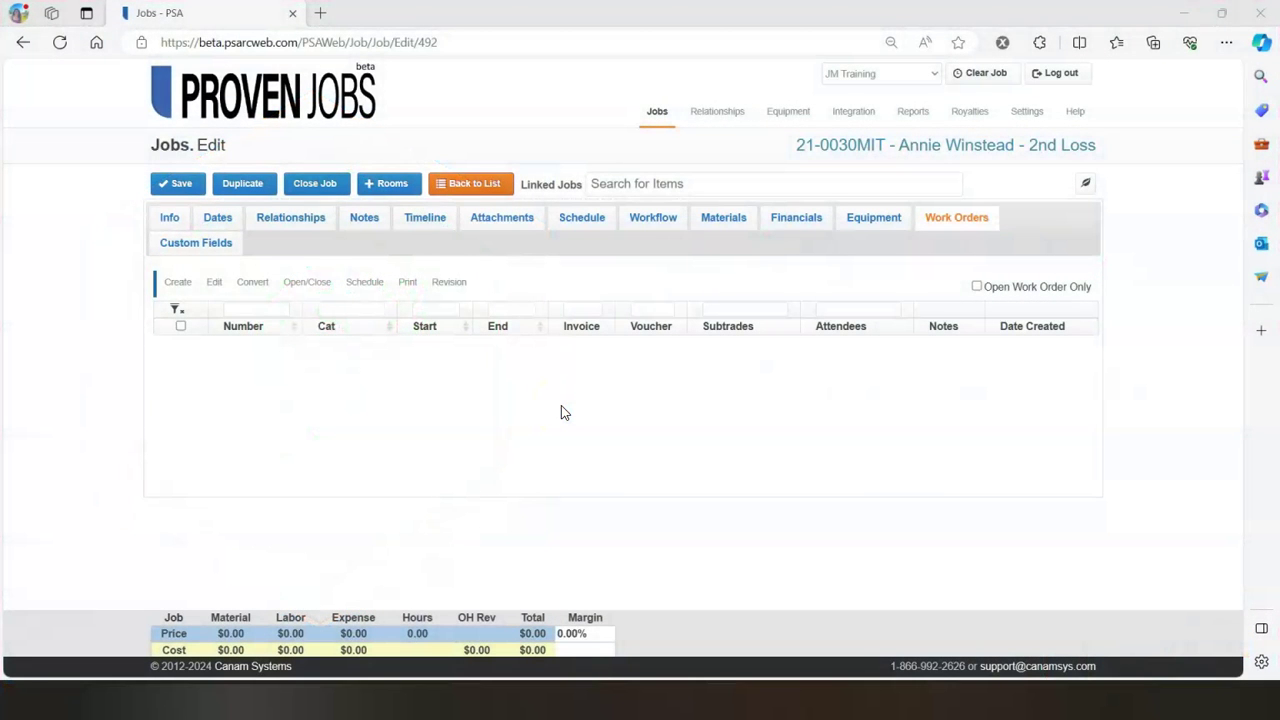
- Create a new work order on the job, add a line item to it, and expand the line's details
click(177, 281)
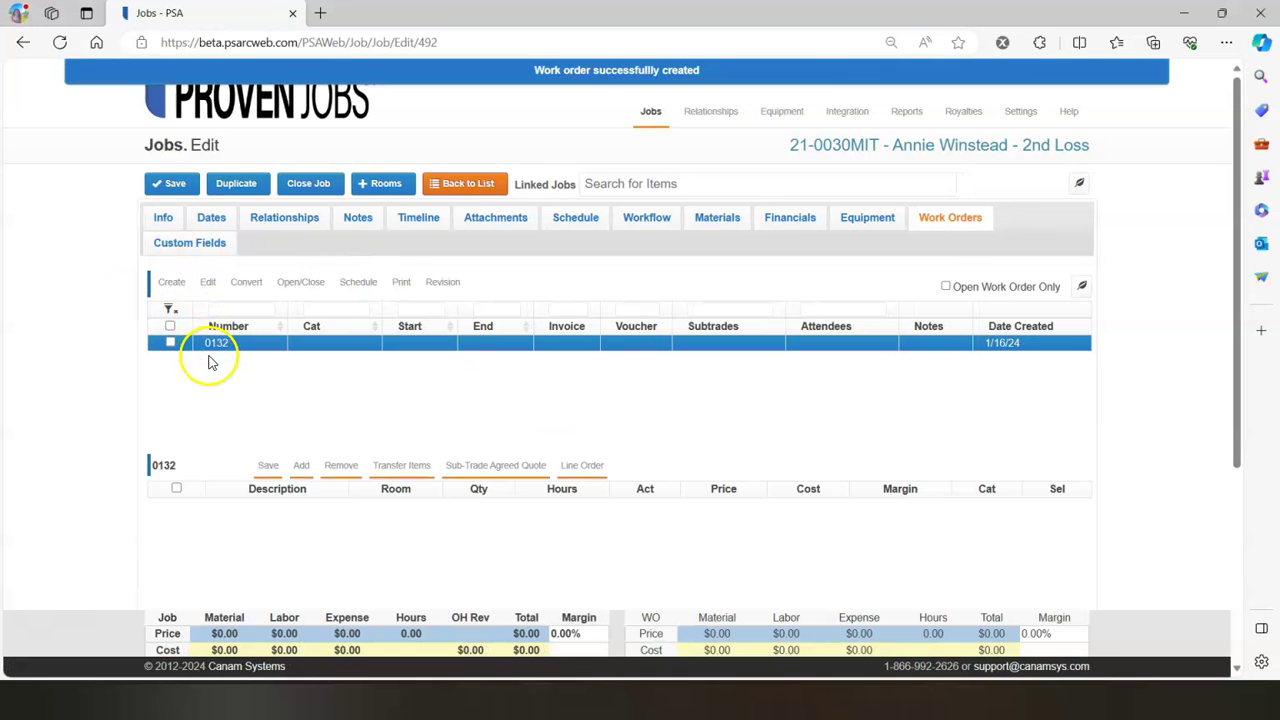
click(301, 465)
scroll(533, 487, down, 1)
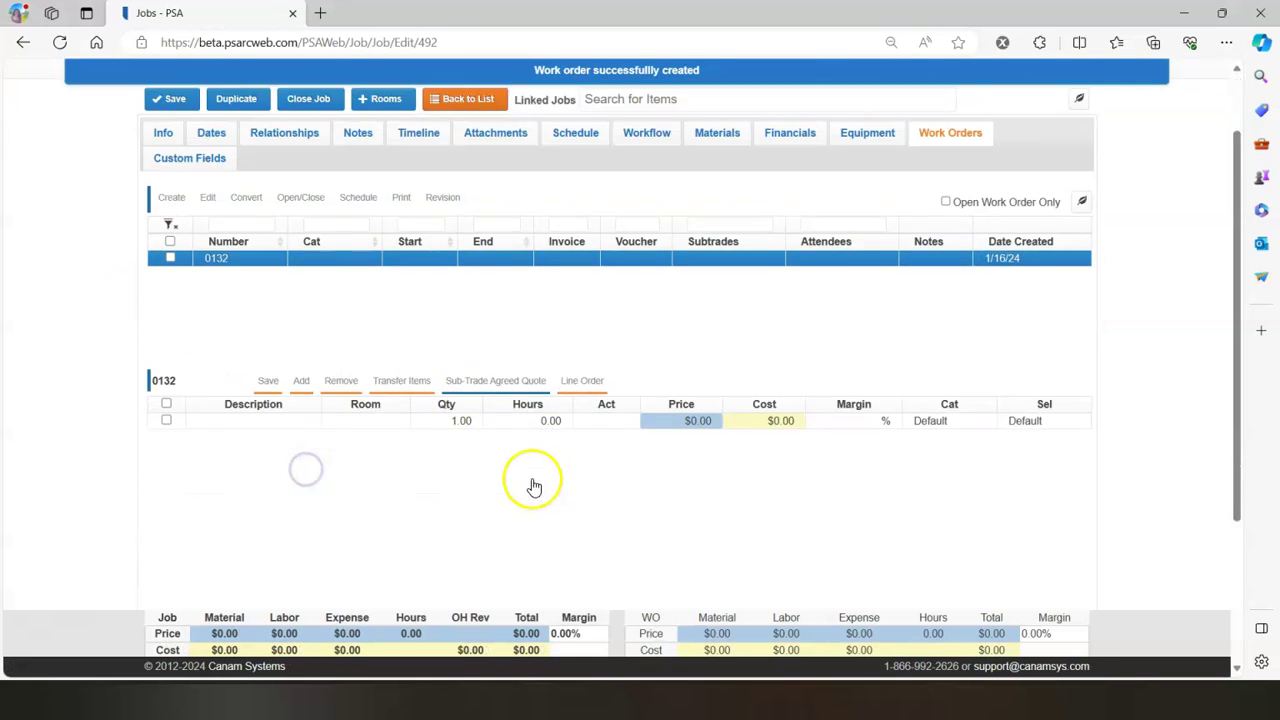
scroll(533, 487, down, 1)
click(283, 322)
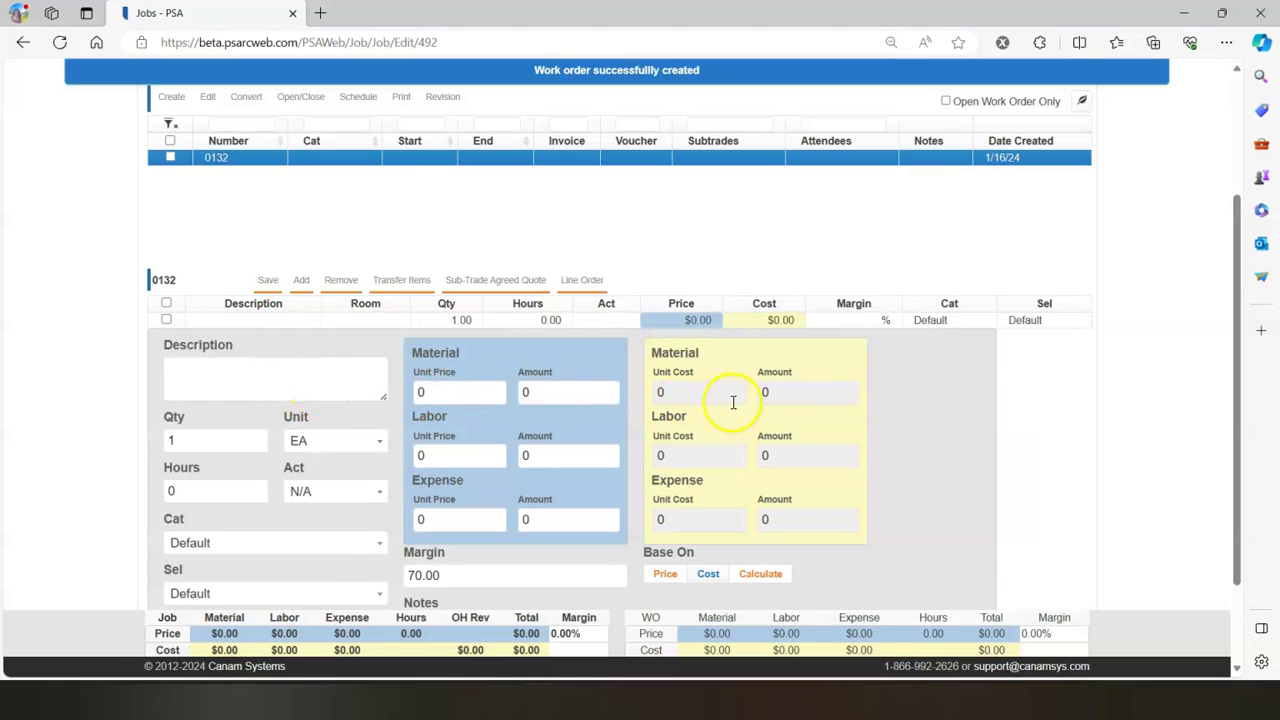
- Enter "Estimate Revenue" as the new line item's description
click(323, 387)
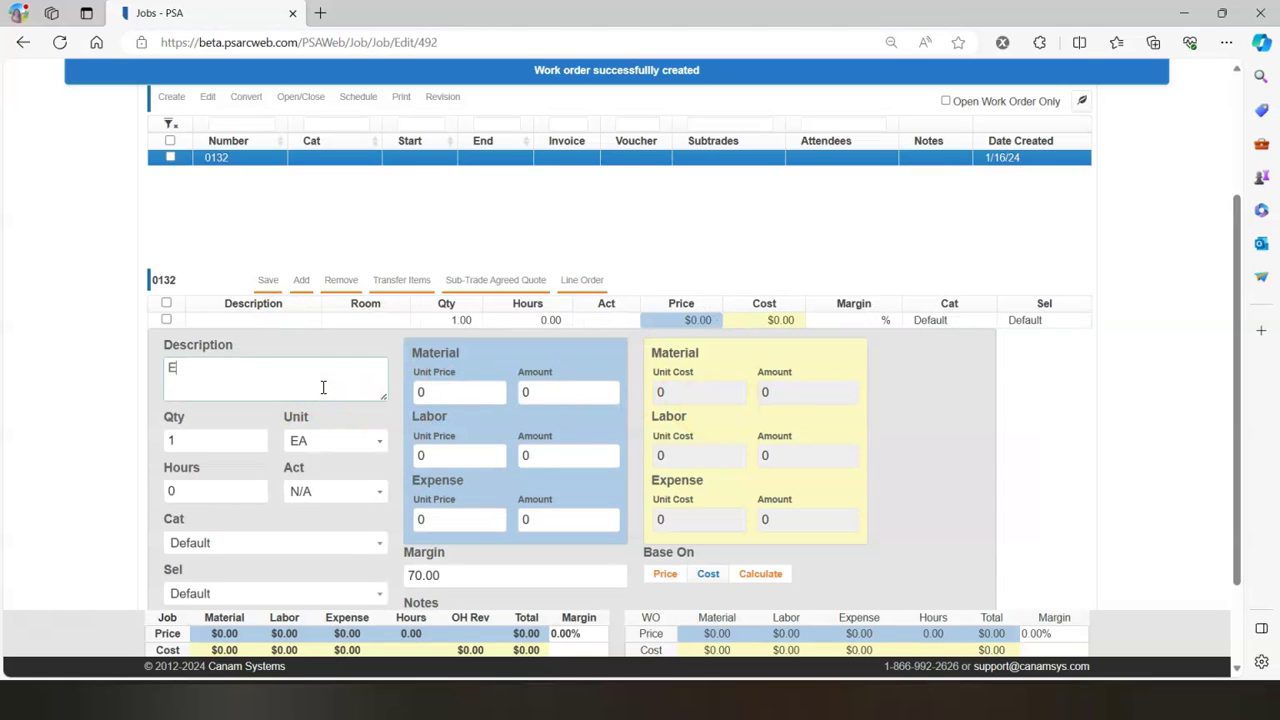
text(Estimate Work)
key(BackSpace)
key(BackSpace)
key(BackSpace)
key(BackSpace)
key(BackSpace)
text(Revenue)
- Base the Estimate Revenue line on cost and set its material cost amount to 500.00
scroll(845, 475, down, 1)
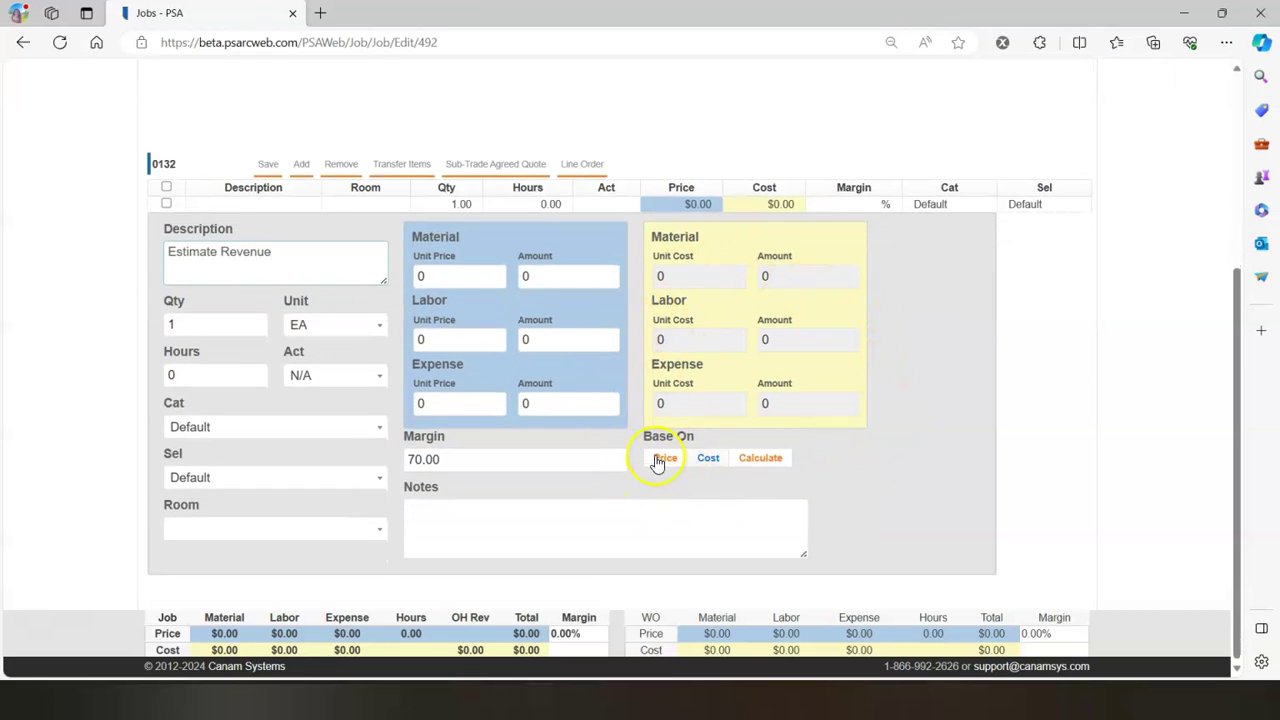
click(711, 462)
click(711, 464)
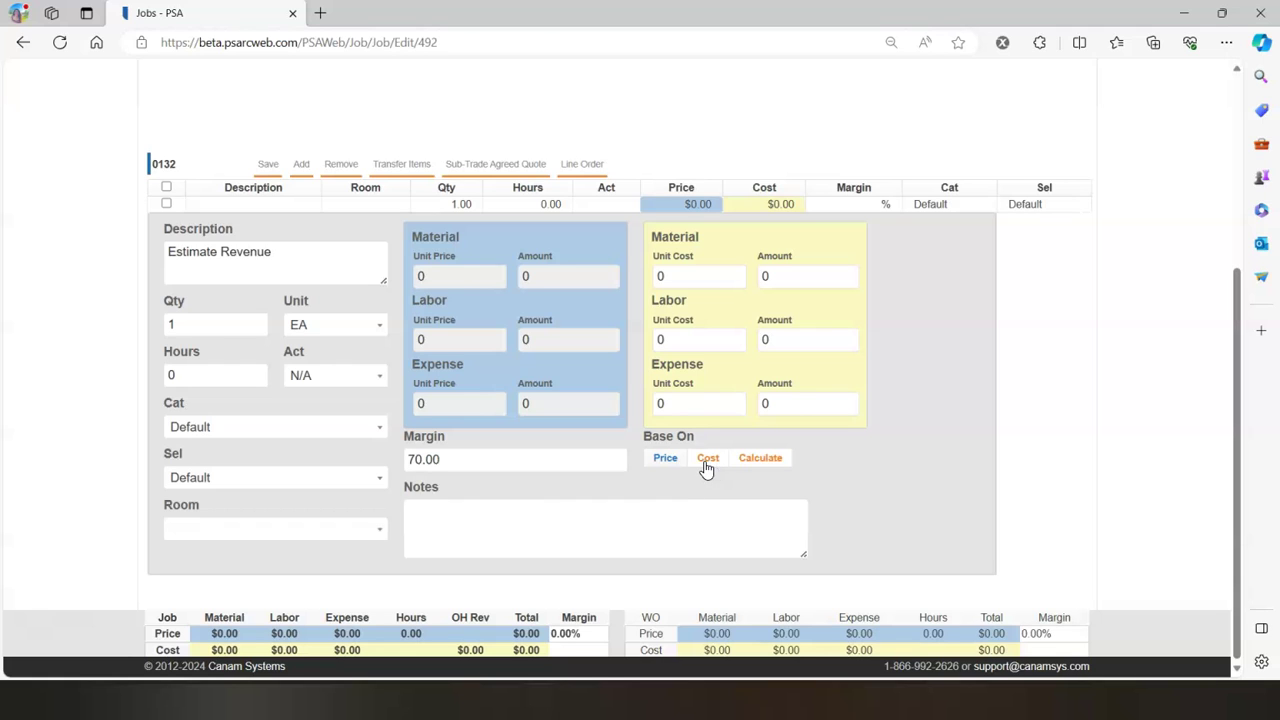
click(716, 457)
click(790, 280)
click(787, 281)
text(500.00)
- Set the line's labor cost amount to 1500.00 and its expense cost amount to 150.00
click(800, 347)
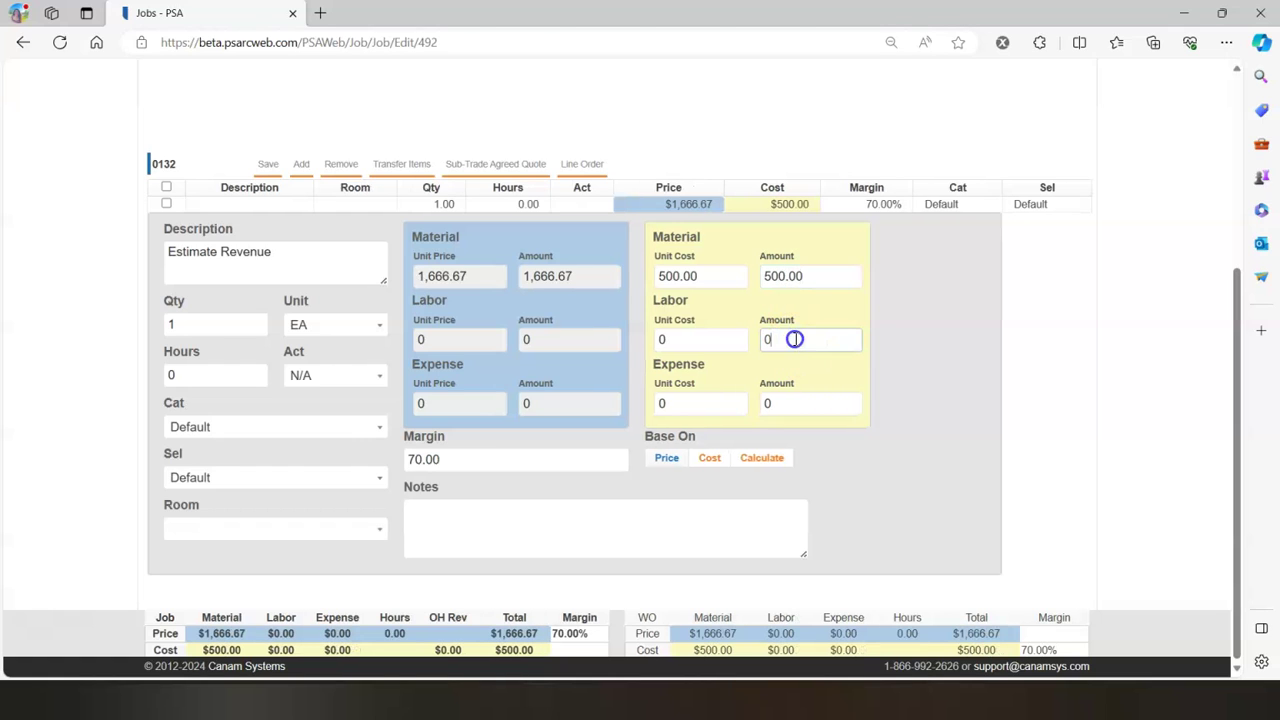
text(1500.00)
click(803, 405)
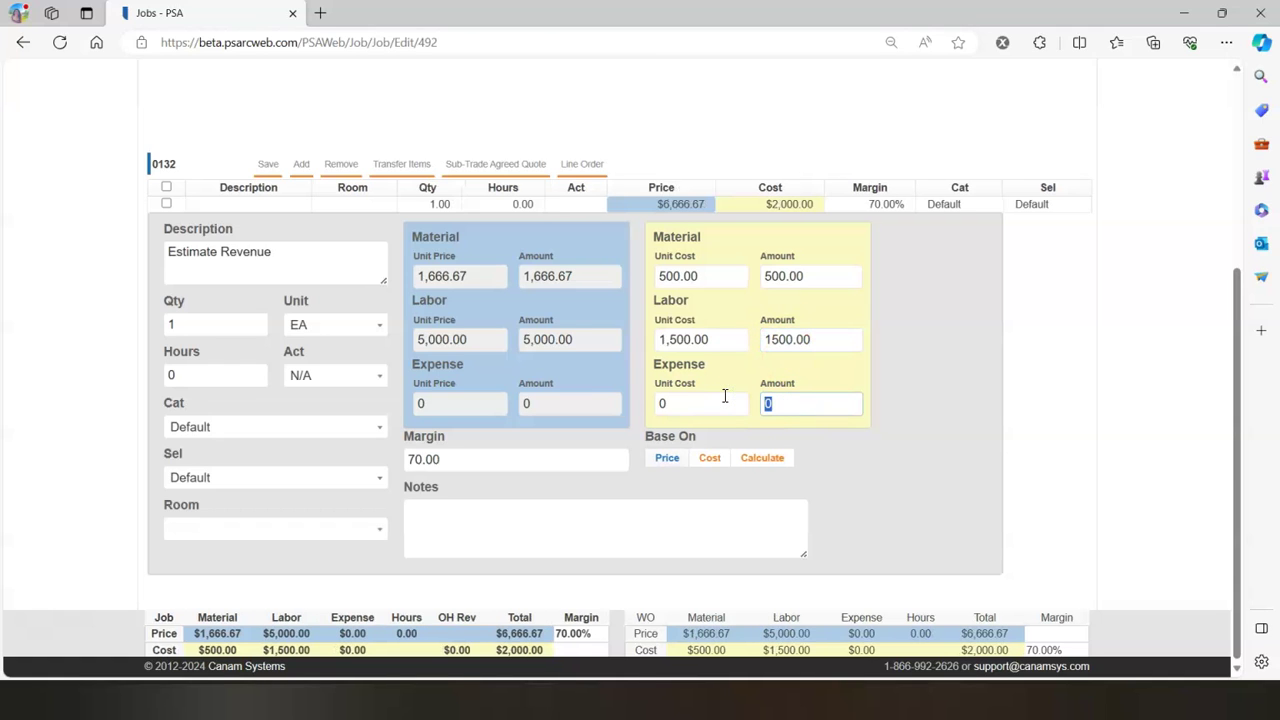
text(150.00)
key(Tab)
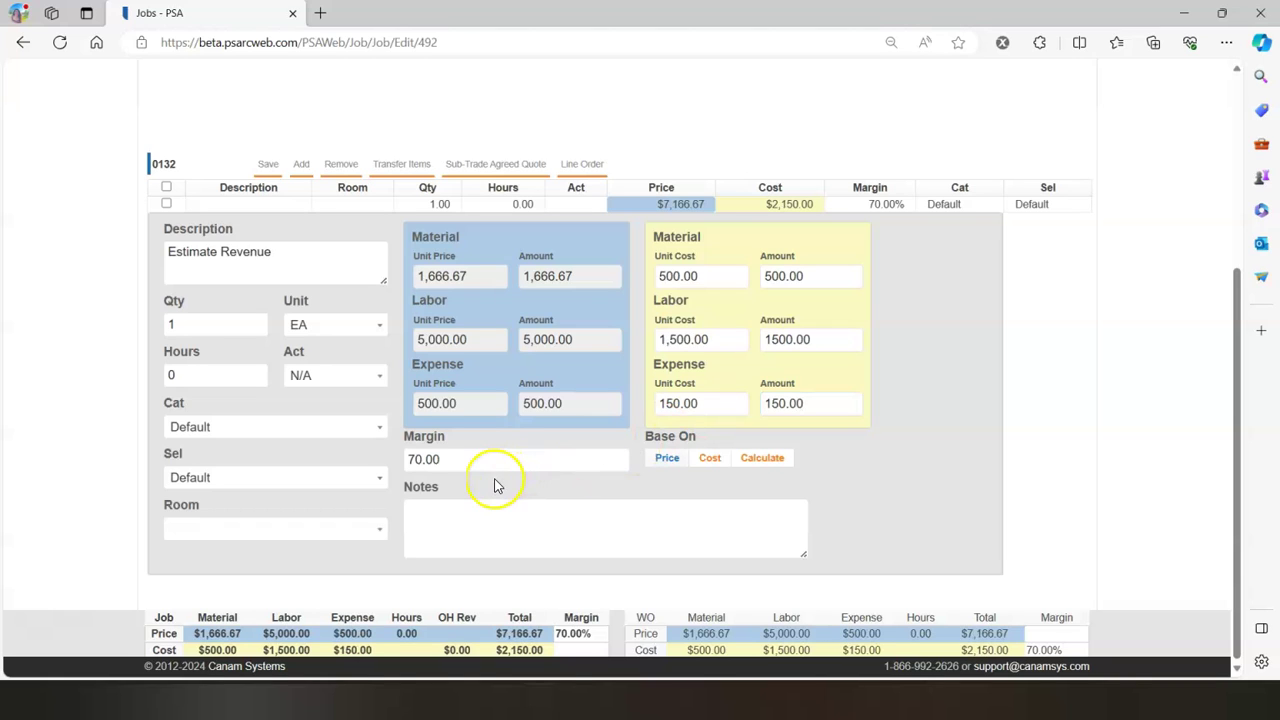
- Set the Estimate Revenue line's margin to 40 percent so its prices recalculate
drag(480, 463, 375, 465)
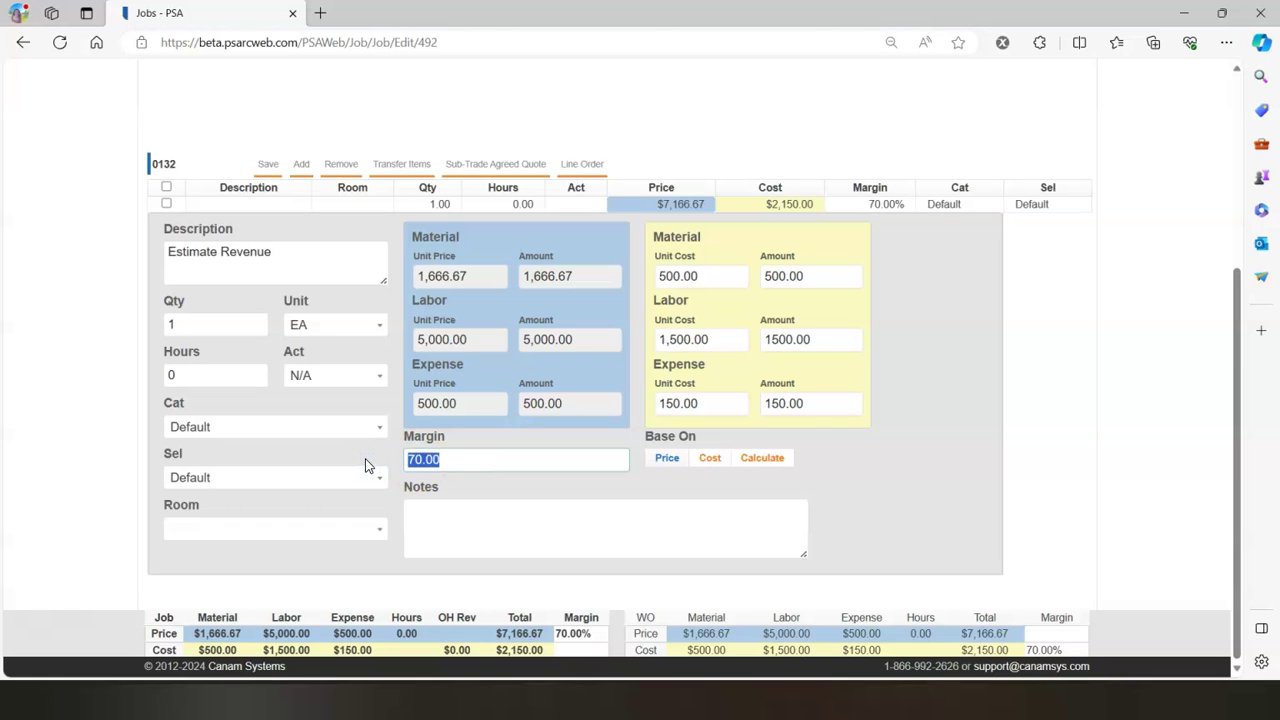
text(40)
key(Tab)
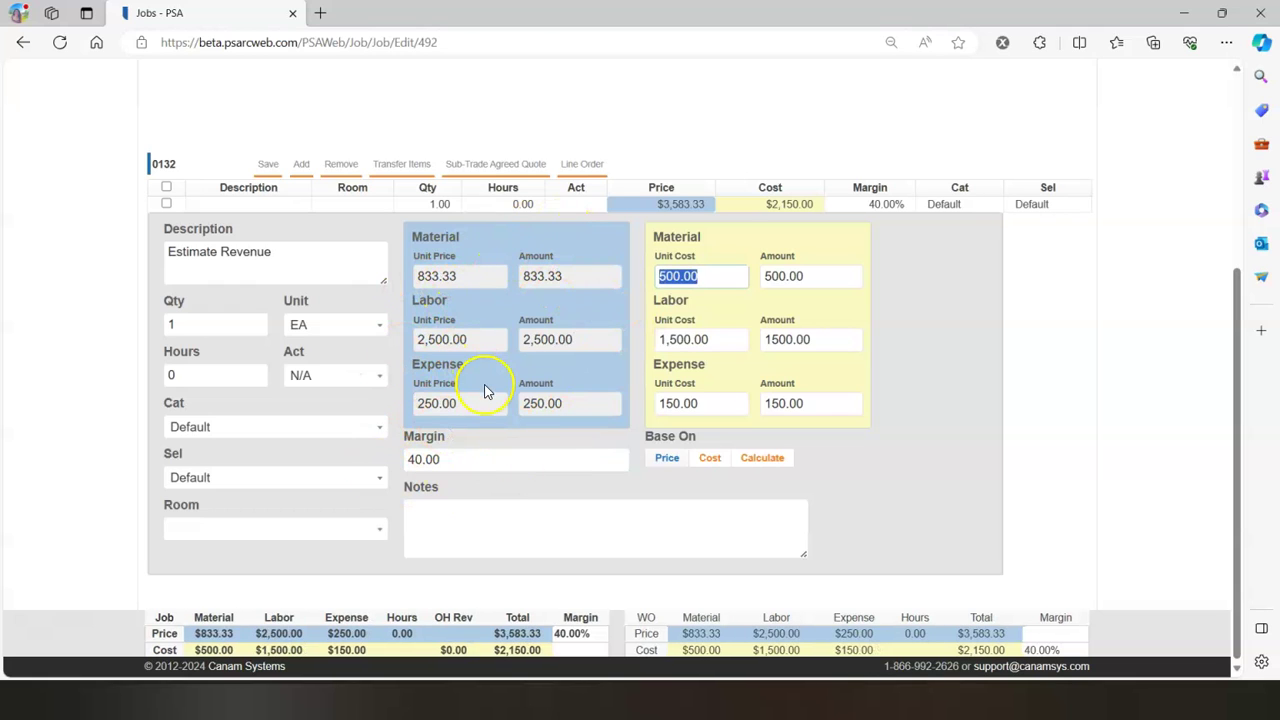
- Set the Estimate Revenue line's margin to 48 percent
click(490, 504)
click(440, 460)
text(48)
key(Tab)
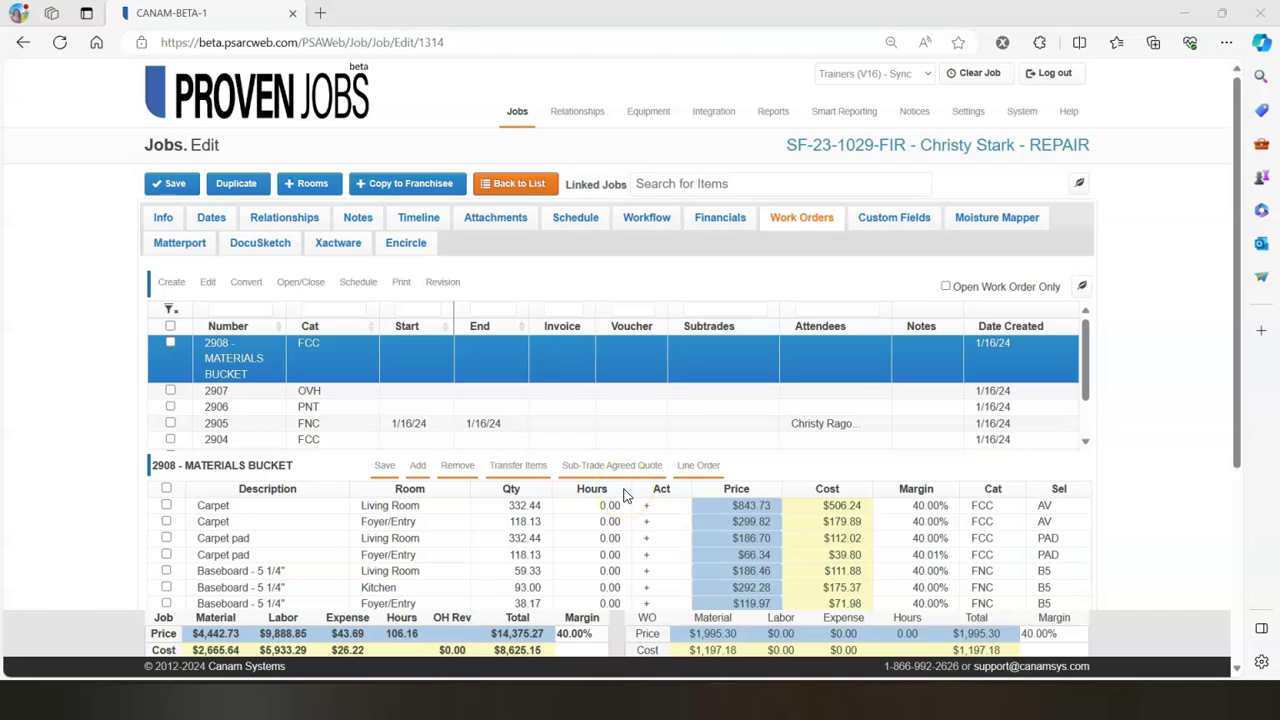
- View the repair job's estimate revisions and examine each revision's estimated revenue
click(443, 283)
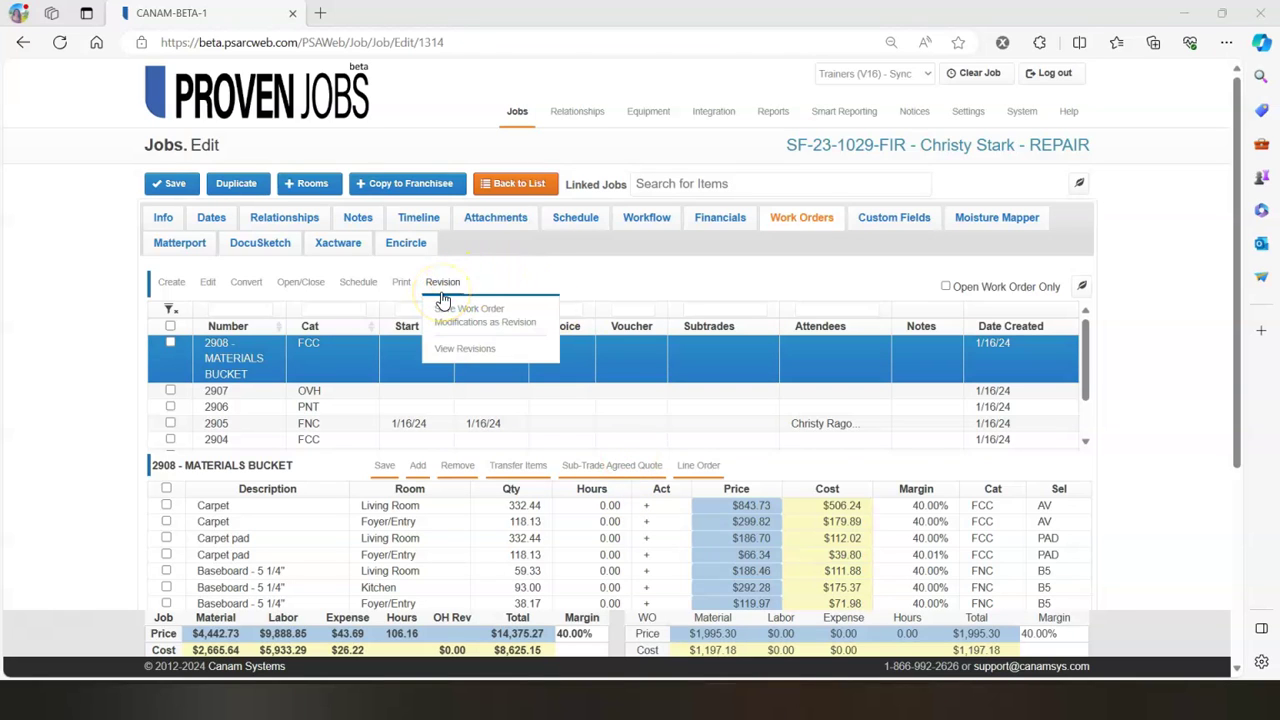
click(443, 287)
click(446, 291)
click(449, 353)
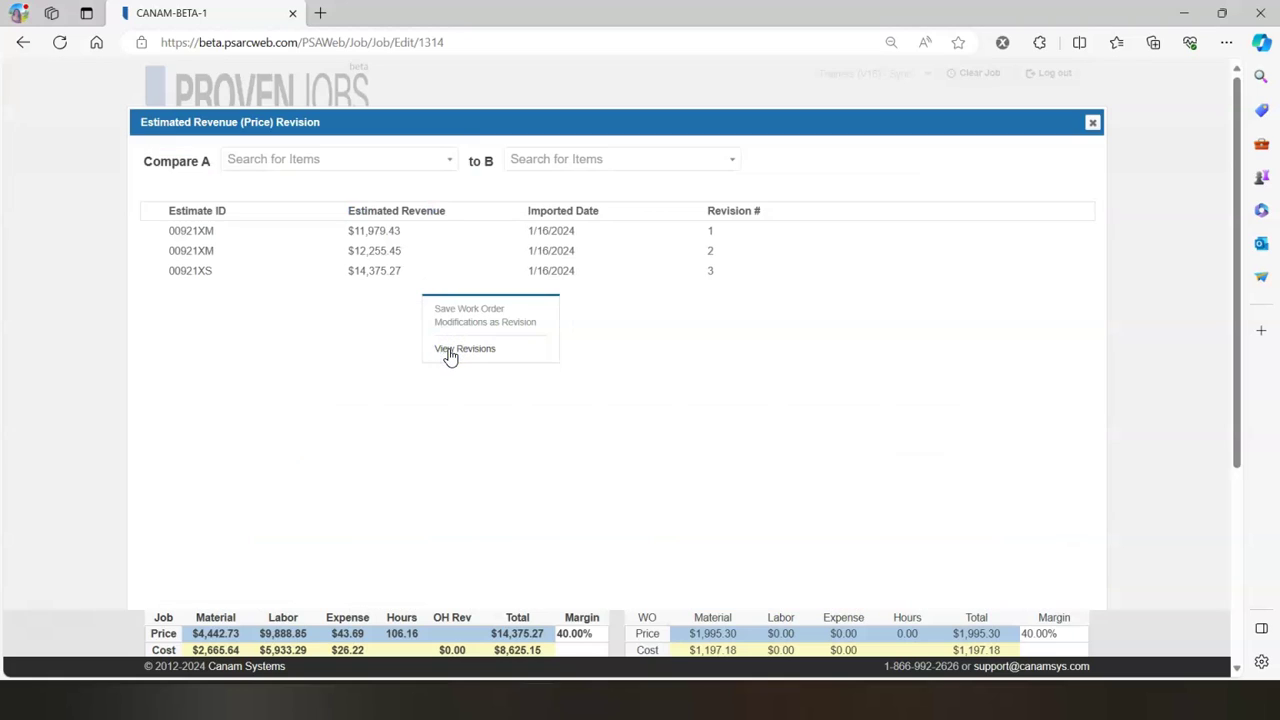
click(325, 251)
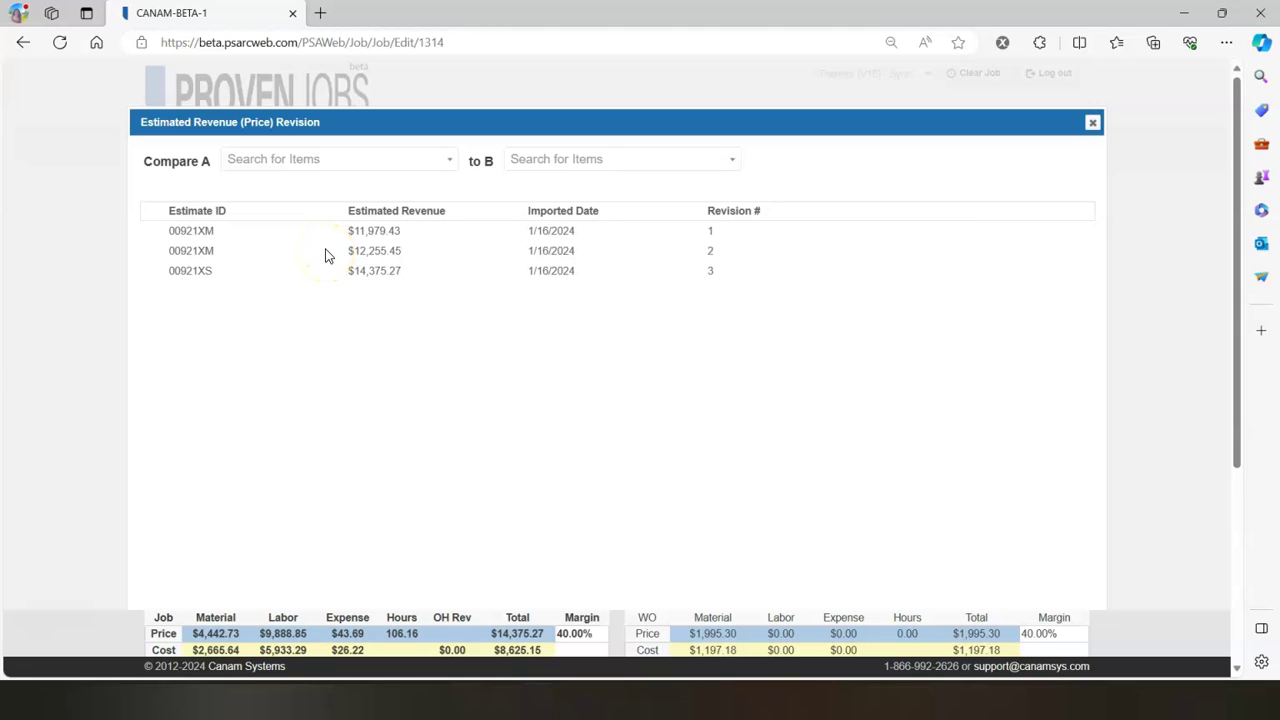
mouse_move(259, 232)
mouse_down()
mouse_move(157, 240)
mouse_move(217, 229)
mouse_move(157, 251)
mouse_move(200, 283)
mouse_move(550, 308)
mouse_up()
- Compare estimate revision #1 with revision #3, review the price and cost differences per work order, and close the comparison
click(422, 161)
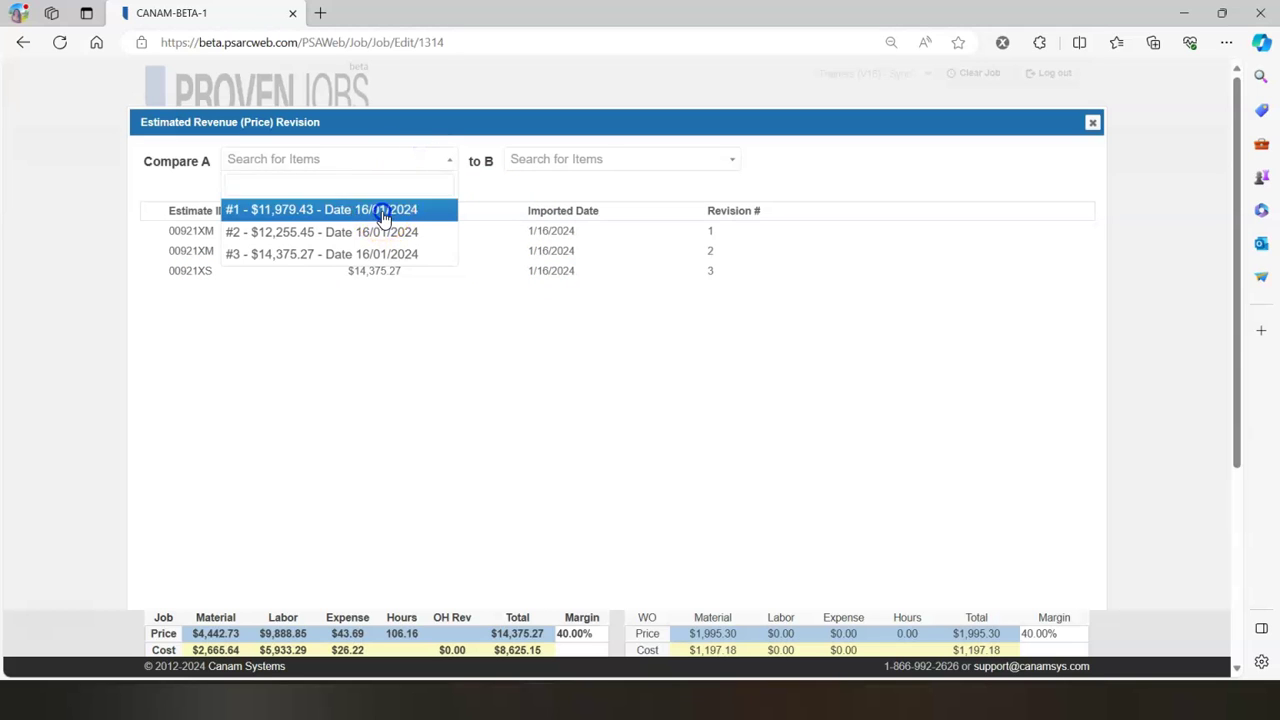
click(383, 213)
click(574, 162)
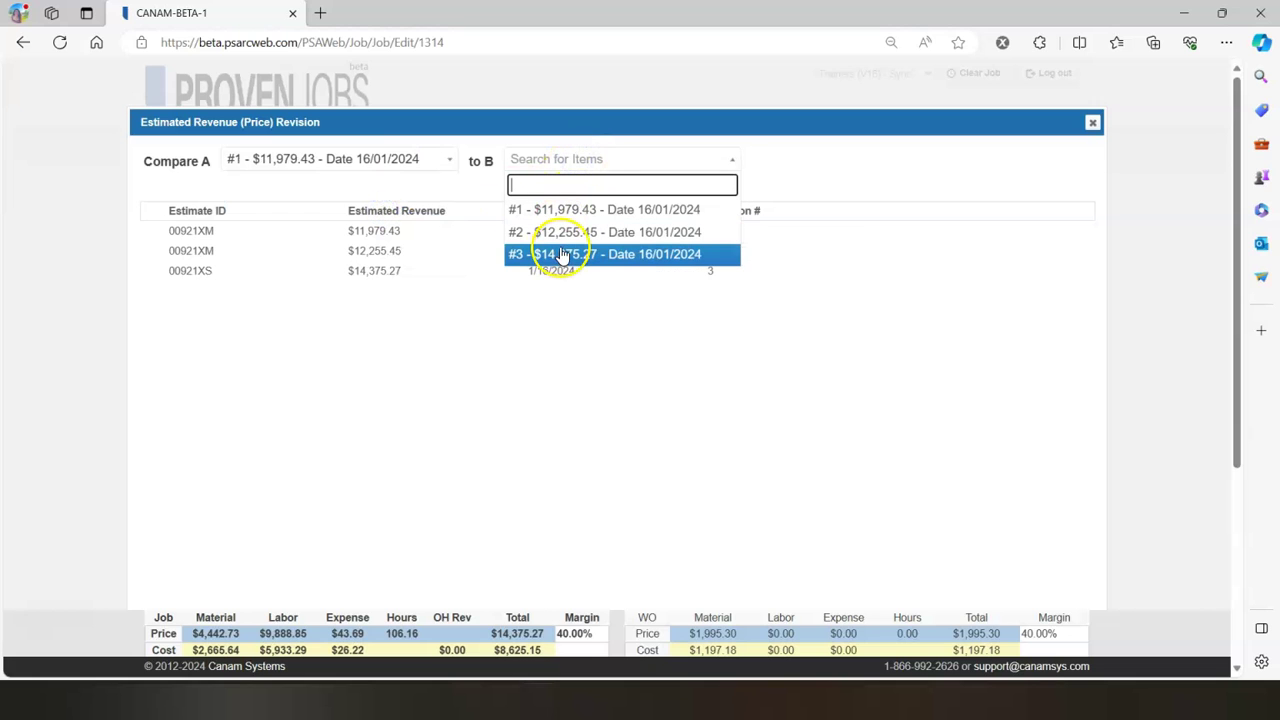
click(561, 256)
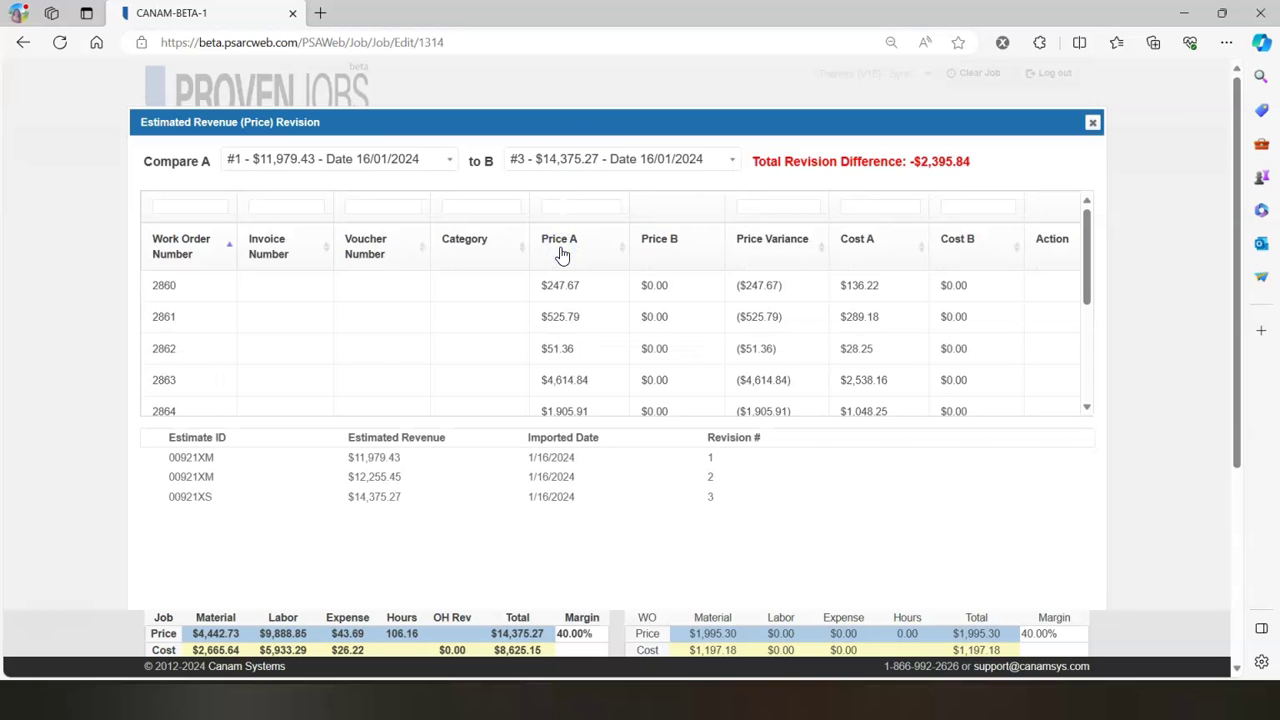
scroll(570, 300, down, 5)
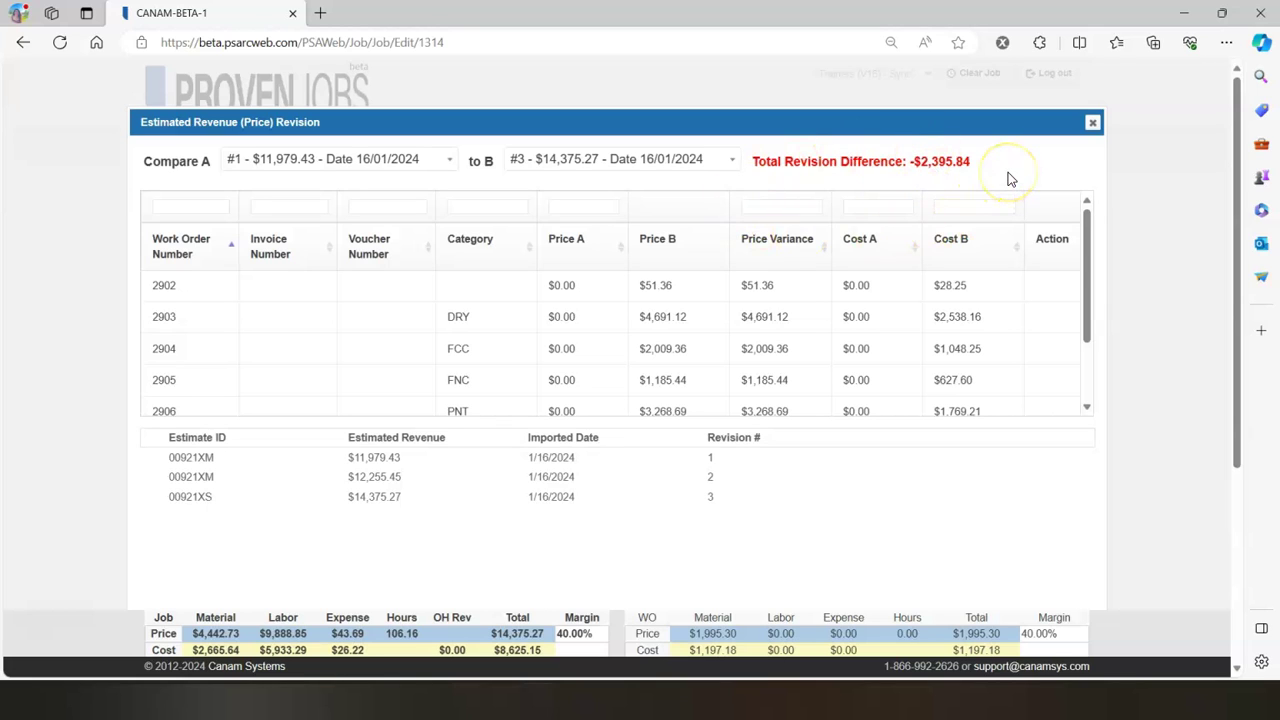
click(1092, 122)
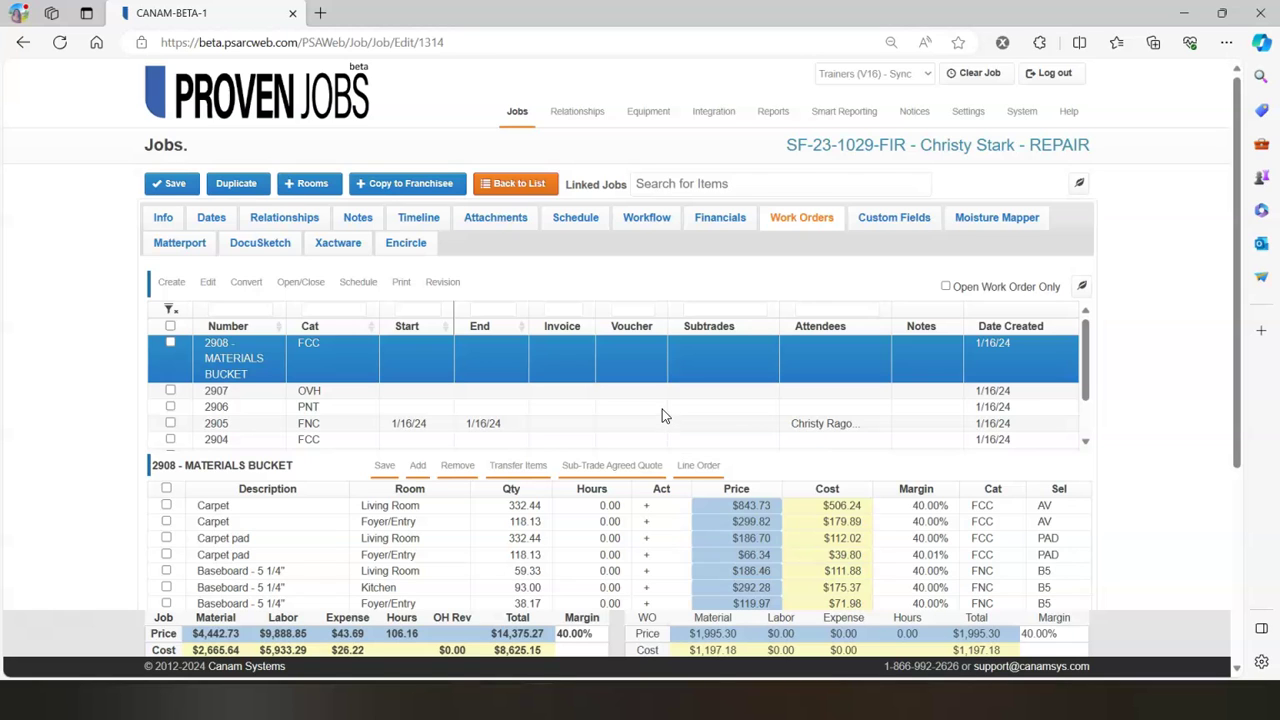
- Add a new line item to the last work order in the list, the one without a category
scroll(648, 400, down, 2)
scroll(643, 400, down, 2)
click(398, 310)
click(323, 245)
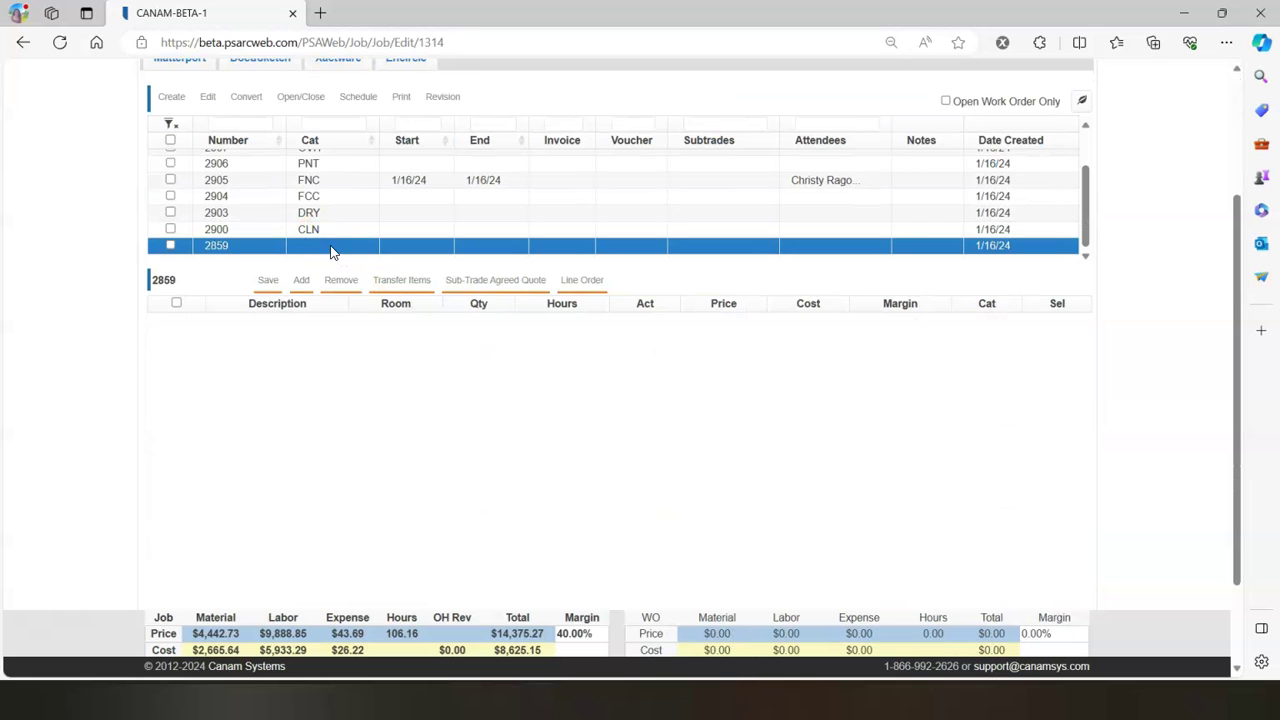
click(303, 282)
click(286, 320)
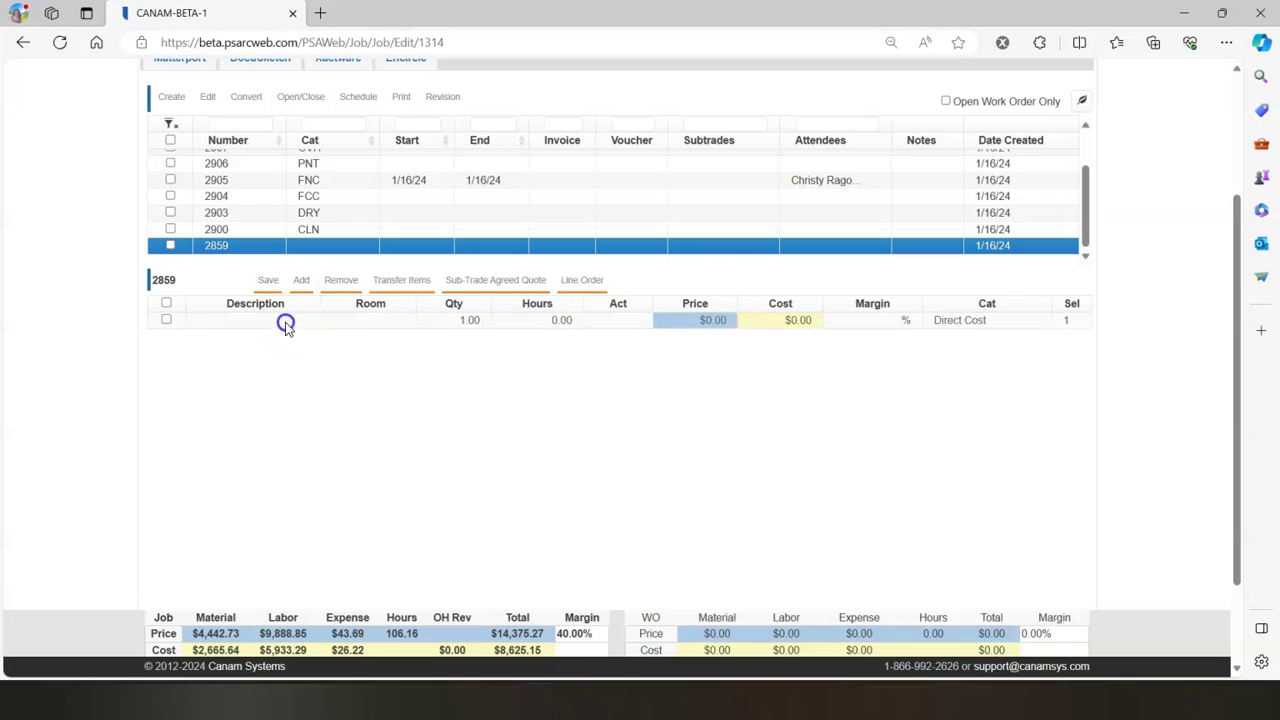
- Describe the new line as "Update Estimate", set its material price to 500.00 and save the line
text(Update Estiamte)
key(BackSpace)
key(BackSpace)
key(BackSpace)
key(BackSpace)
text(mate)
click(267, 280)
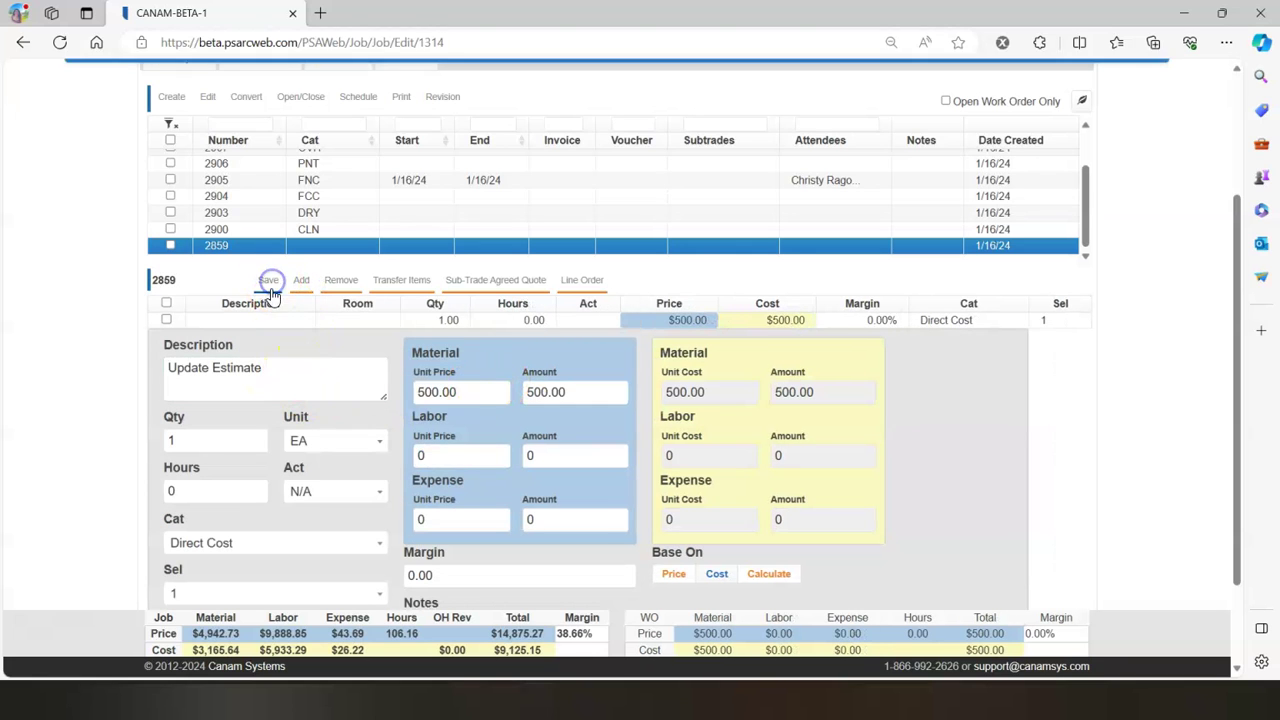
- Save the work order modifications as a new estimate revision
scroll(457, 405, up, 2)
mouse_move(461, 281)
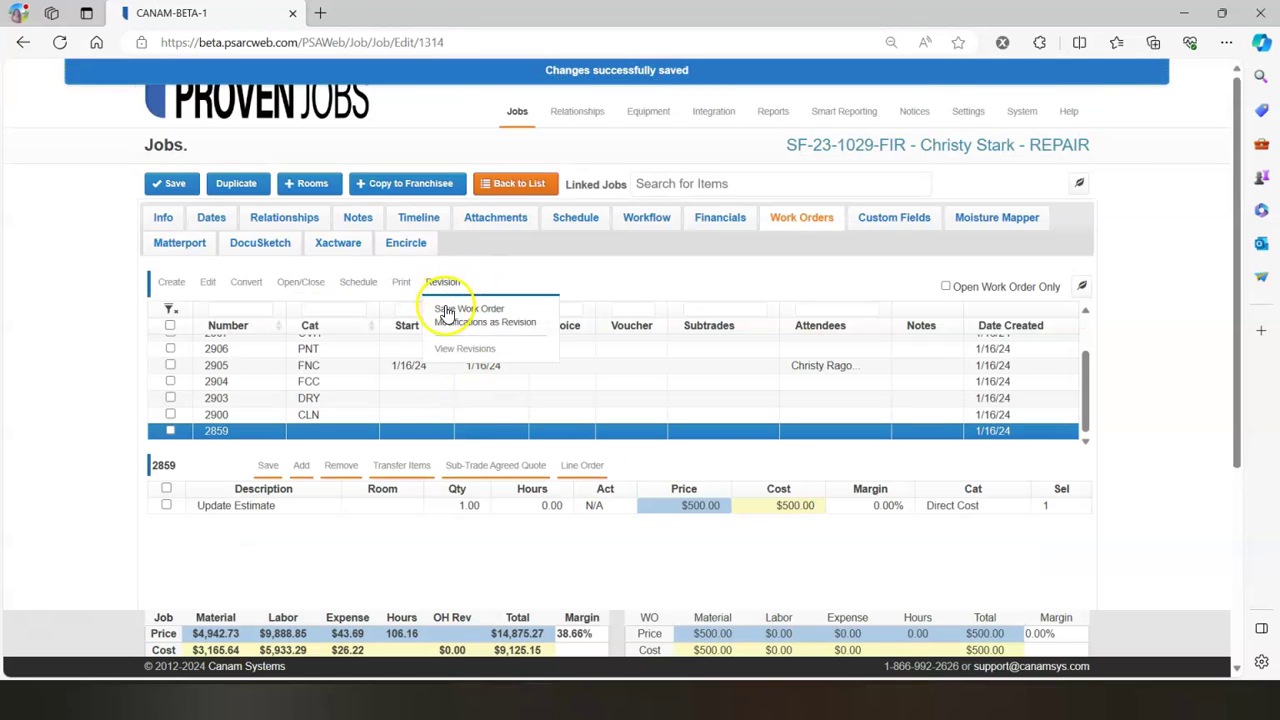
click(446, 318)
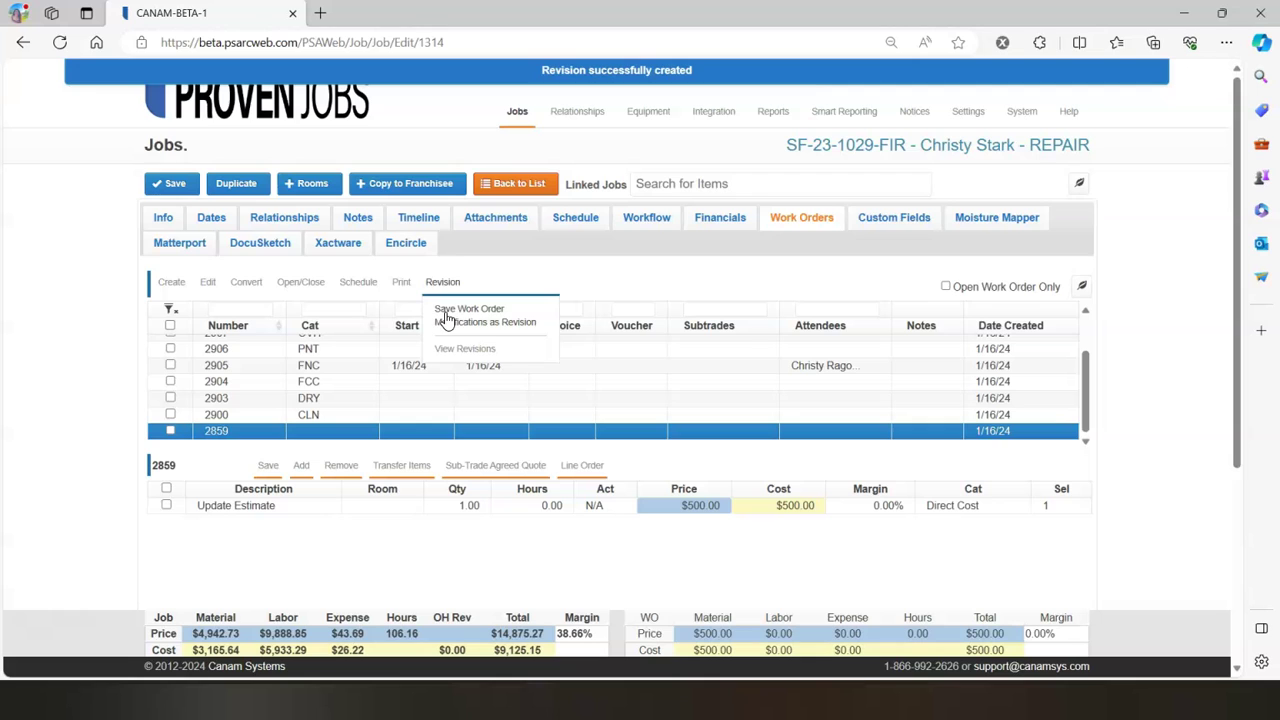
- Reopen the revisions list and check the estimated revenue and estimate ID of the newly saved revision
click(460, 352)
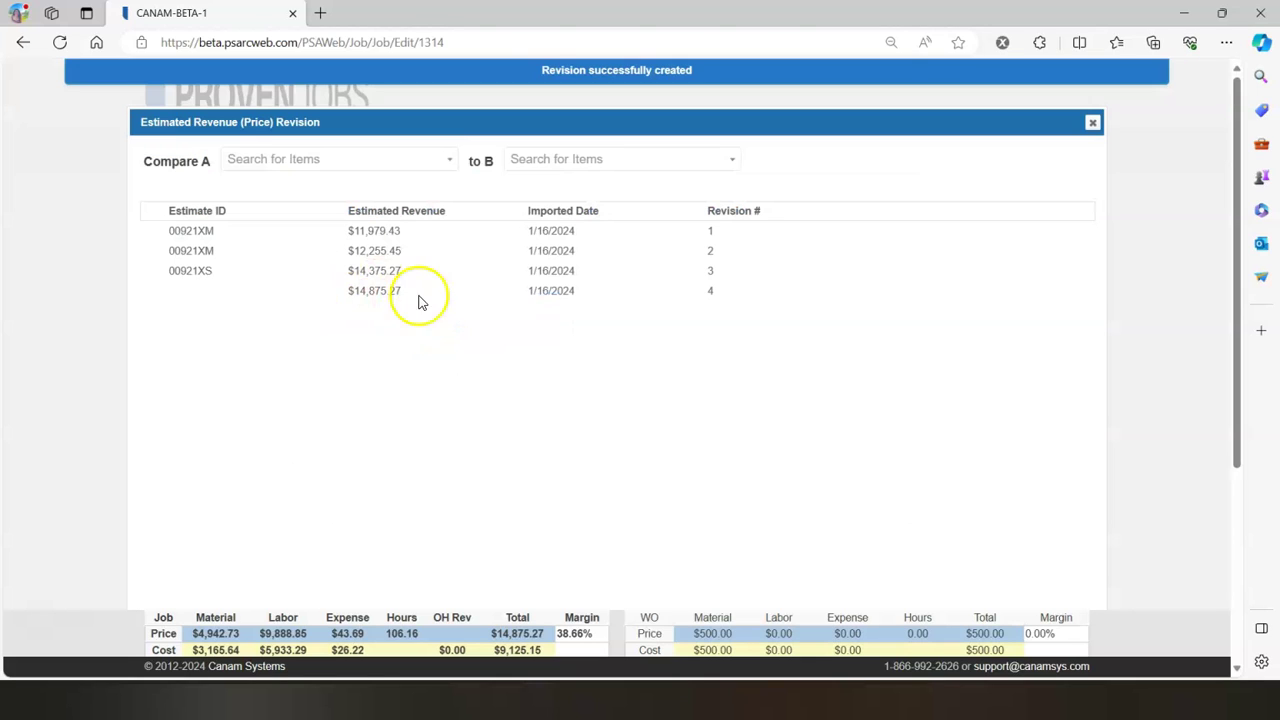
drag(349, 291, 411, 292)
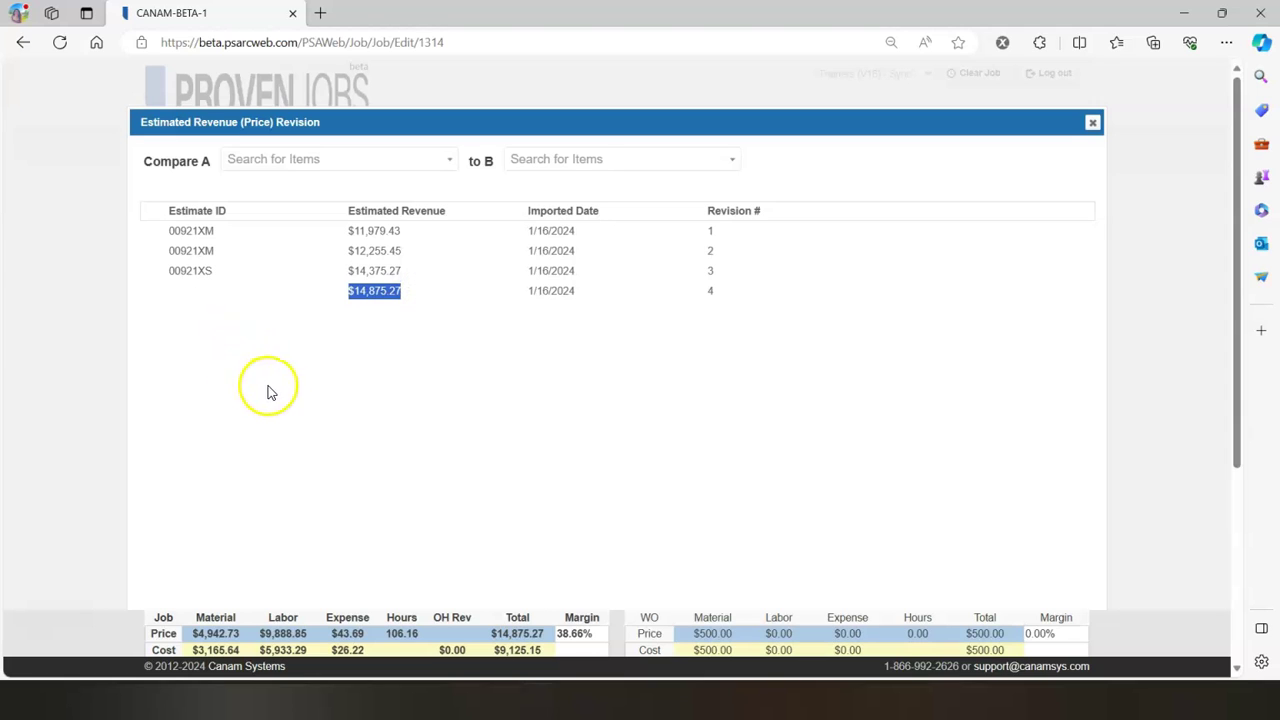
click(186, 290)
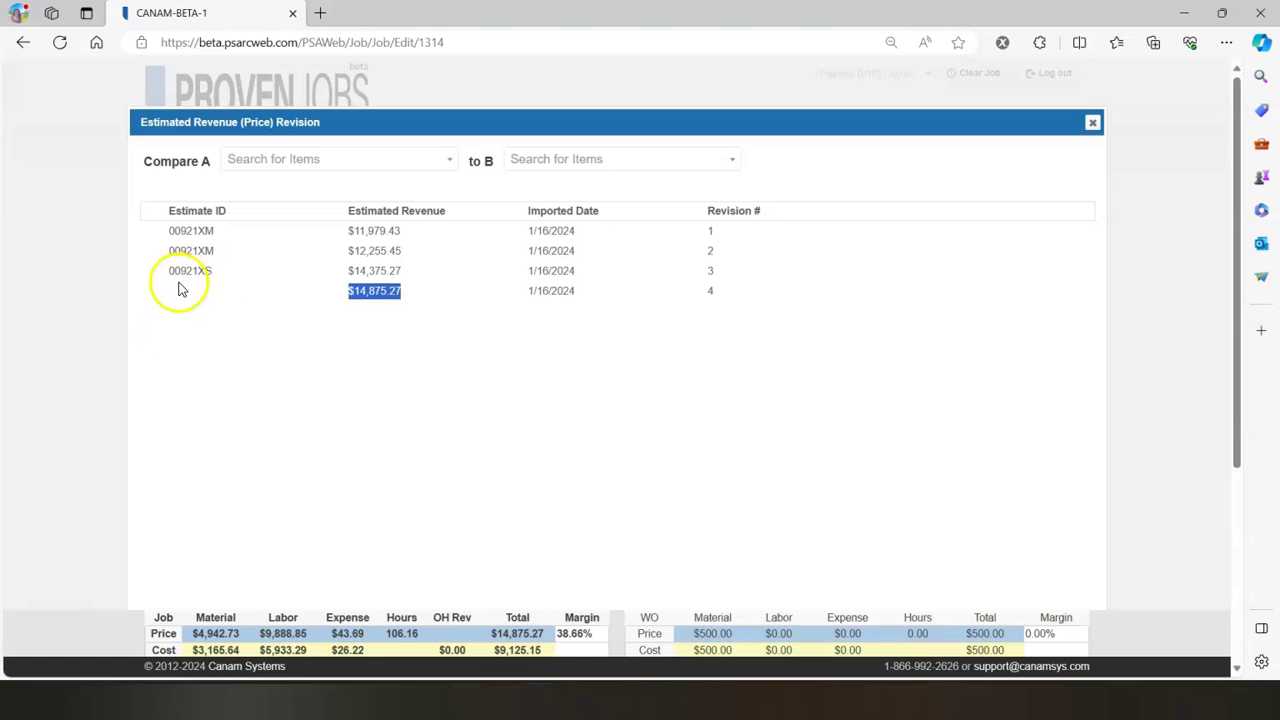